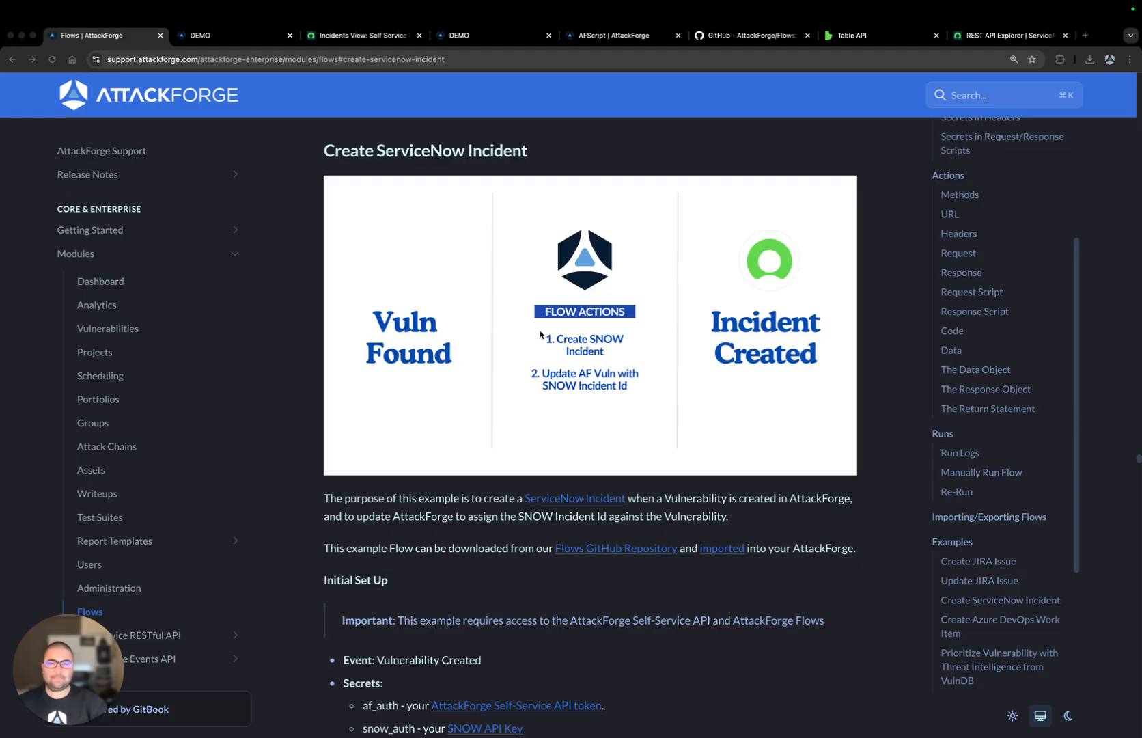
Review the Create ServiceNow Incident example in the AttackForge Flows documentation, including its headers and request script.
{"action": "scroll", "coordinate": [555, 292], "scroll_direction": "down", "scroll_amount": 10}
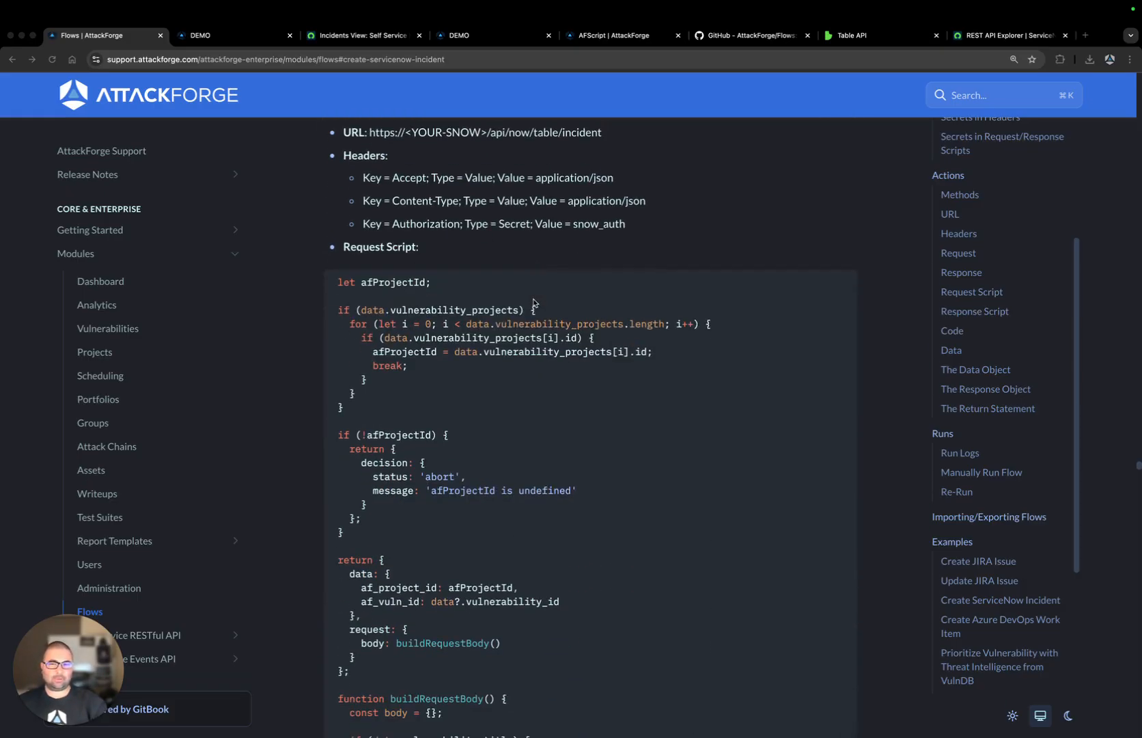
{"action": "scroll", "coordinate": [519, 325], "scroll_direction": "down", "scroll_amount": 5}
{"action": "scroll", "coordinate": [516, 326], "scroll_direction": "up", "scroll_amount": 10}
{"action": "scroll", "coordinate": [515, 326], "scroll_direction": "up", "scroll_amount": 3}
Switch to the AttackForge Flows repository on GitHub and open its ServiceNow folder.
{"action": "left_click", "coordinate": [728, 40]}
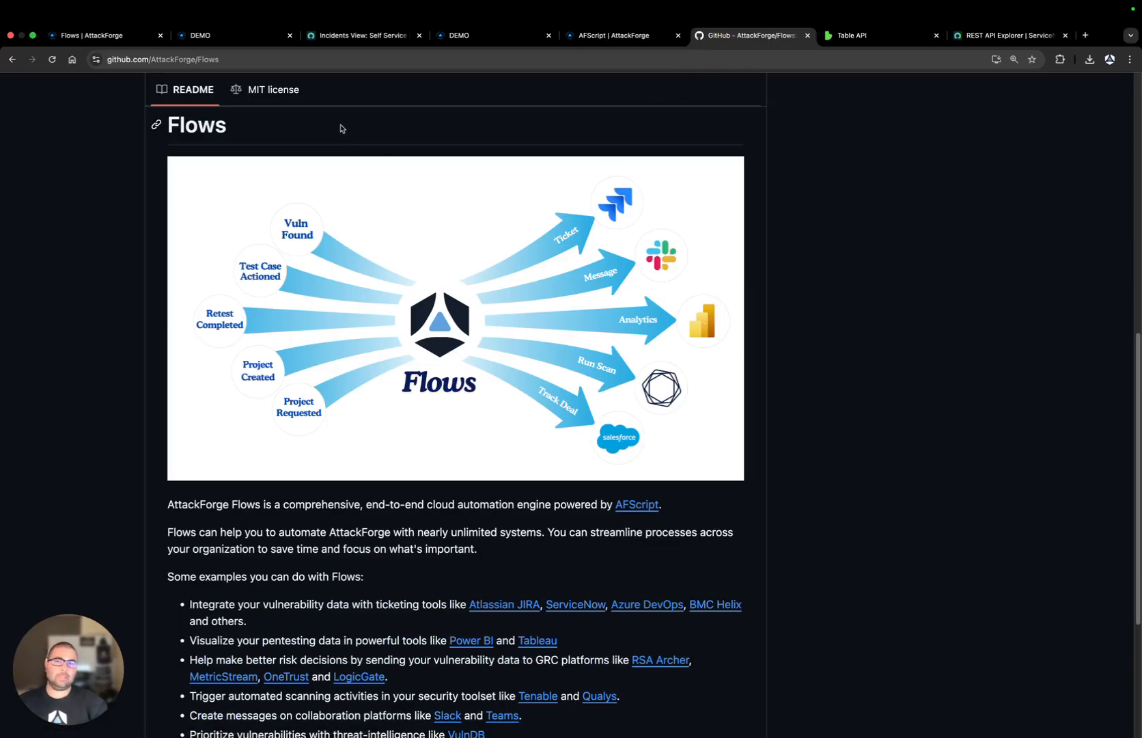
{"action": "scroll", "coordinate": [341, 128], "scroll_direction": "up", "scroll_amount": 8}
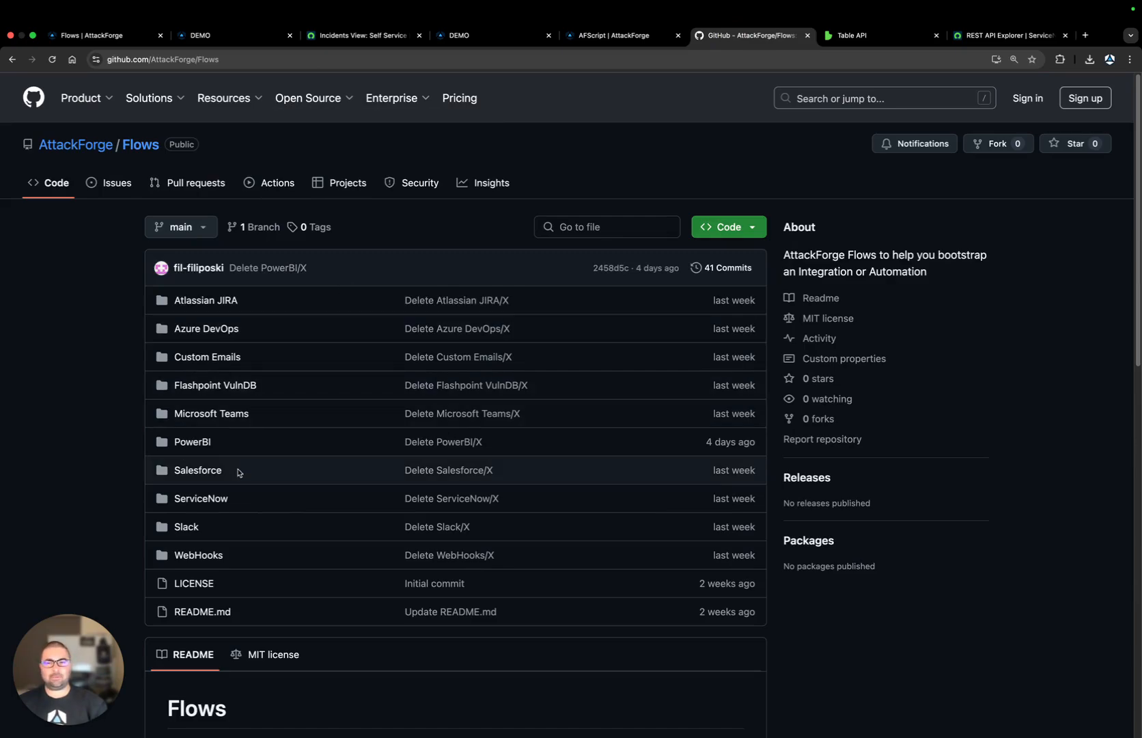
{"action": "left_click", "coordinate": [207, 502]}
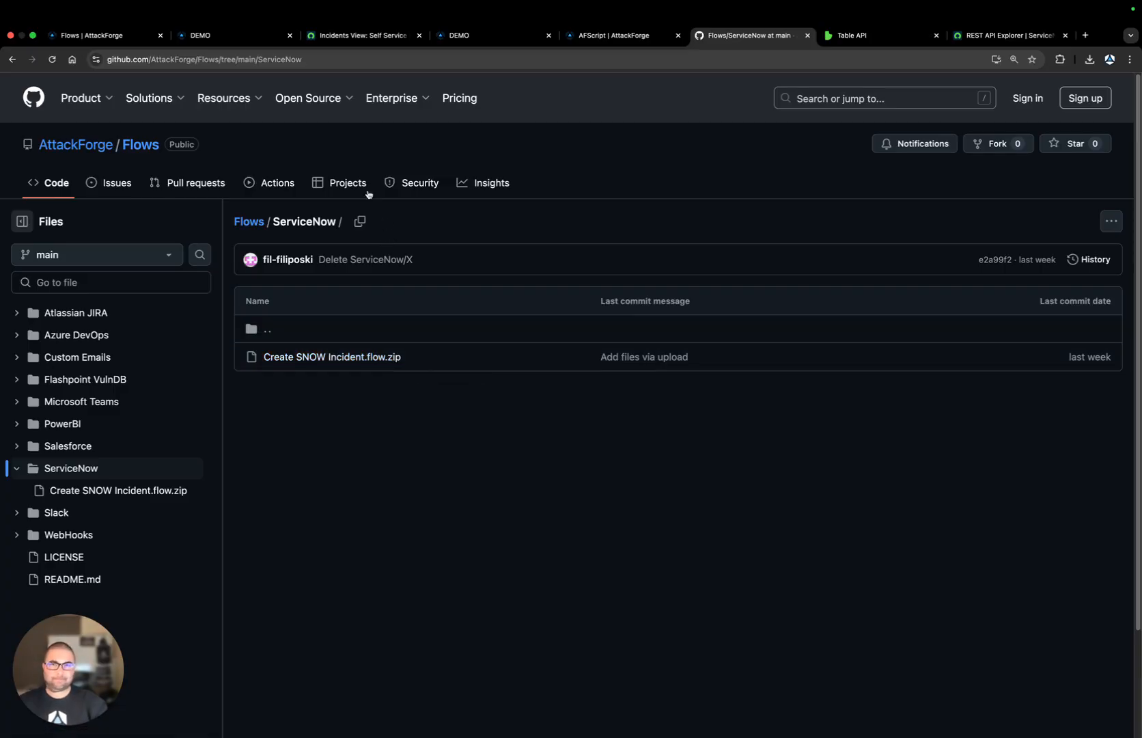
In the ACME Corp. Web App Pentest project, start a new vulnerability using the Main Library writeup Reflected Cross Site Scripting.
{"action": "left_click", "coordinate": [209, 45]}
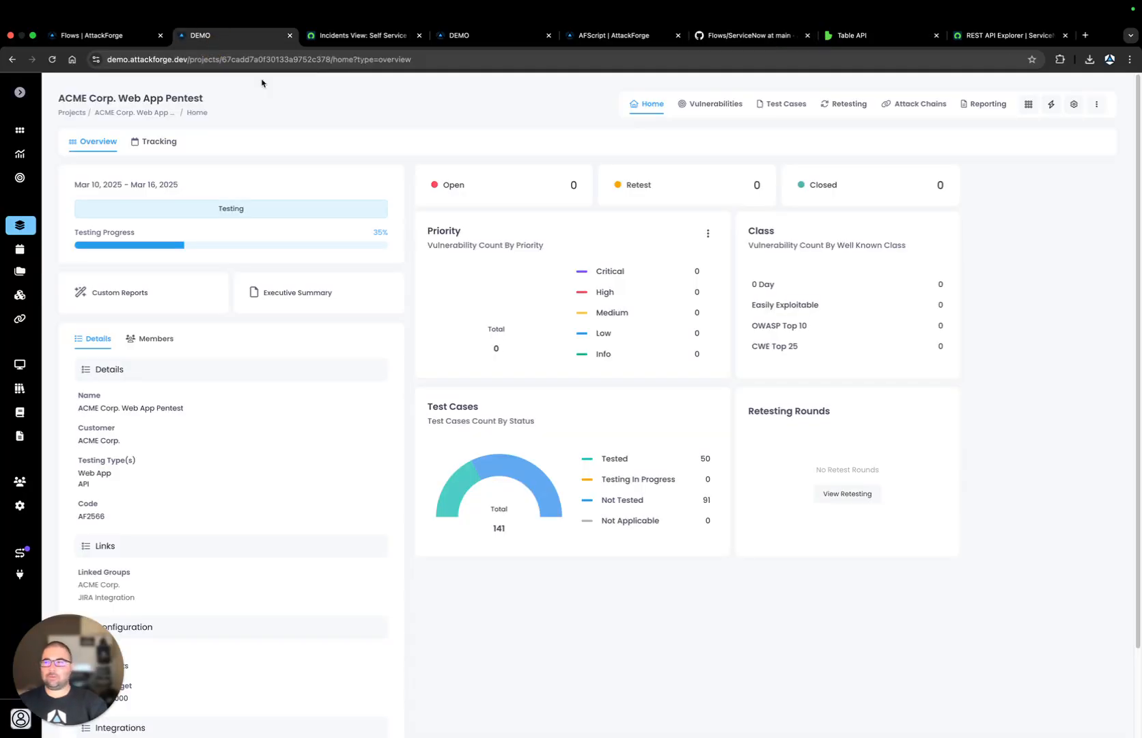
{"action": "left_click", "coordinate": [1049, 109]}
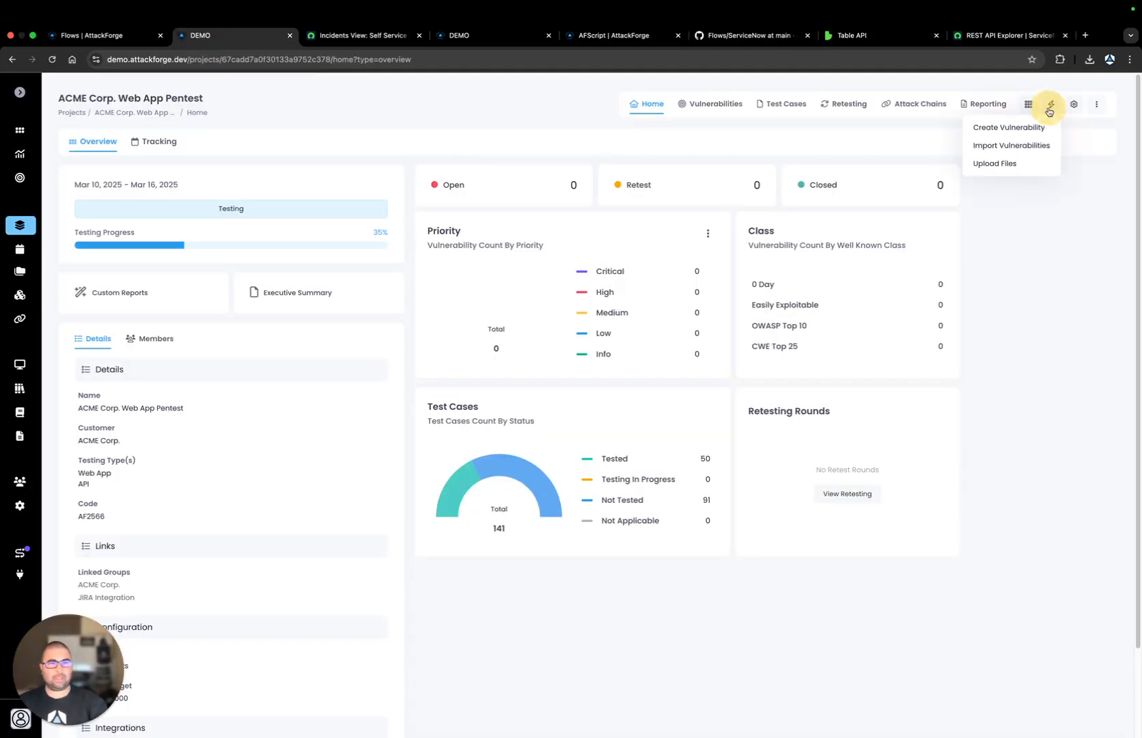
{"action": "left_click", "coordinate": [1017, 127]}
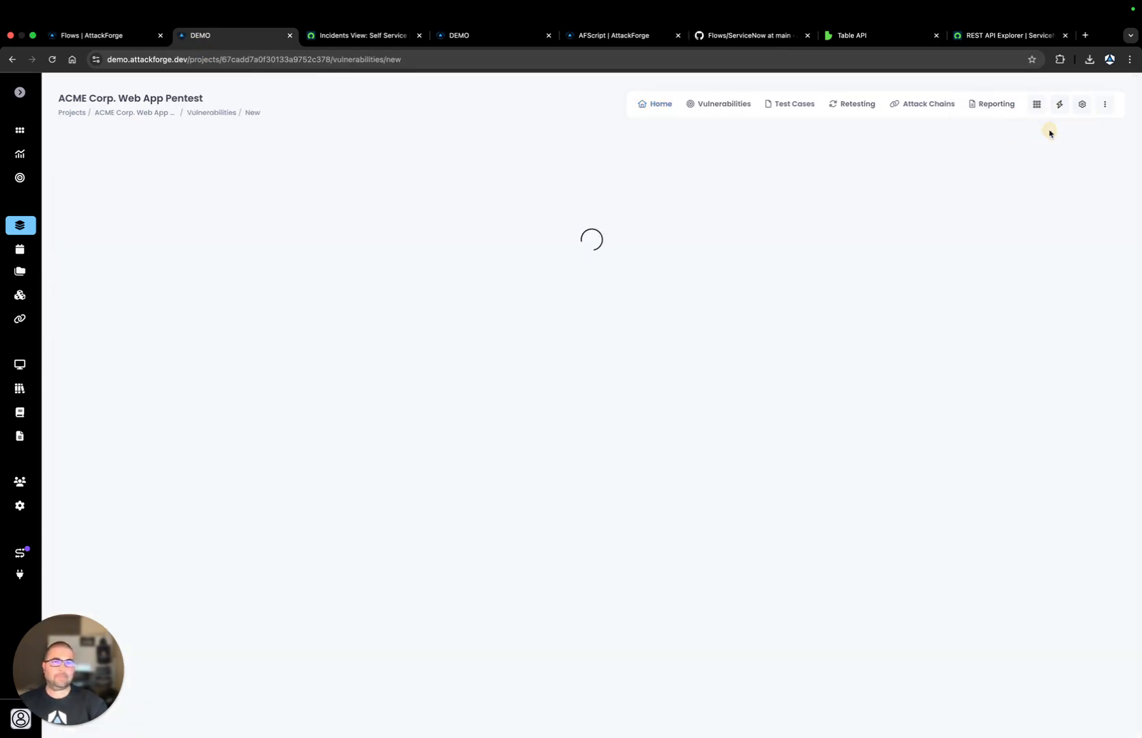
{"action": "left_click", "coordinate": [318, 228]}
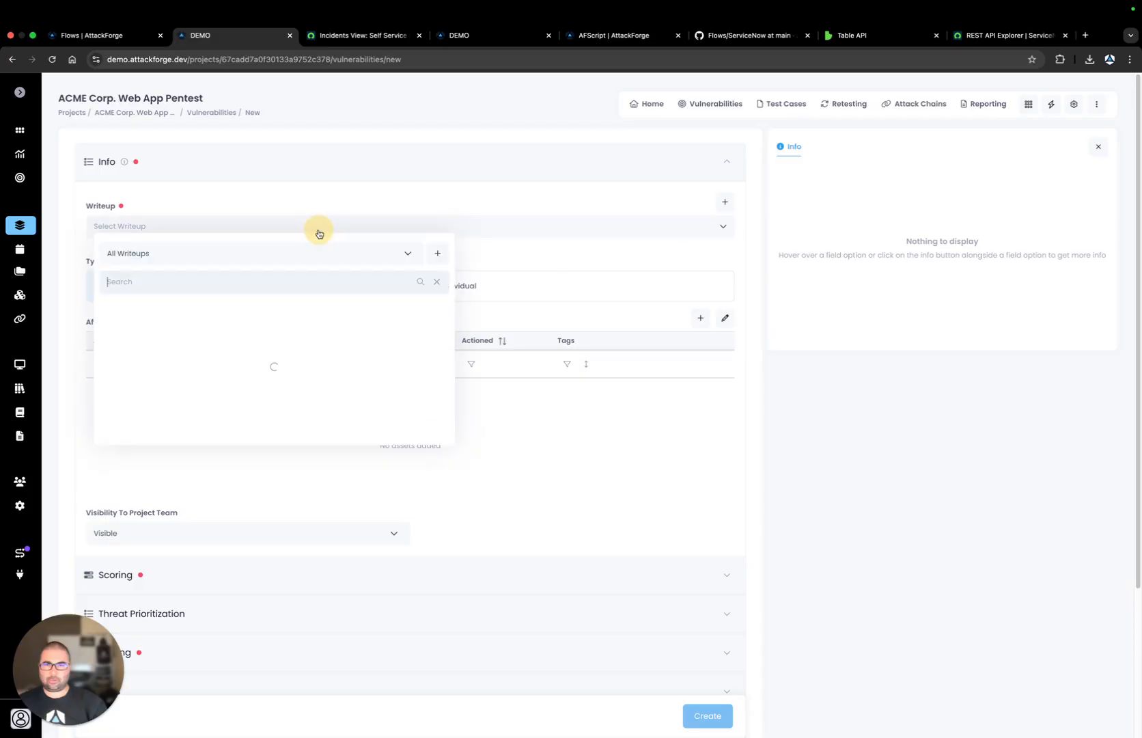
{"action": "type", "text": "reflected"}
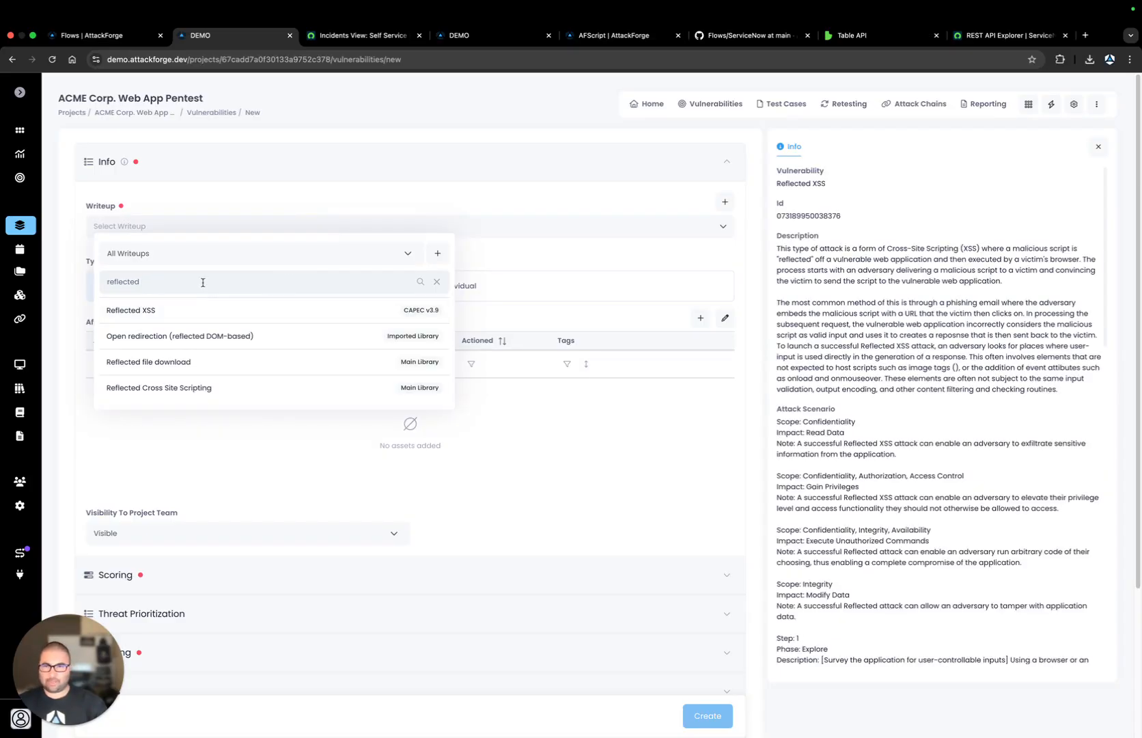
{"action": "left_click", "coordinate": [185, 391]}
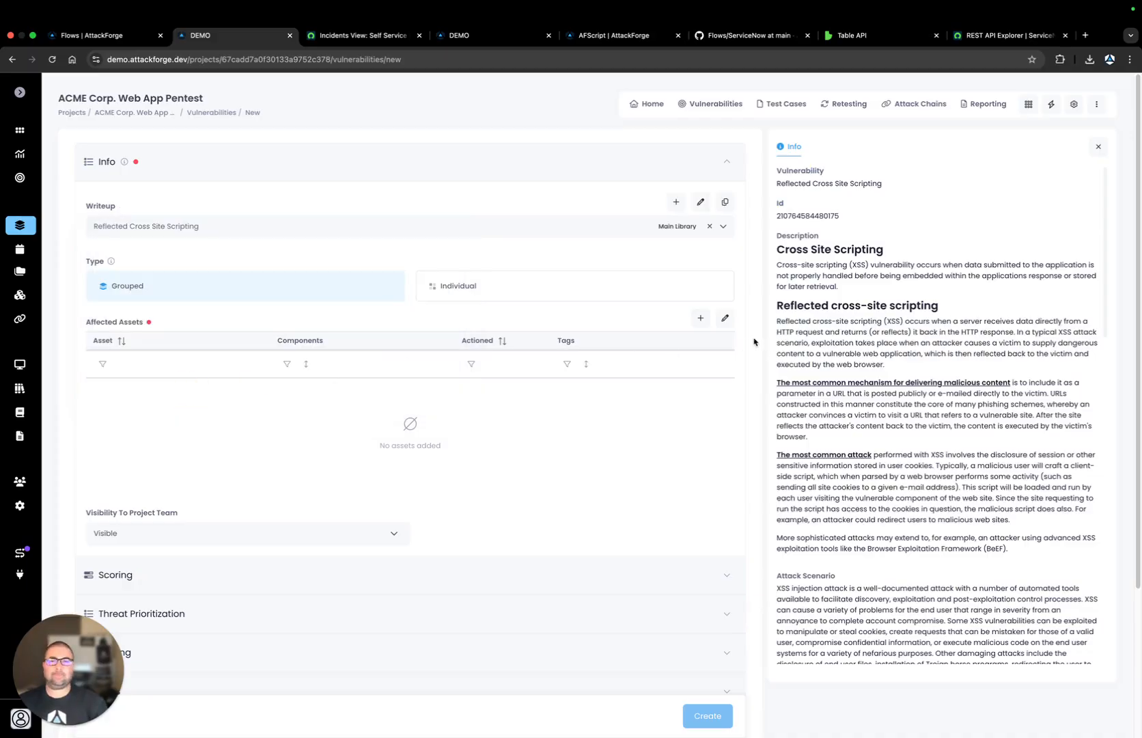
Add bat-portal.attackforge.com and bat-api.attackforge.com as affected assets and create the vulnerability.
{"action": "left_click", "coordinate": [700, 319]}
{"action": "left_click", "coordinate": [861, 195]}
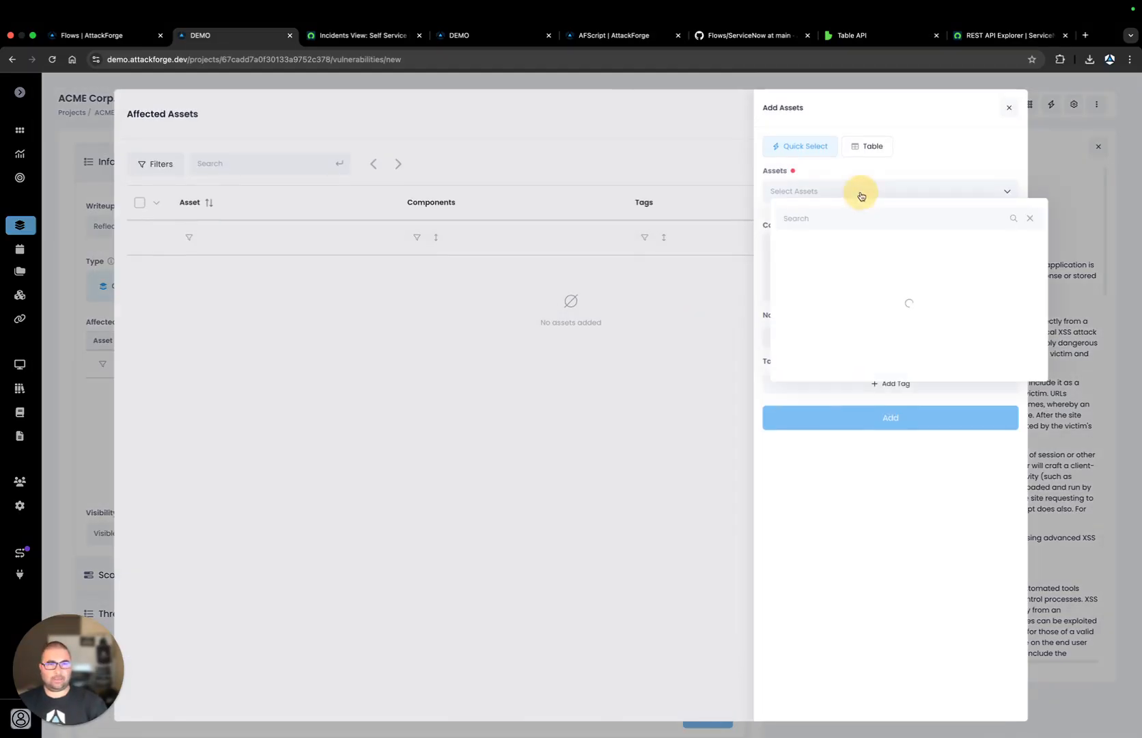
{"action": "left_click", "coordinate": [841, 253]}
{"action": "left_click", "coordinate": [841, 284]}
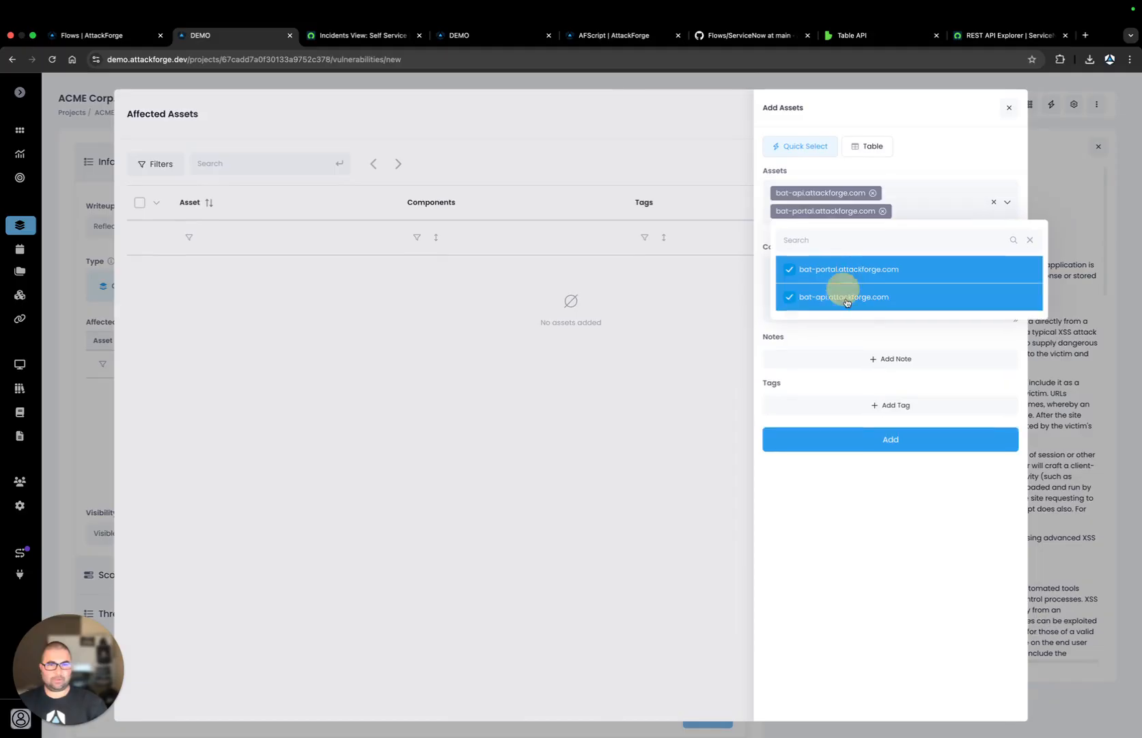
{"action": "left_click", "coordinate": [856, 445]}
{"action": "left_click", "coordinate": [997, 115]}
{"action": "mouse_move", "coordinate": [708, 715]}
{"action": "left_click", "coordinate": [714, 689]}
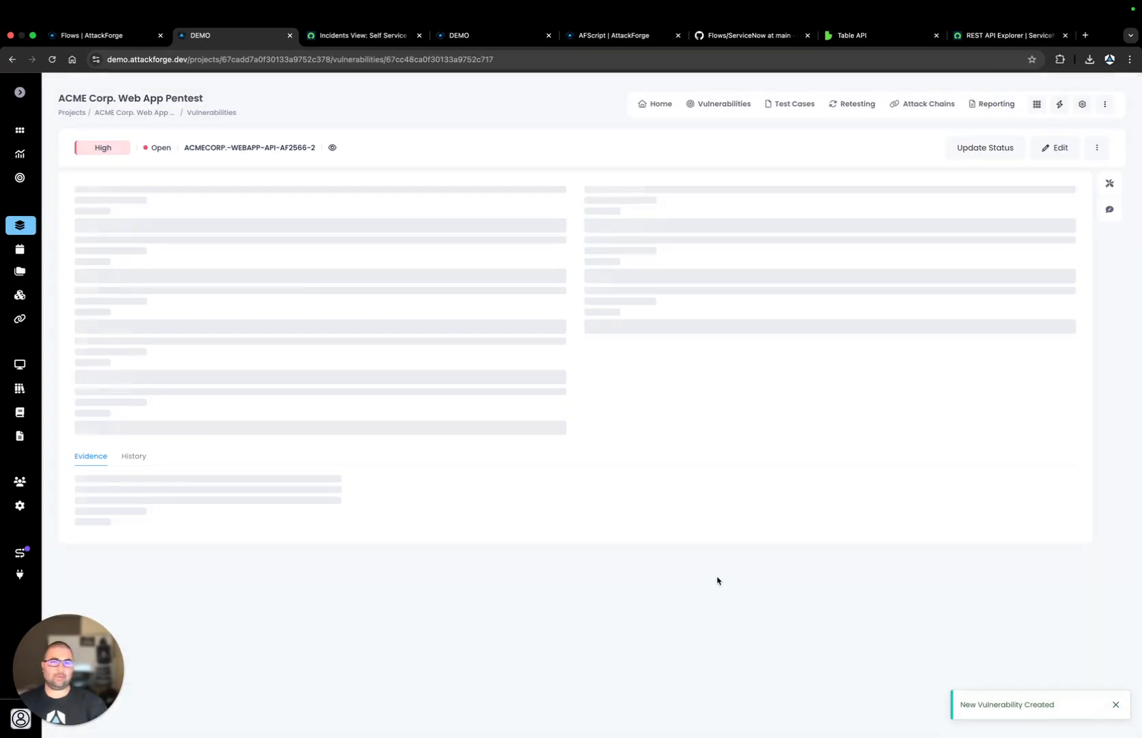
Reload the new vulnerability's page and check the SNOW Incident Number among its integration fields.
{"action": "left_click", "coordinate": [583, 60]}
{"action": "key", "text": "Return"}
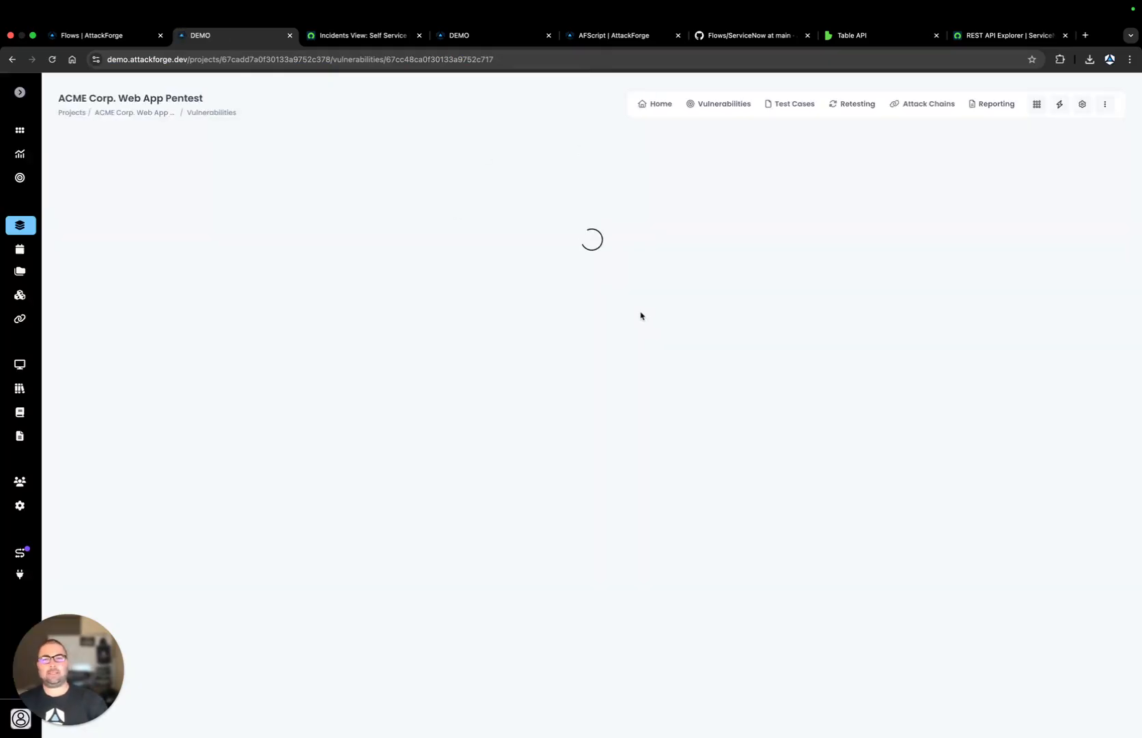
{"action": "scroll", "coordinate": [698, 365], "scroll_direction": "down", "scroll_amount": 3}
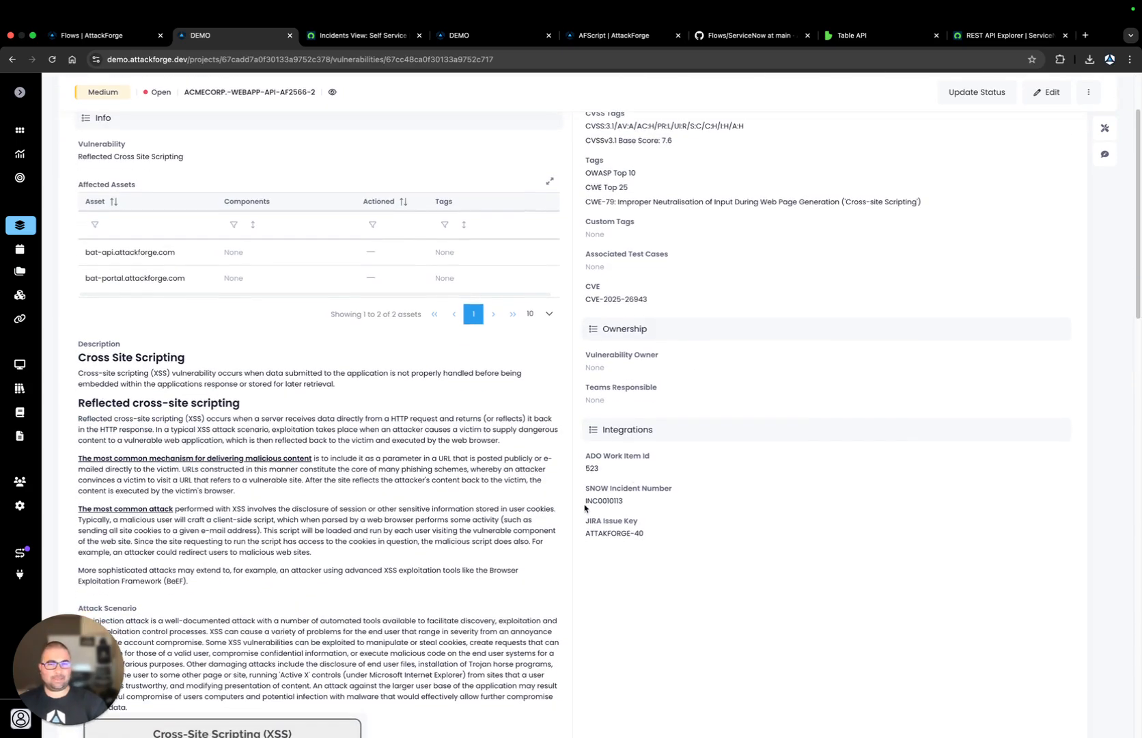
{"action": "left_click_drag", "start_coordinate": [585, 502], "coordinate": [648, 503]}
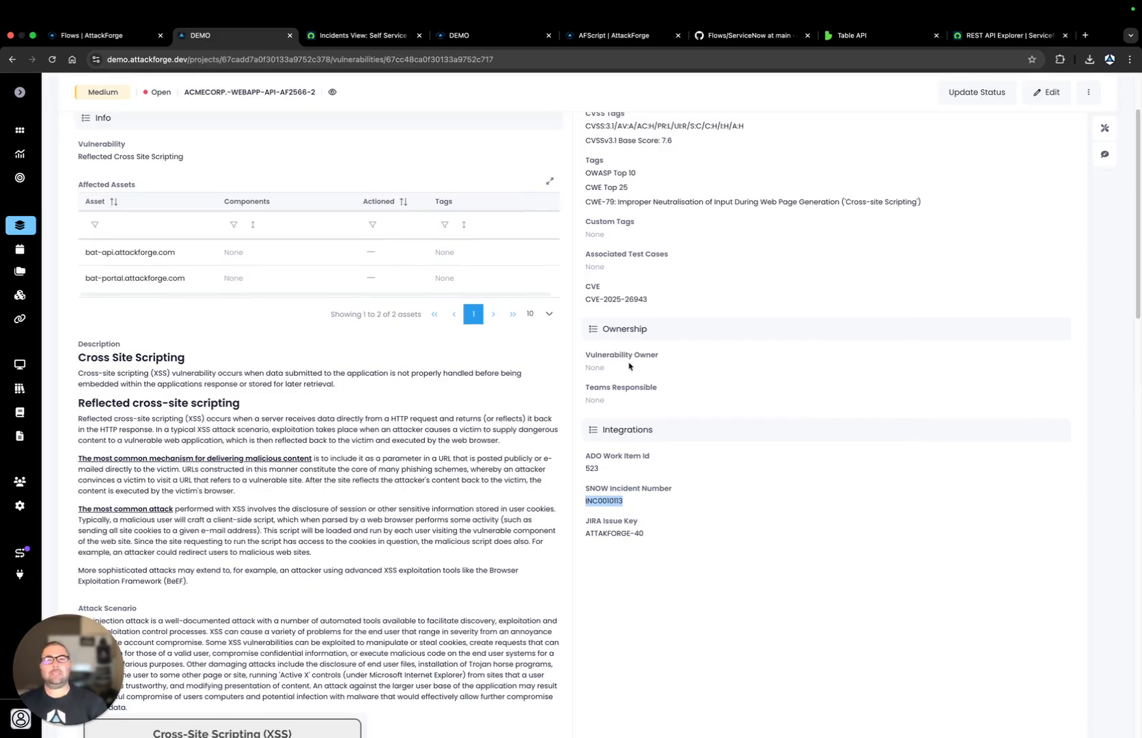
Switch to ServiceNow, refresh the incident list, open the Reflected Cross Site Scripting incident and read through its description.
{"action": "left_click", "coordinate": [349, 39]}
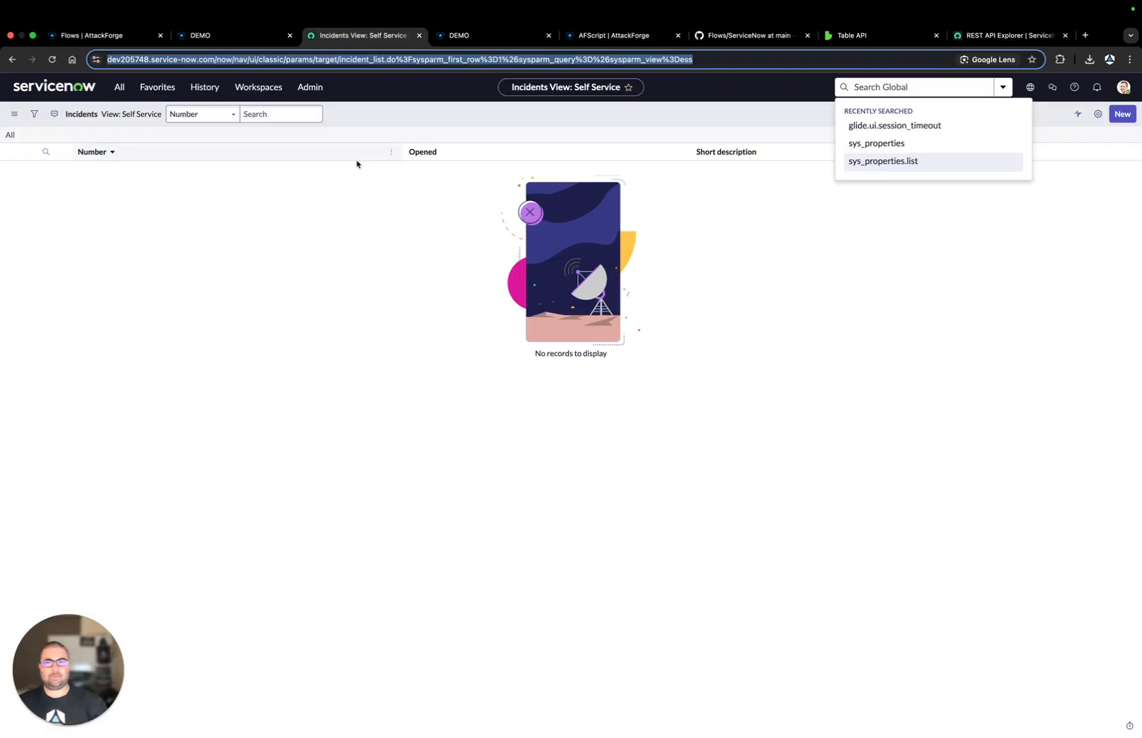
{"action": "key", "text": "Return"}
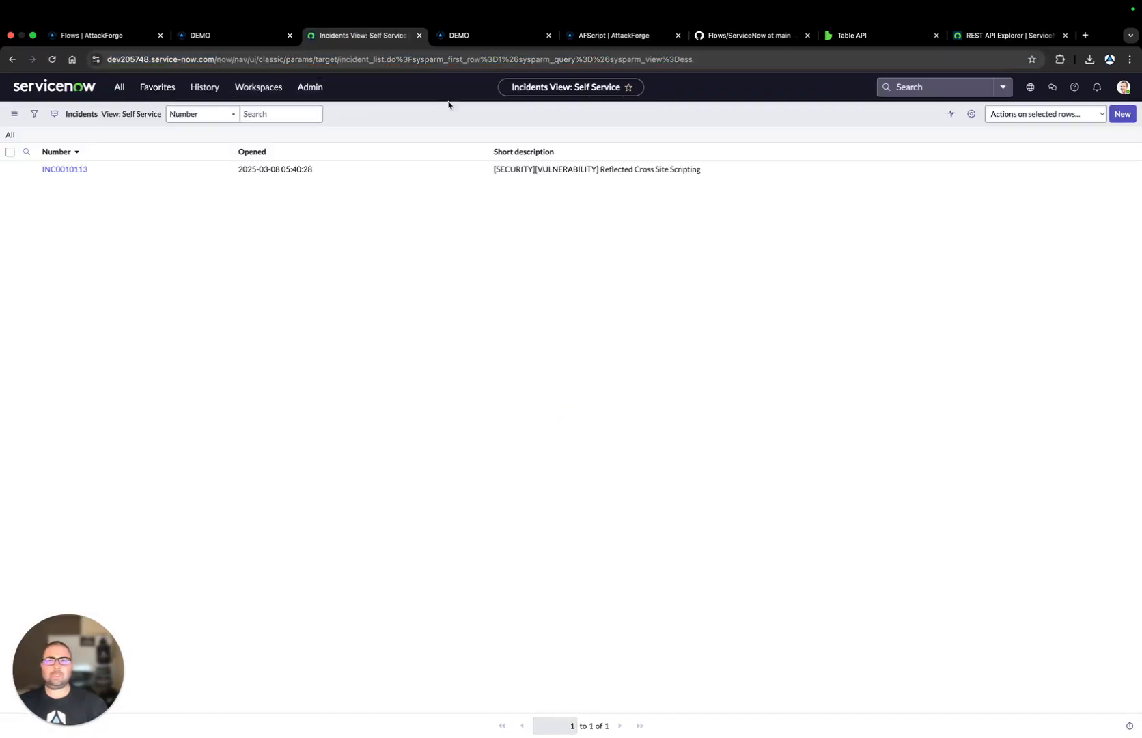
{"action": "left_click", "coordinate": [73, 171]}
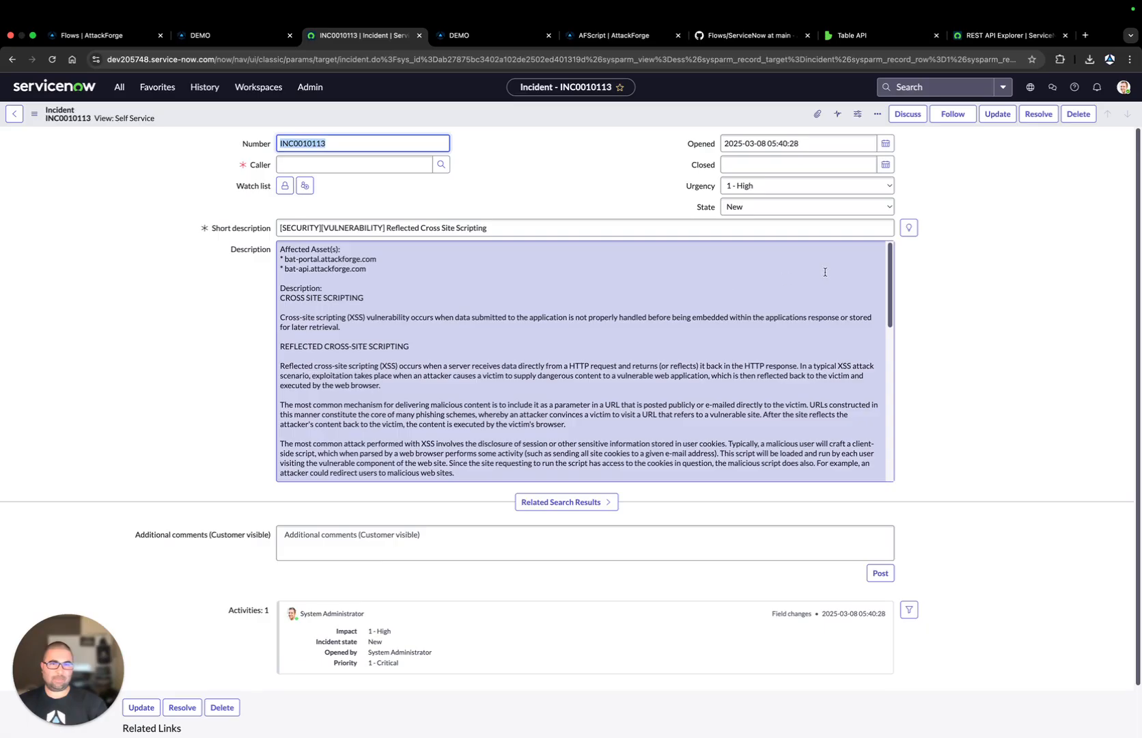
{"action": "scroll", "coordinate": [632, 354], "scroll_direction": "down", "scroll_amount": 8}
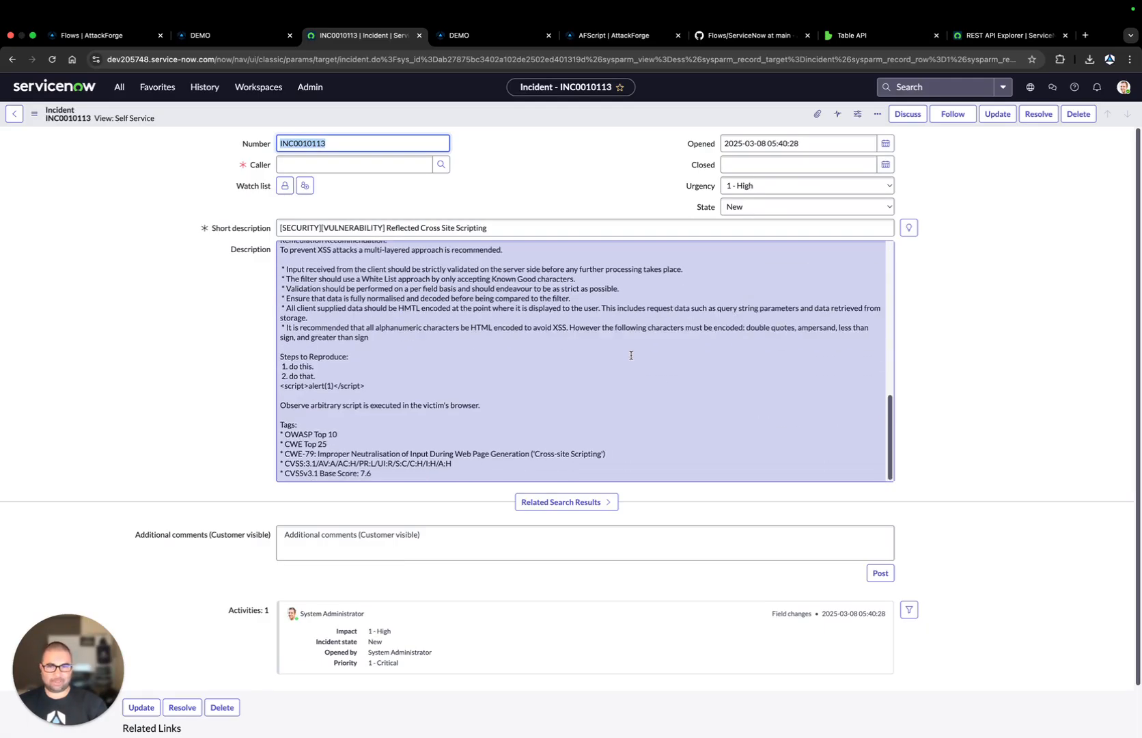
{"action": "scroll", "coordinate": [632, 356], "scroll_direction": "up", "scroll_amount": 8}
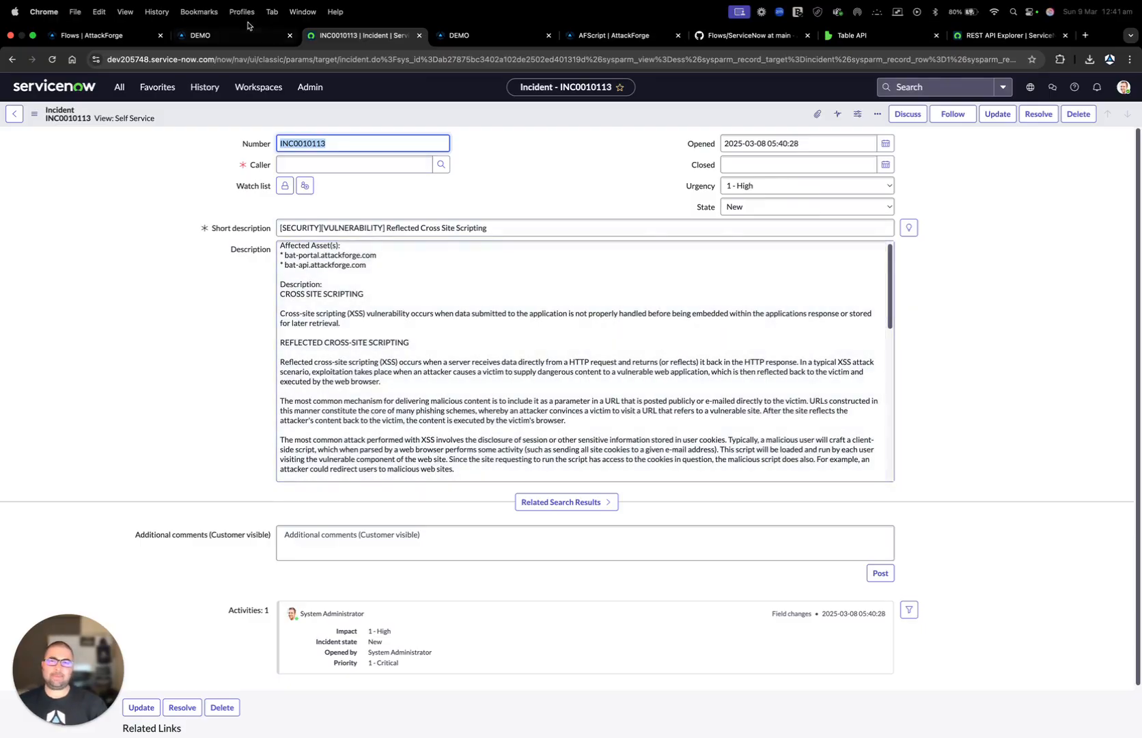
Open the latest run of the Create SNOW Incident flow in AttackForge and compare its actions' data with the vulnerability's SNOW Incident Number.
{"action": "left_click", "coordinate": [498, 39]}
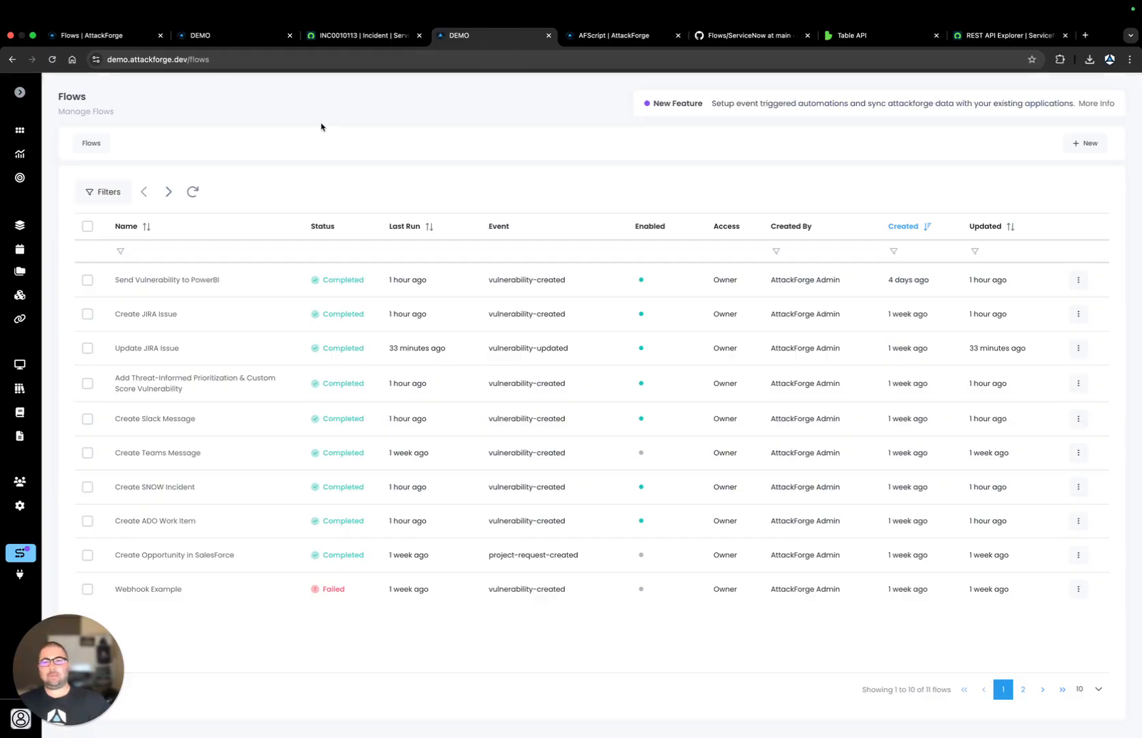
{"action": "left_click", "coordinate": [151, 488]}
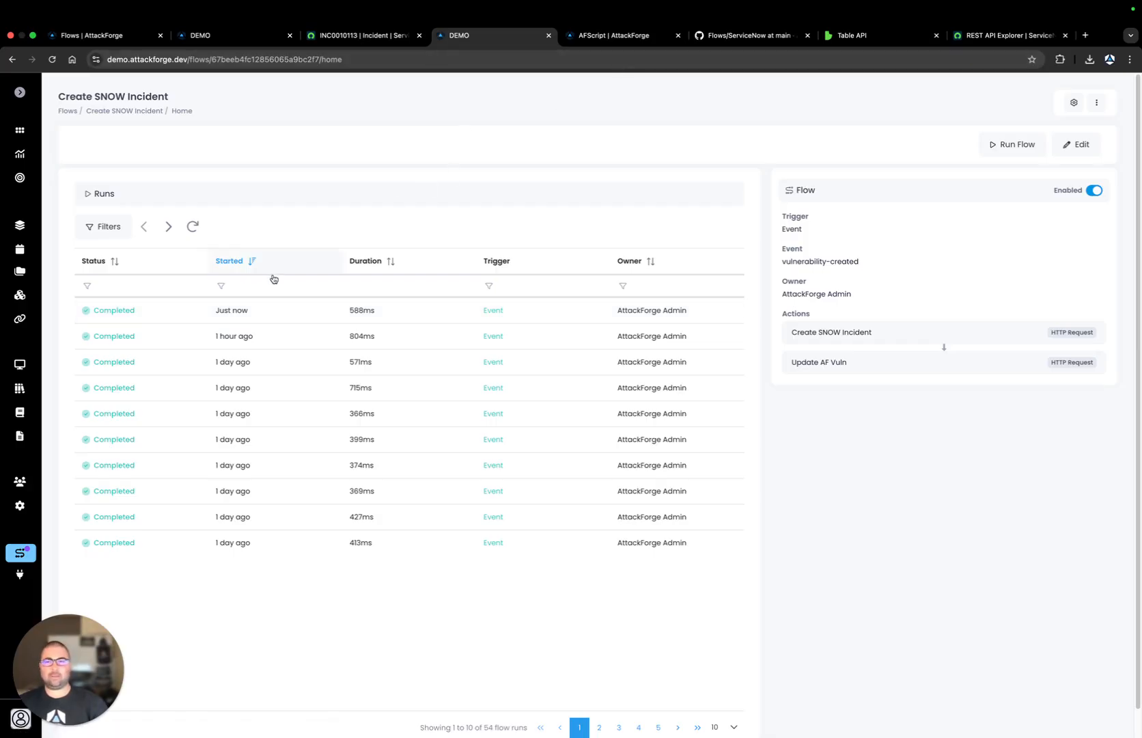
{"action": "left_click", "coordinate": [190, 319]}
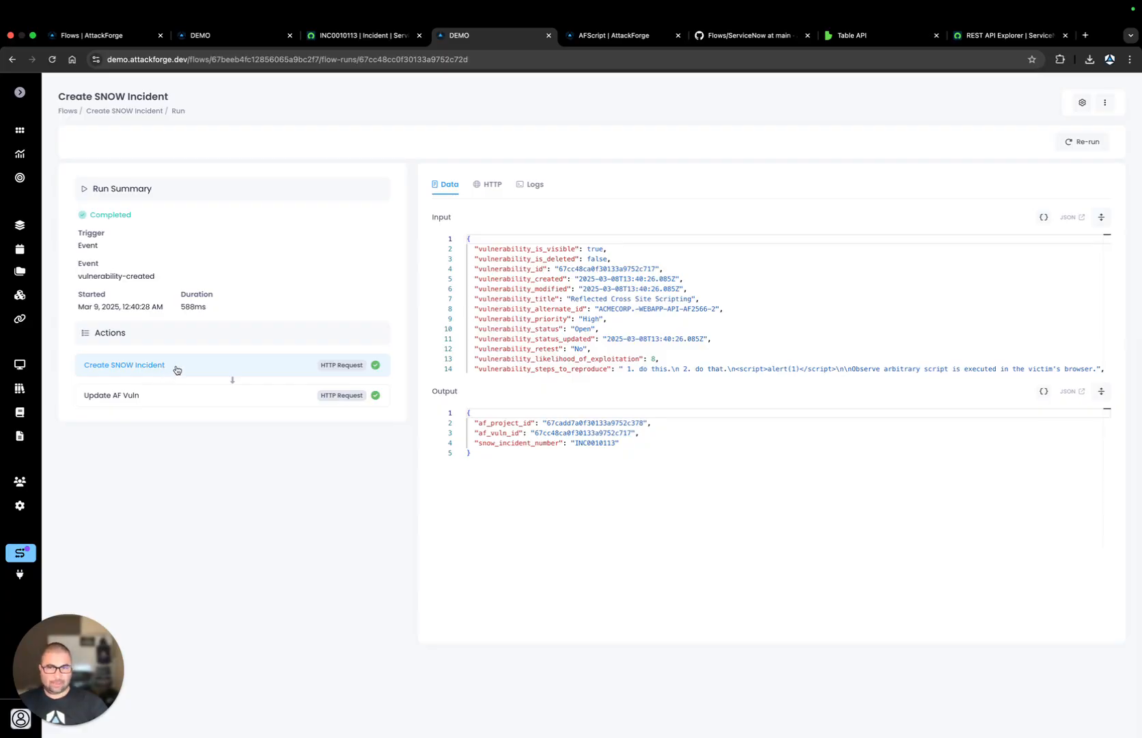
{"action": "left_click", "coordinate": [185, 397]}
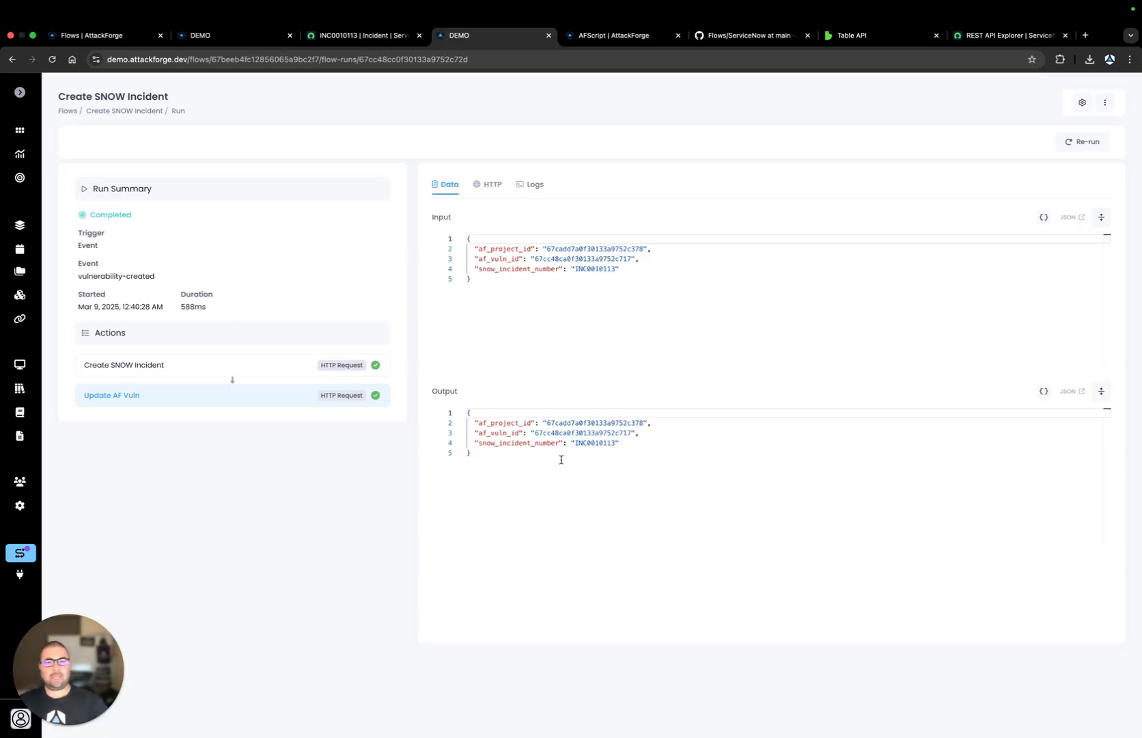
{"action": "left_click", "coordinate": [258, 39]}
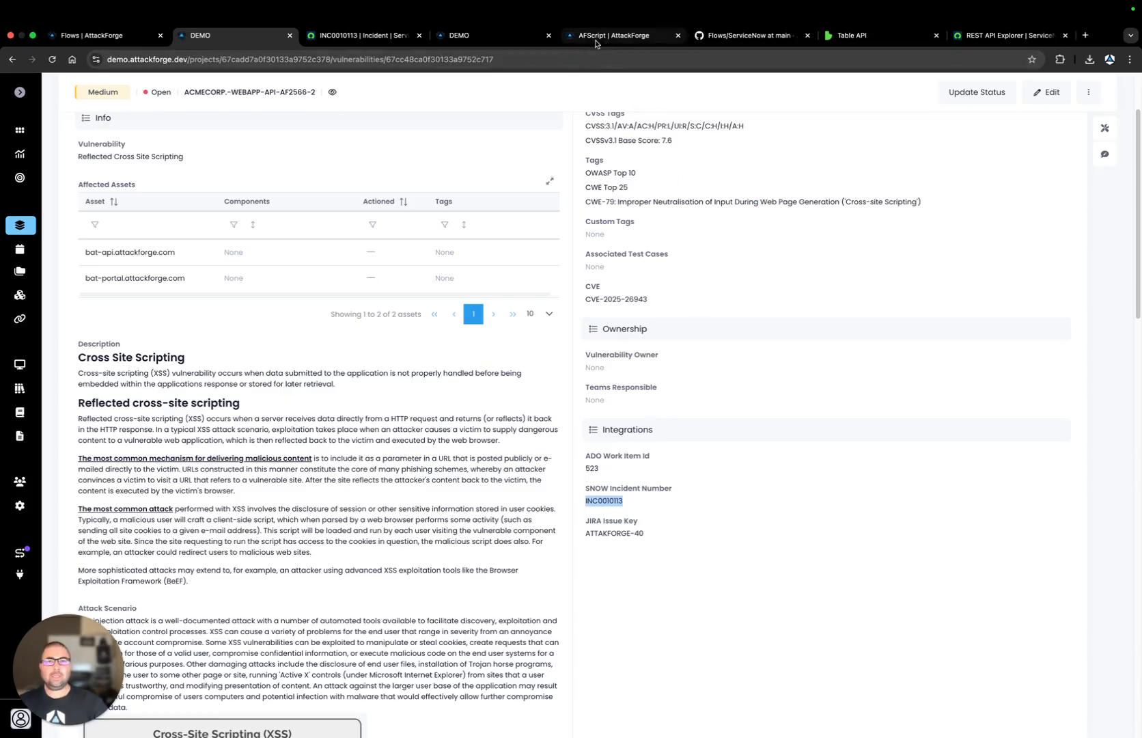
{"action": "left_click", "coordinate": [527, 37]}
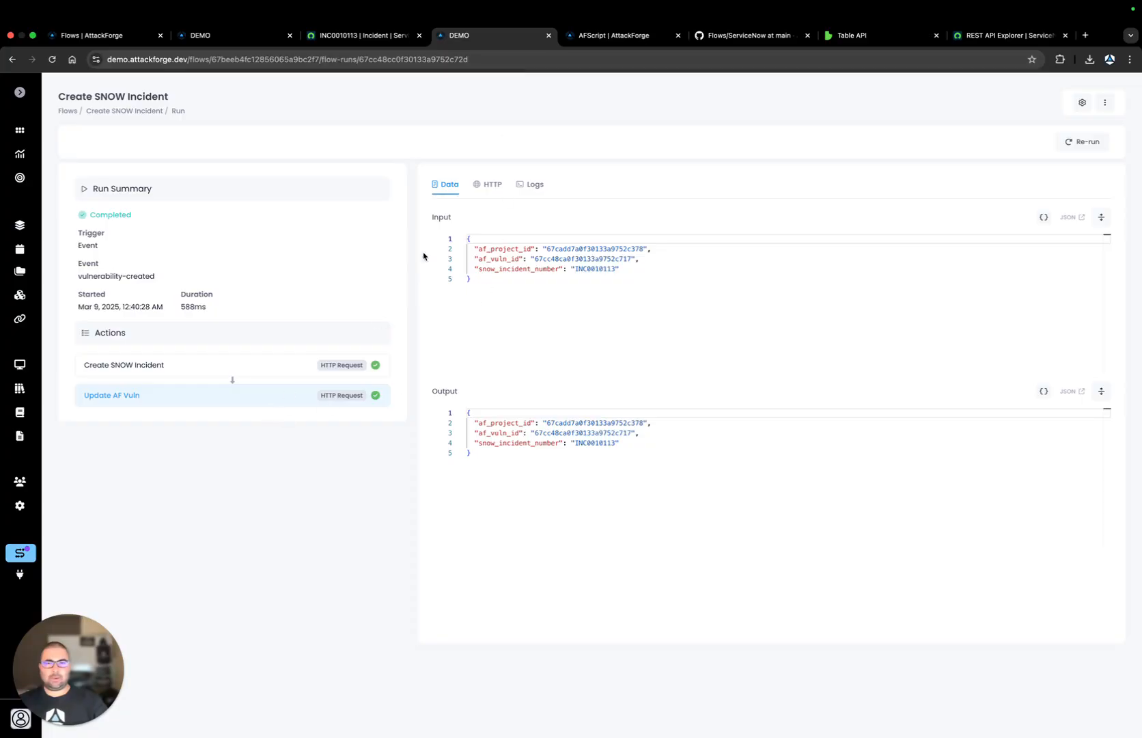
Examine the HTTP details of the run's Create SNOW Incident action, including the endpoint URL, request headers and request body.
{"action": "left_click", "coordinate": [240, 372]}
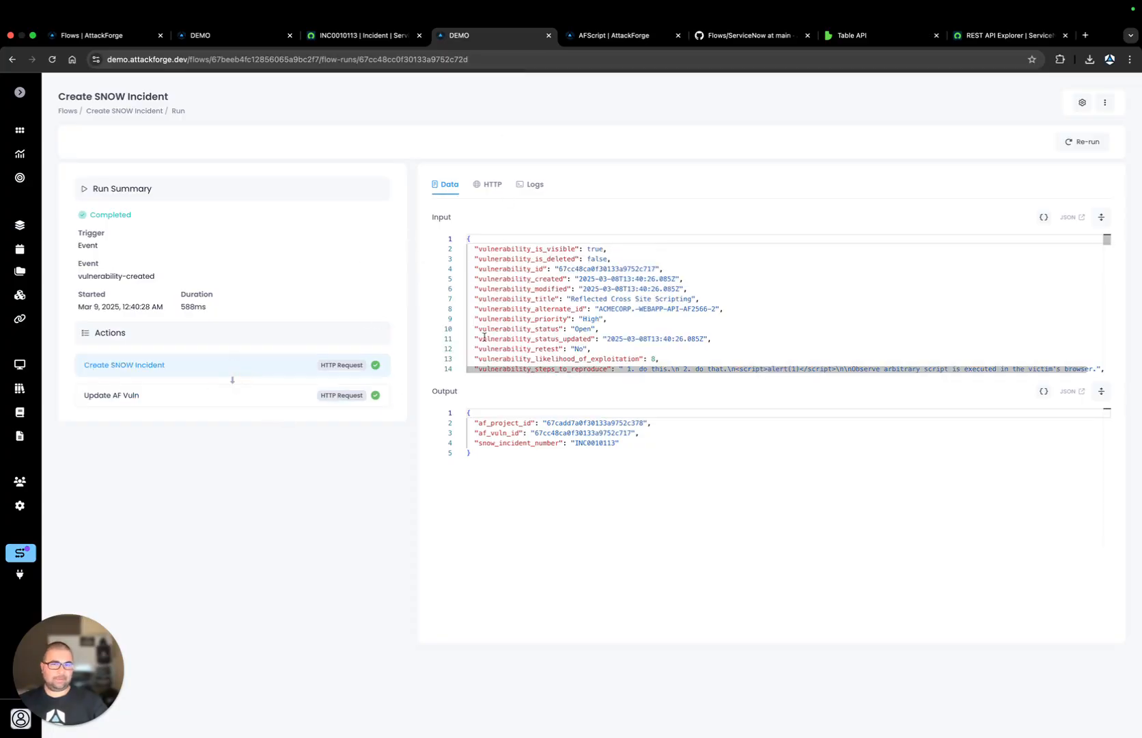
{"action": "left_click", "coordinate": [491, 193]}
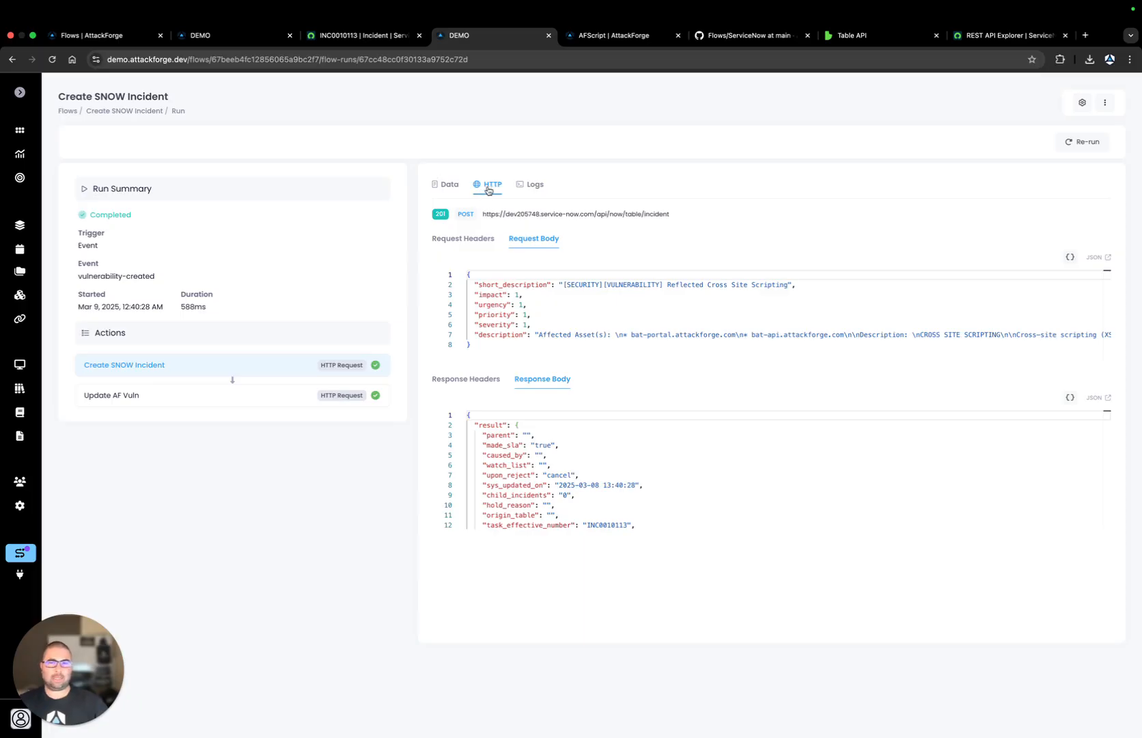
{"action": "left_click_drag", "start_coordinate": [483, 213], "coordinate": [683, 219]}
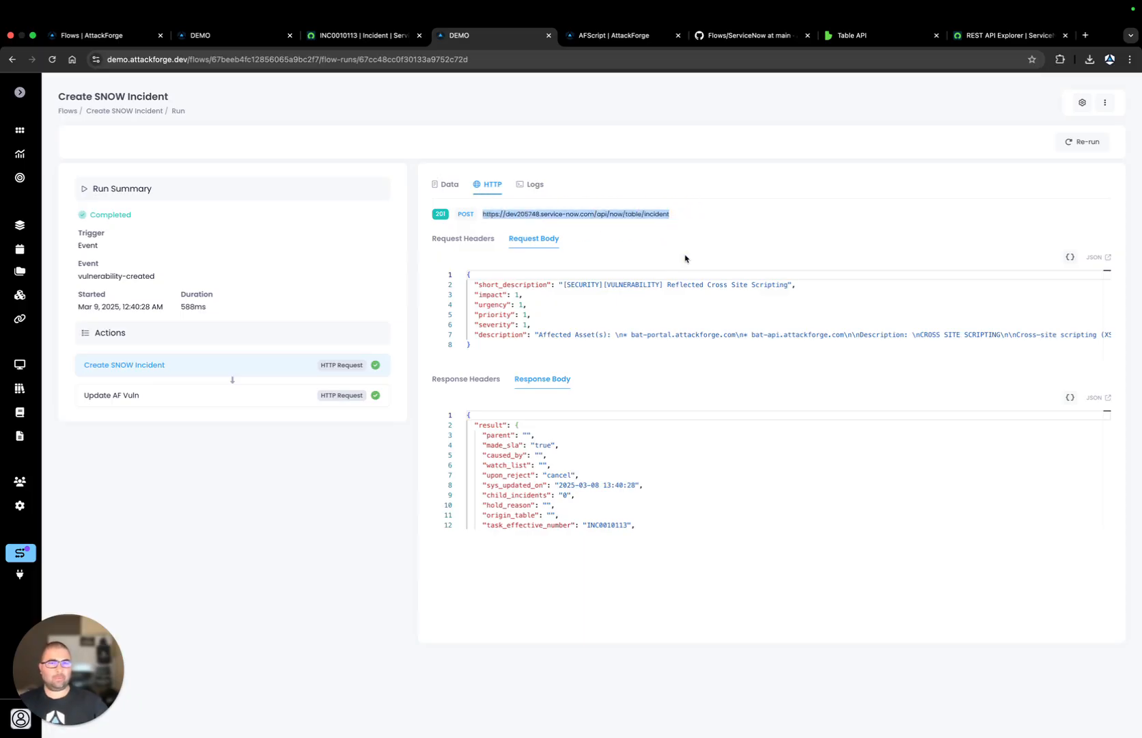
{"action": "left_click", "coordinate": [696, 219]}
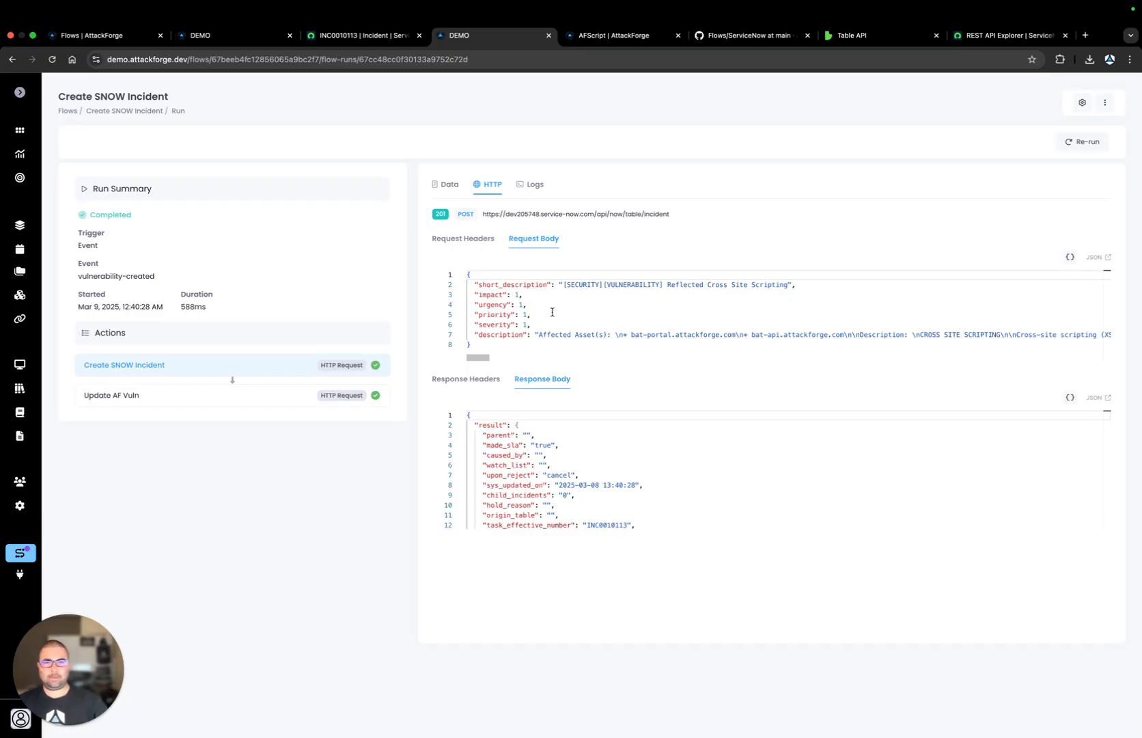
{"action": "left_click_drag", "start_coordinate": [494, 335], "coordinate": [580, 336]}
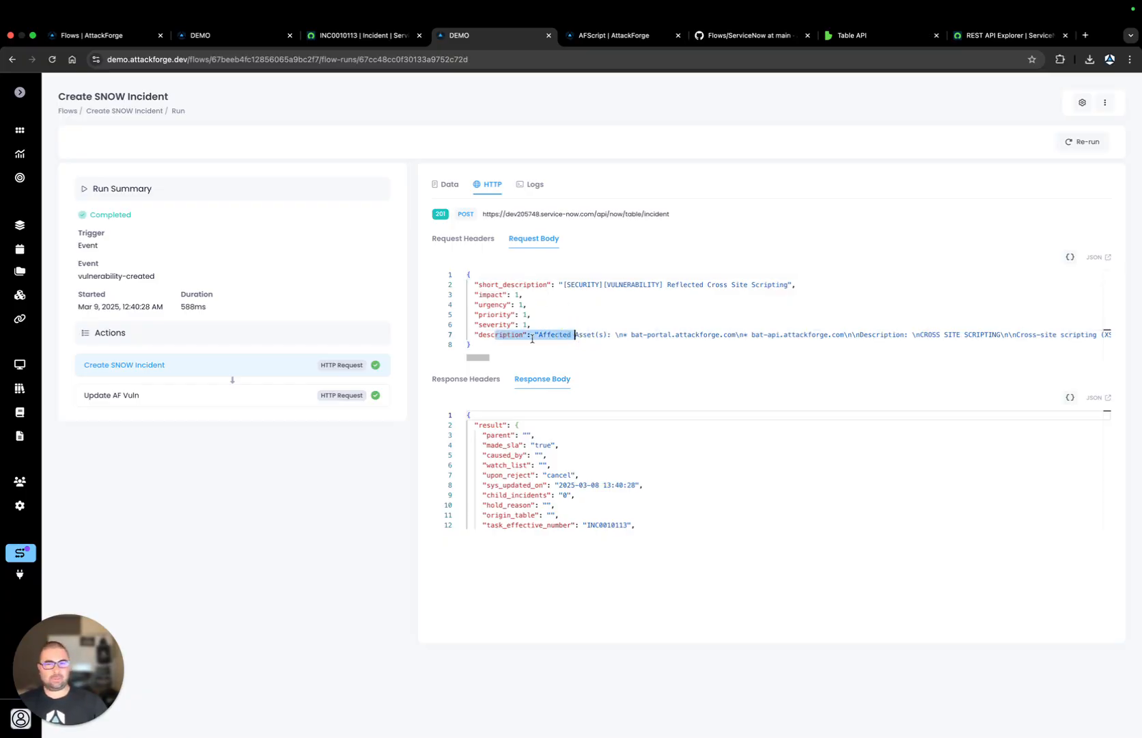
{"action": "left_click", "coordinate": [588, 250]}
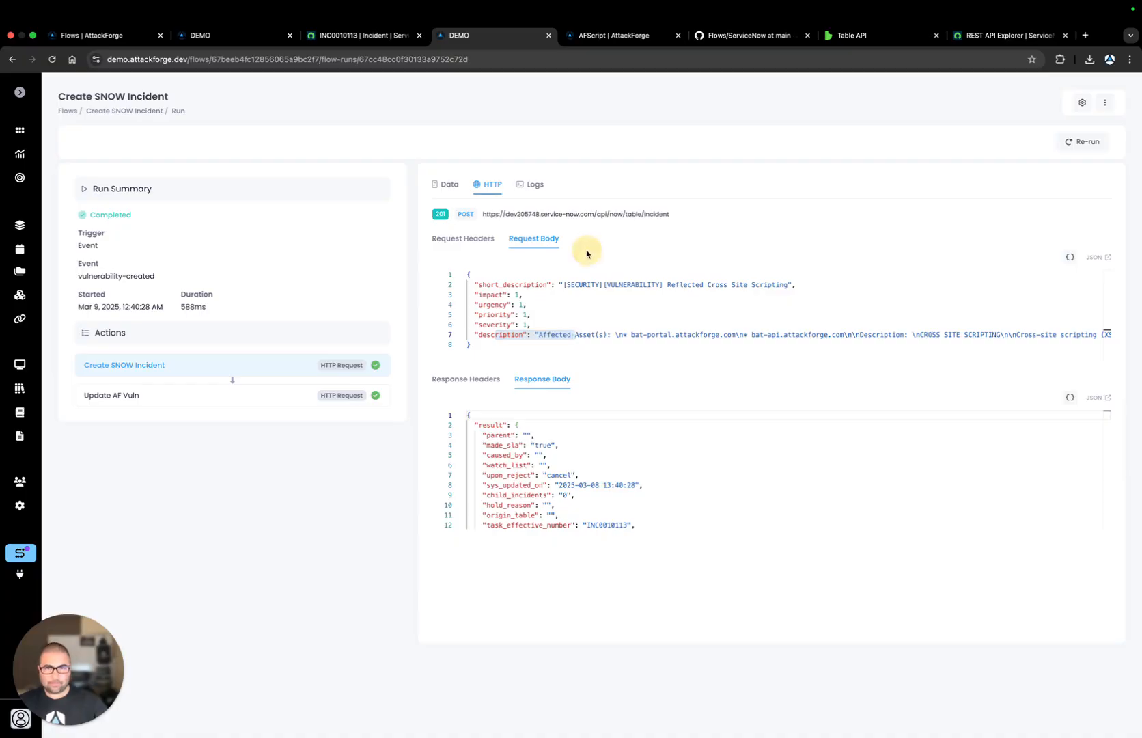
{"action": "left_click", "coordinate": [478, 241]}
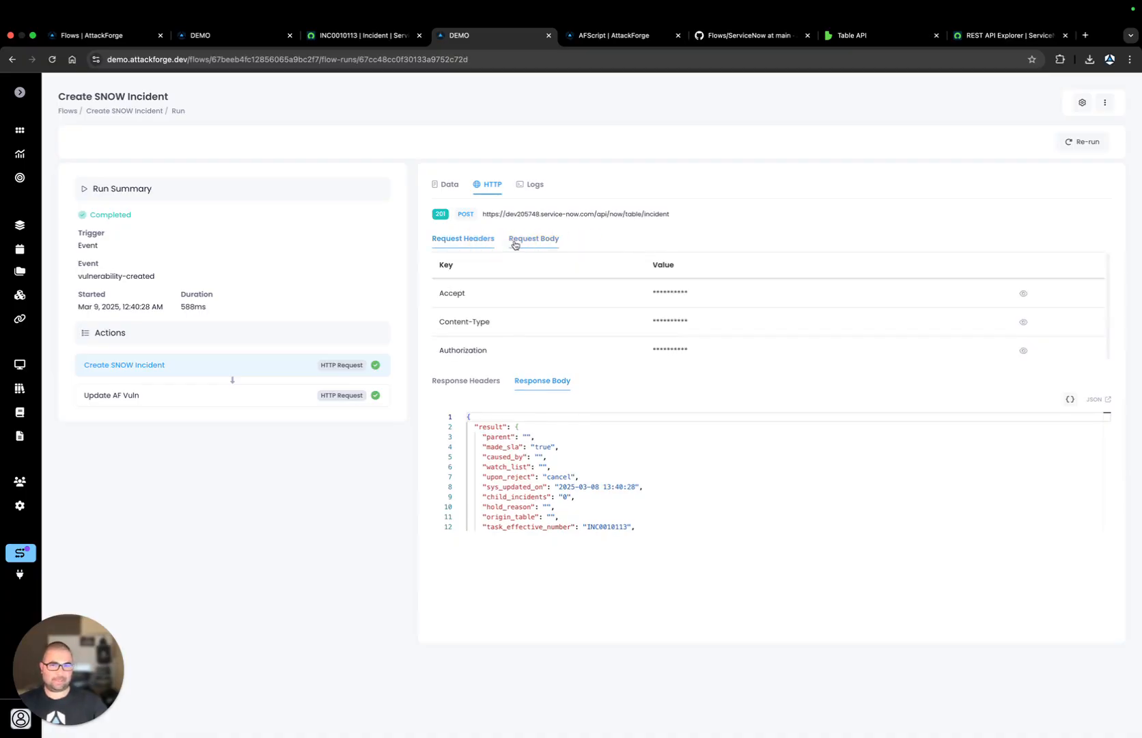
{"action": "left_click", "coordinate": [515, 243]}
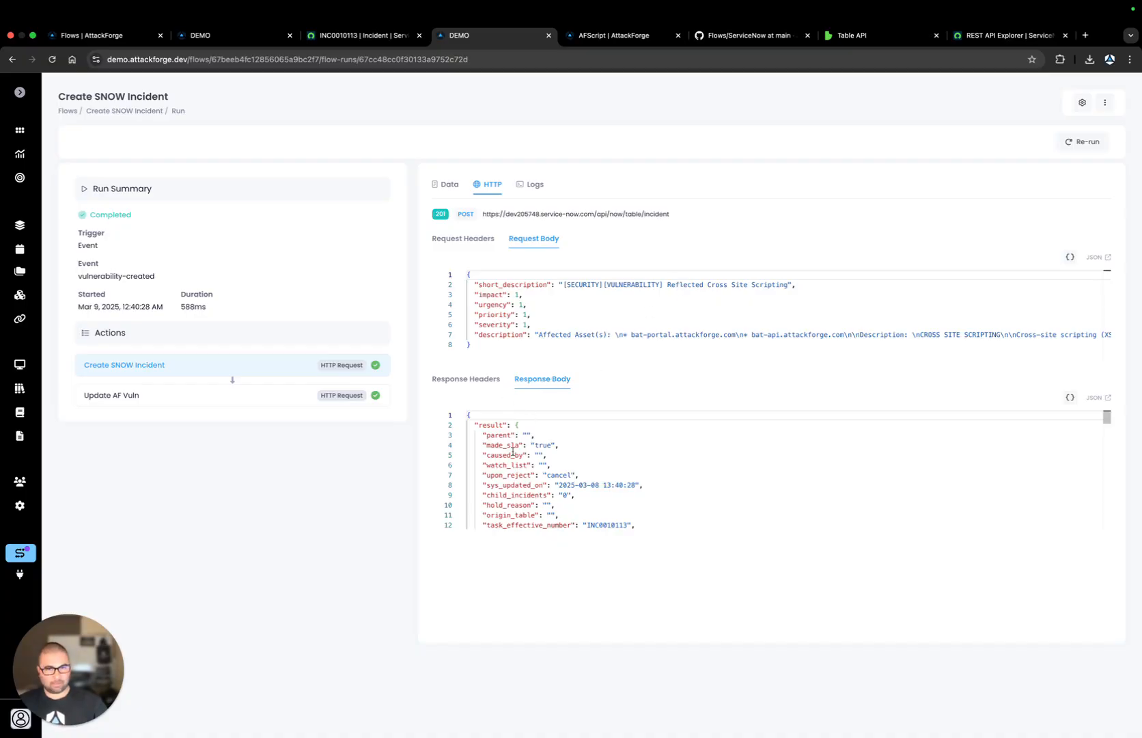
Read through the JSON response body that ServiceNow returned for the run's Create SNOW Incident action, including the incident number field.
{"action": "scroll", "coordinate": [510, 451], "scroll_direction": "down", "scroll_amount": 3}
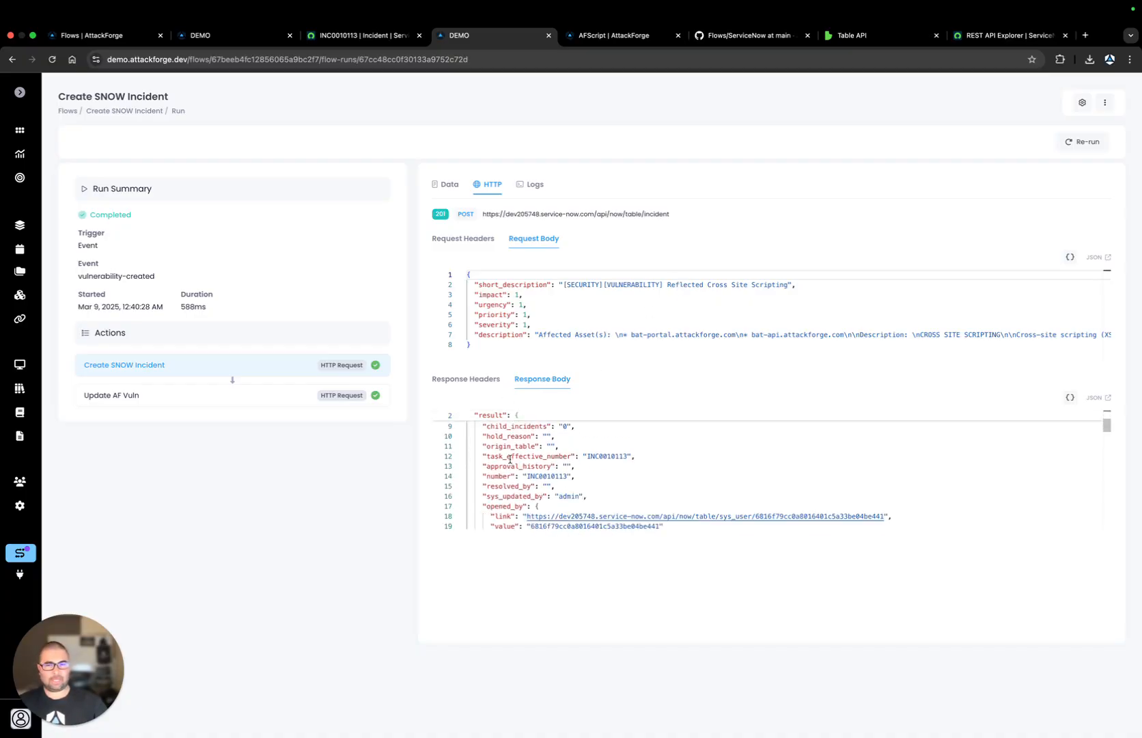
{"action": "scroll", "coordinate": [501, 482], "scroll_direction": "down", "scroll_amount": 2}
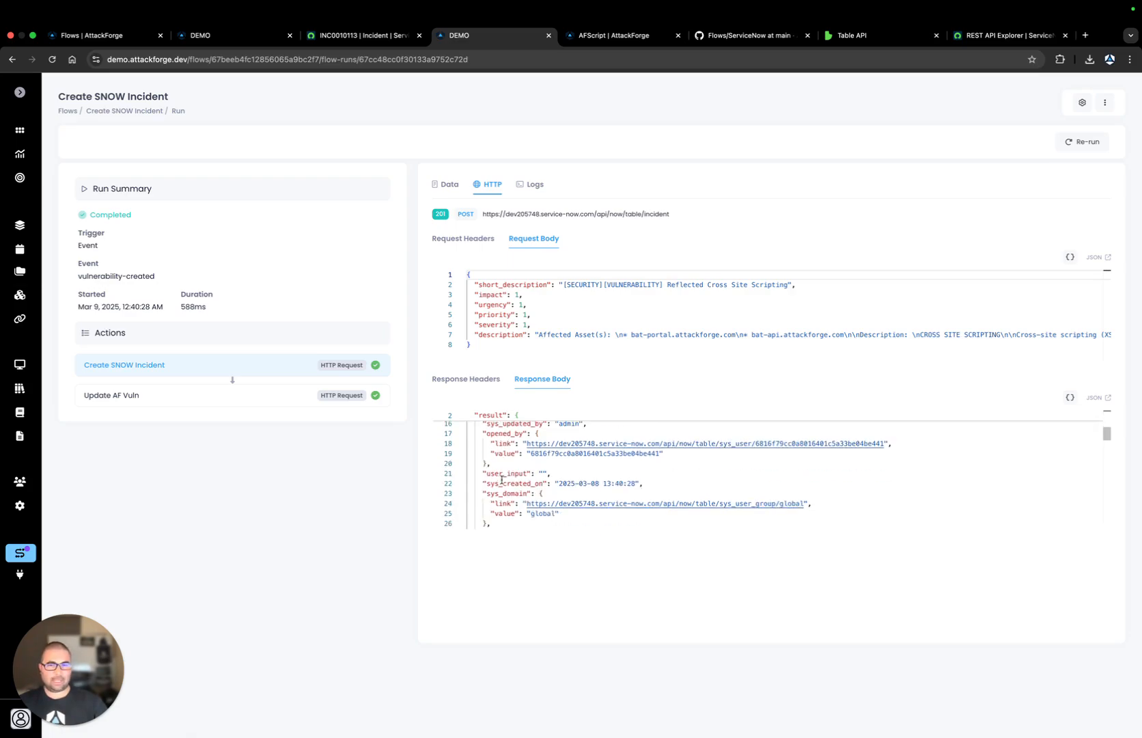
{"action": "scroll", "coordinate": [501, 480], "scroll_direction": "up", "scroll_amount": 5}
{"action": "scroll", "coordinate": [492, 479], "scroll_direction": "down", "scroll_amount": 20}
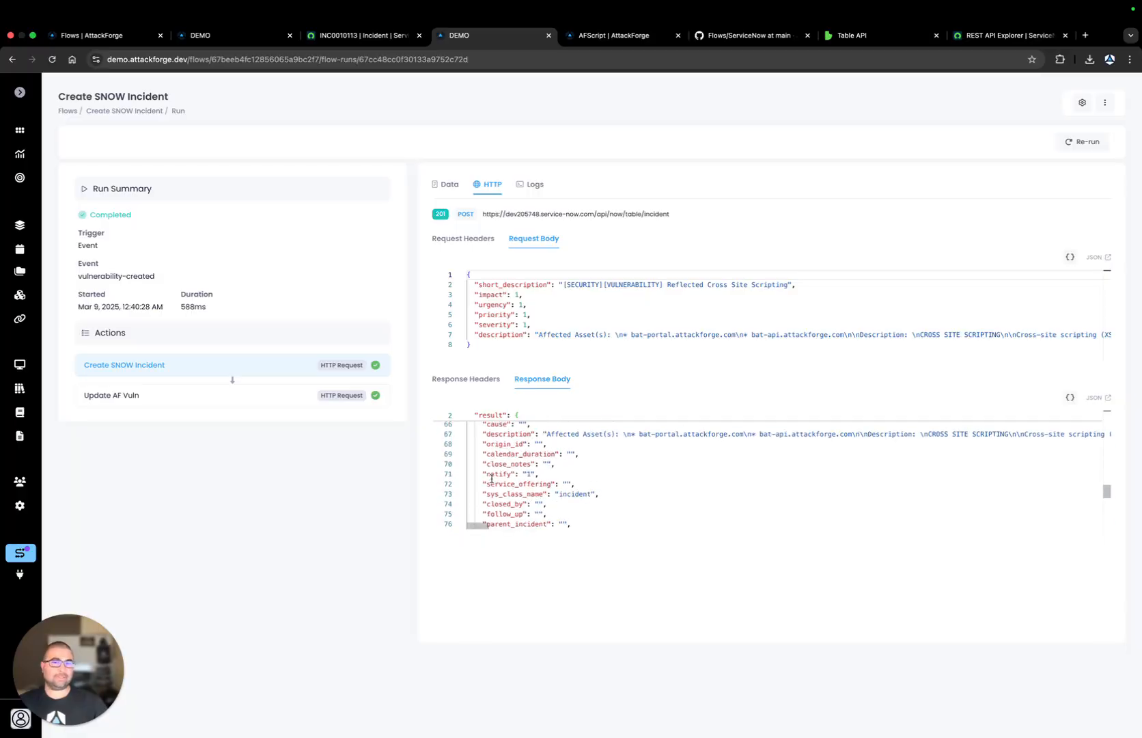
{"action": "scroll", "coordinate": [492, 479], "scroll_direction": "down", "scroll_amount": 9}
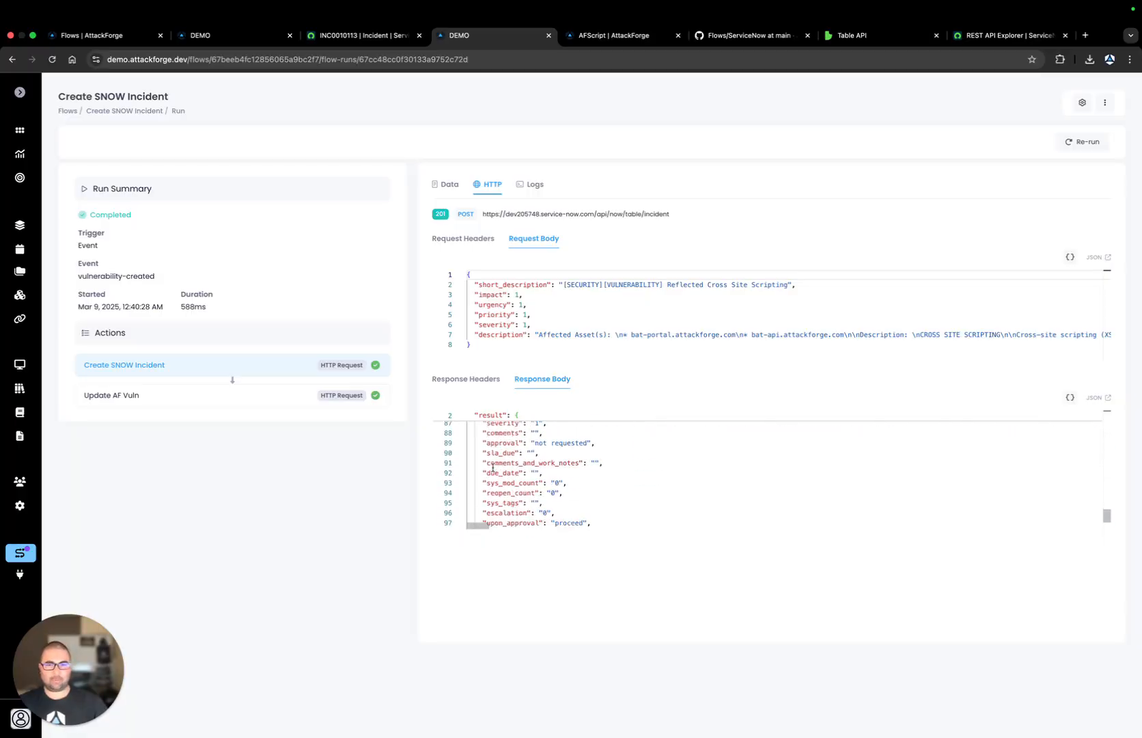
{"action": "scroll", "coordinate": [492, 467], "scroll_direction": "up", "scroll_amount": 3}
{"action": "scroll", "coordinate": [492, 468], "scroll_direction": "down", "scroll_amount": 3}
{"action": "scroll", "coordinate": [494, 478], "scroll_direction": "up", "scroll_amount": 5}
{"action": "scroll", "coordinate": [495, 479], "scroll_direction": "up", "scroll_amount": 20}
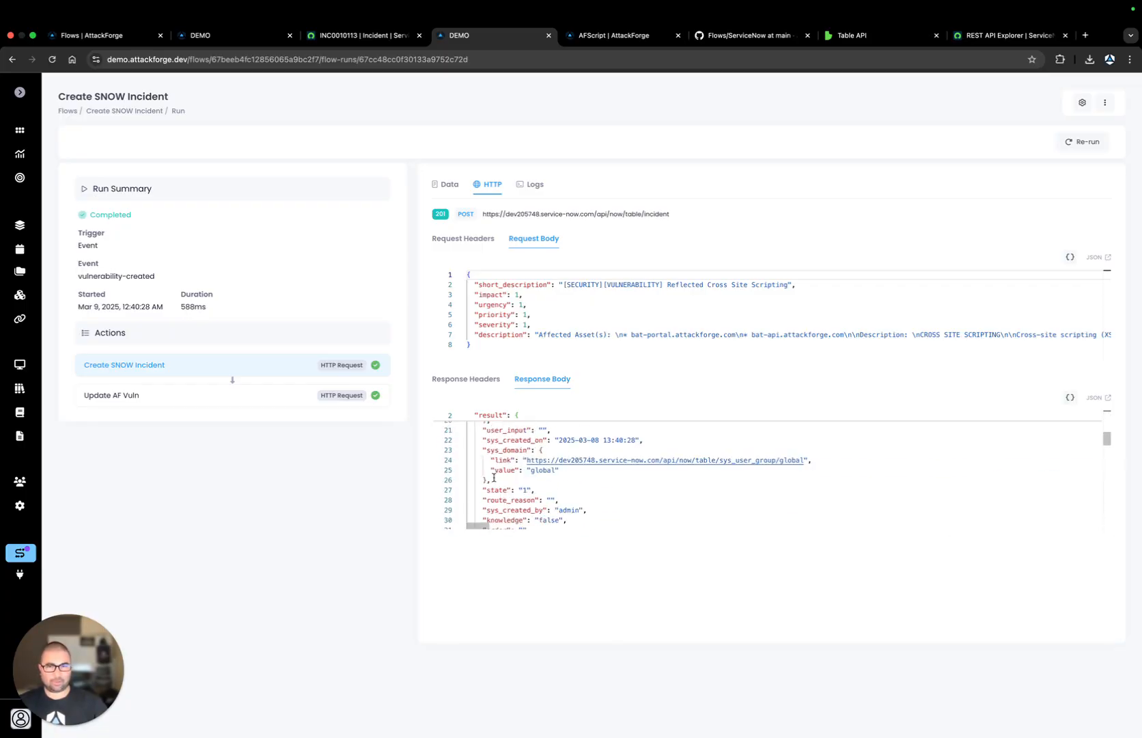
{"action": "scroll", "coordinate": [493, 478], "scroll_direction": "up", "scroll_amount": 3}
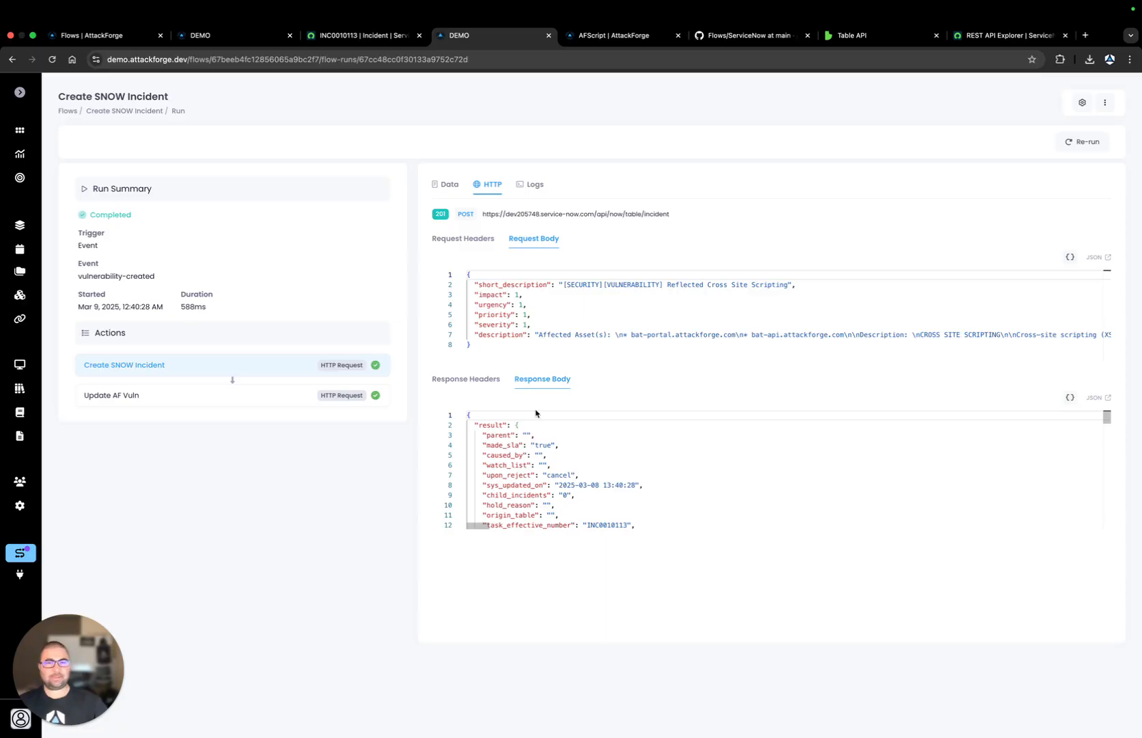
View the Create SNOW Incident action's logs, and consult the Logging section of the AFScript documentation.
{"action": "left_click", "coordinate": [527, 192]}
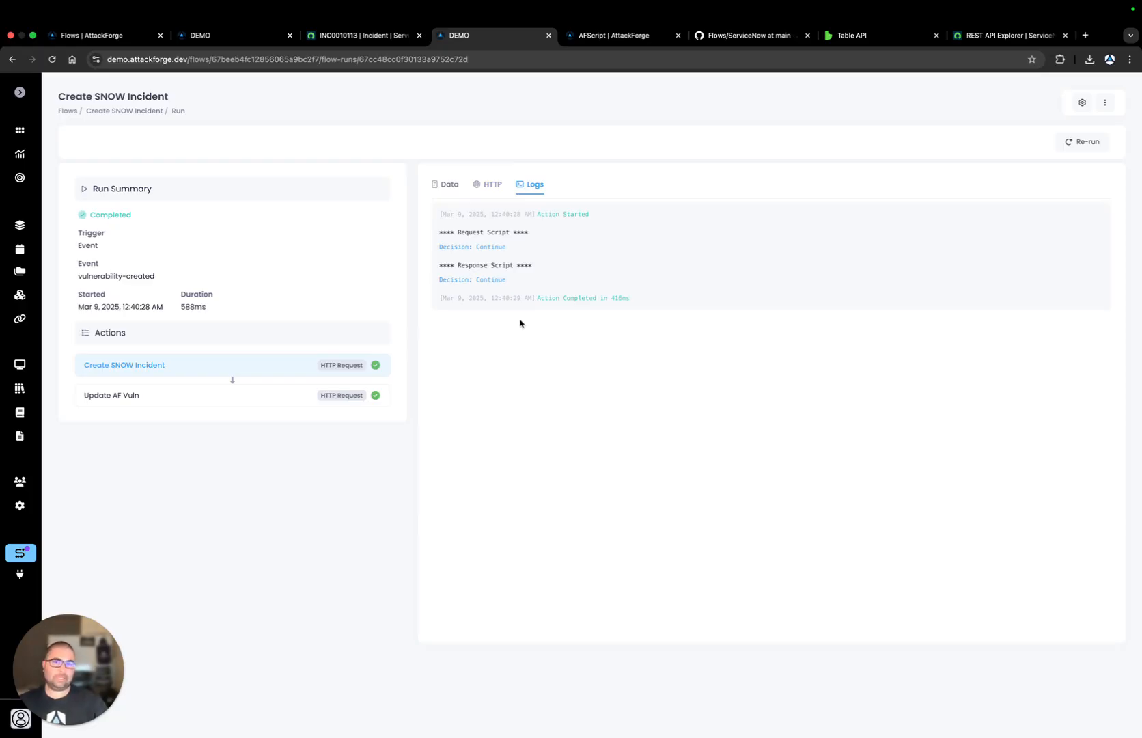
{"action": "left_click", "coordinate": [604, 38]}
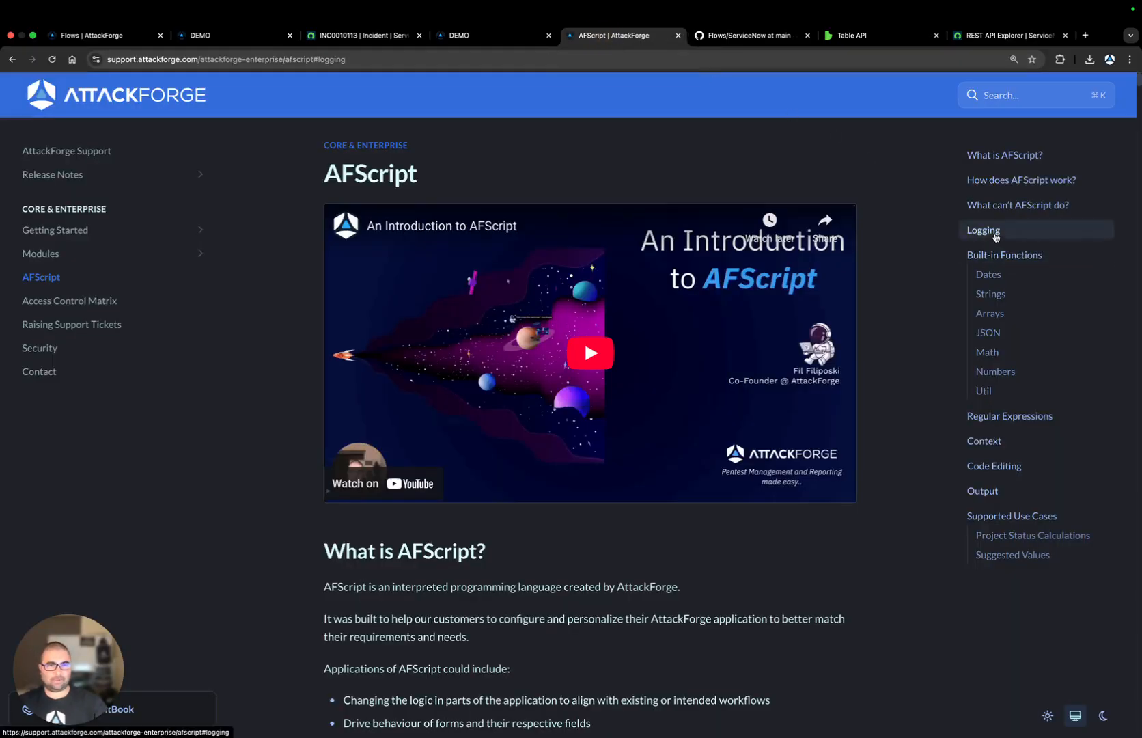
{"action": "left_click", "coordinate": [995, 236]}
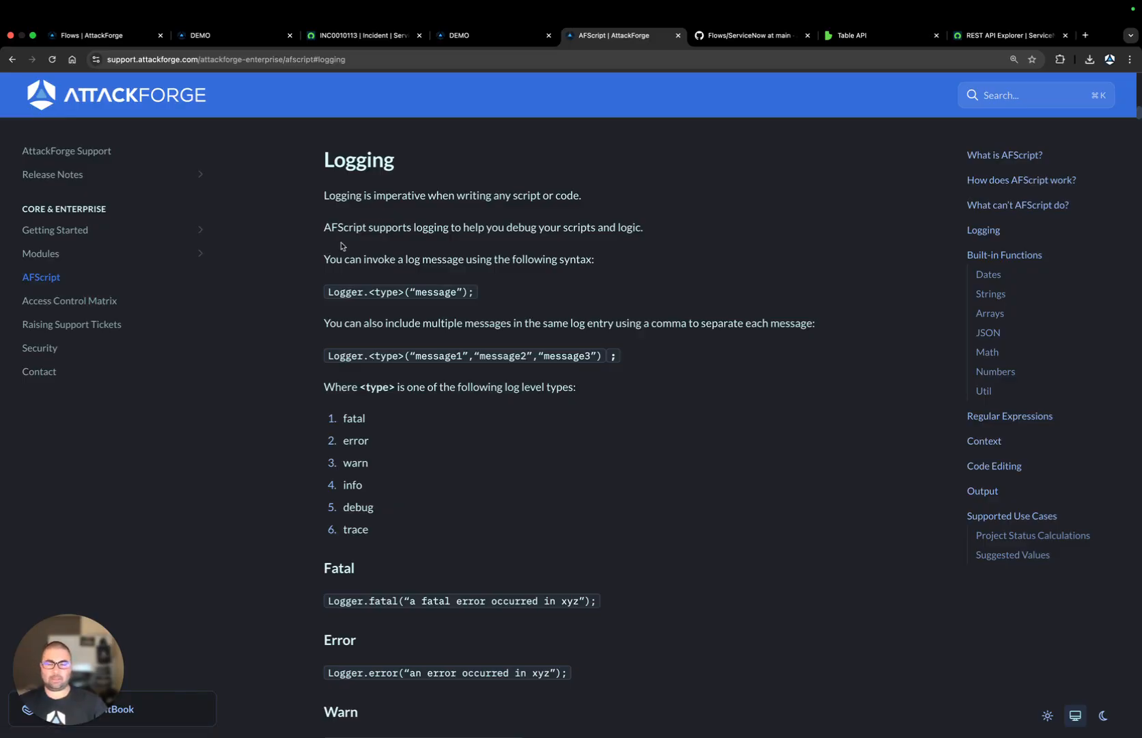
Return to the flow run in AttackForge and open its parent flow, Create SNOW Incident, for editing.
{"action": "left_click", "coordinate": [509, 35]}
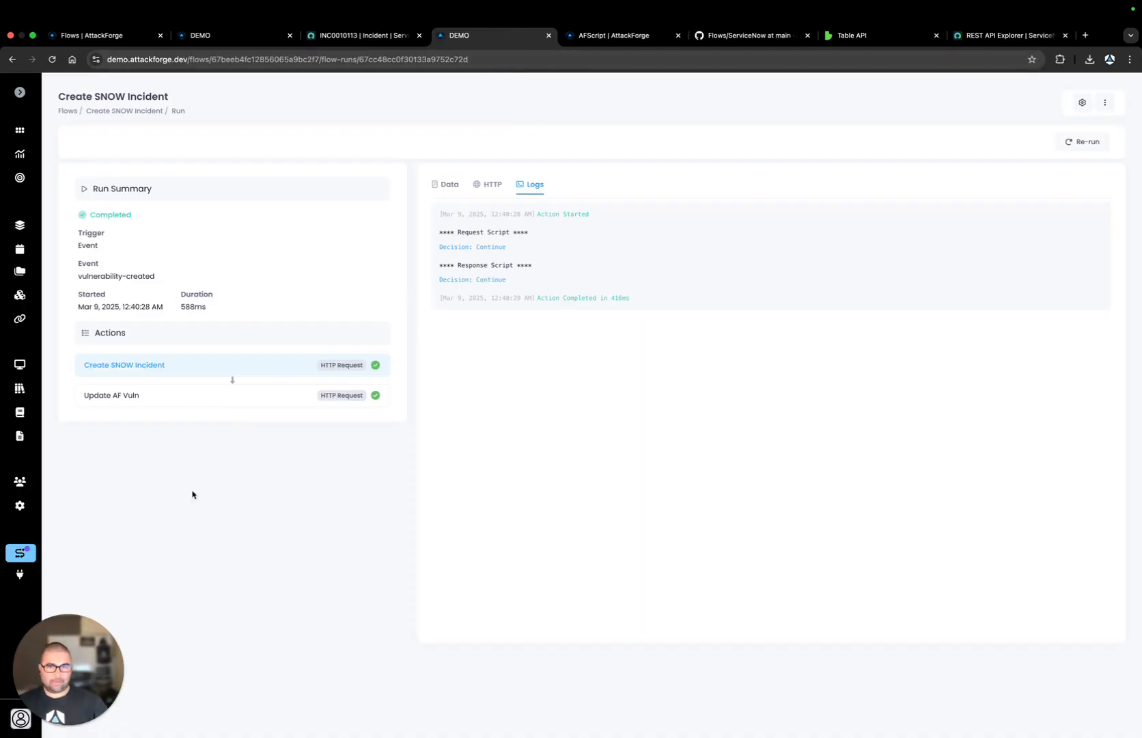
{"action": "left_click", "coordinate": [124, 112]}
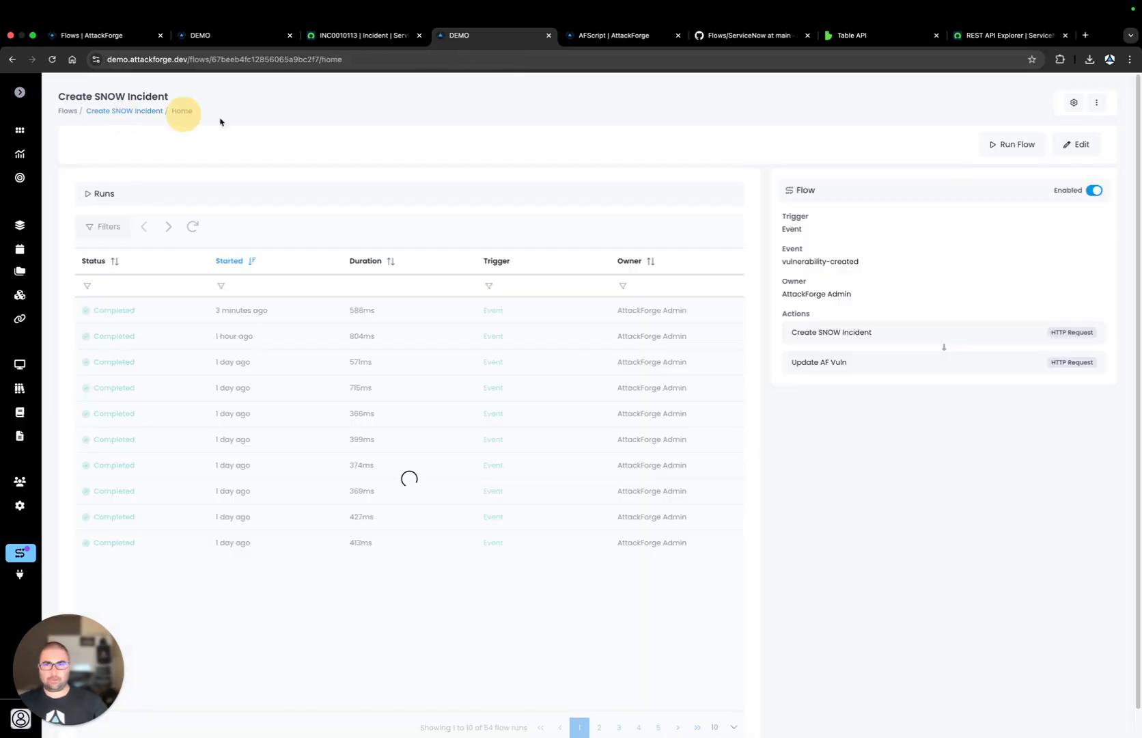
{"action": "left_click", "coordinate": [1079, 143]}
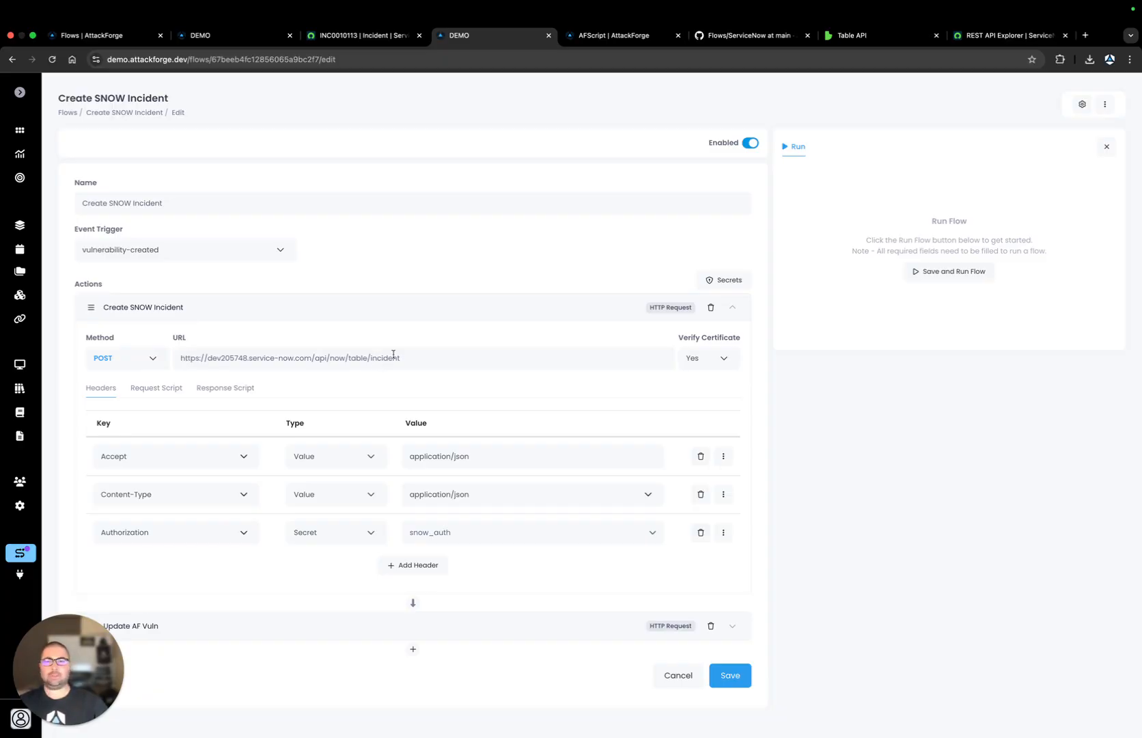
Consult ServiceNow's Table API documentation and the REST API Explorer's create-a-record request, and find the explorer by filtering the navigator for "rest api".
{"action": "left_click", "coordinate": [908, 41]}
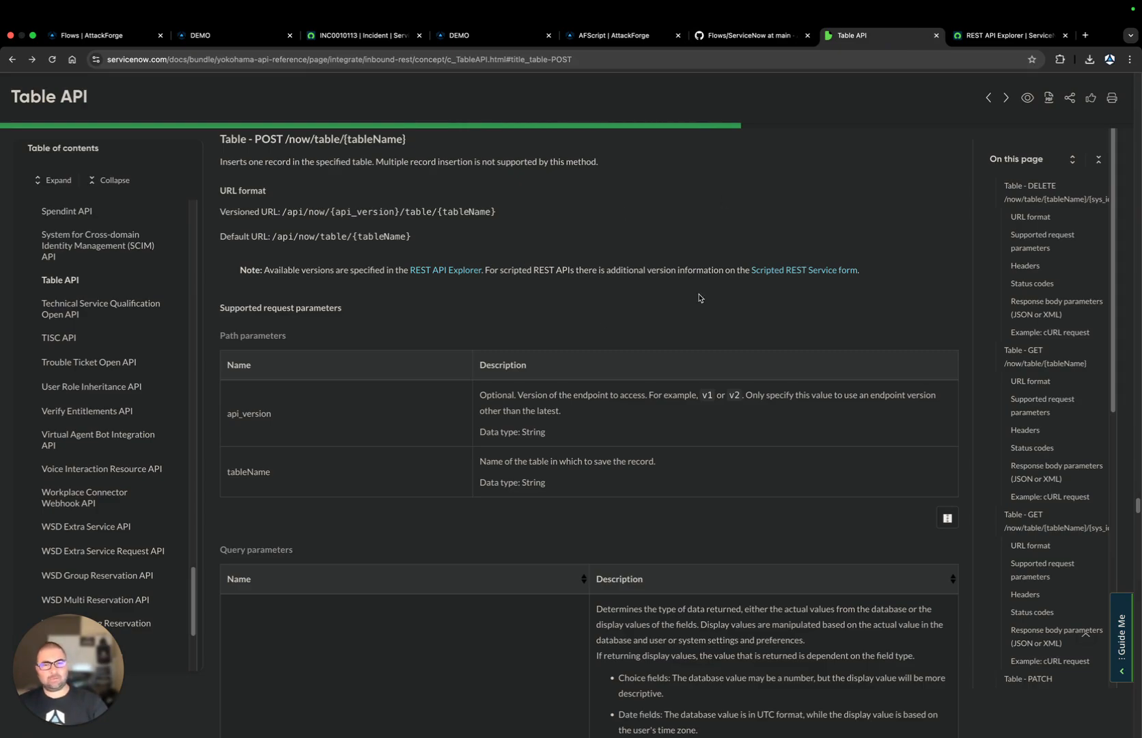
{"action": "left_click", "coordinate": [1009, 37]}
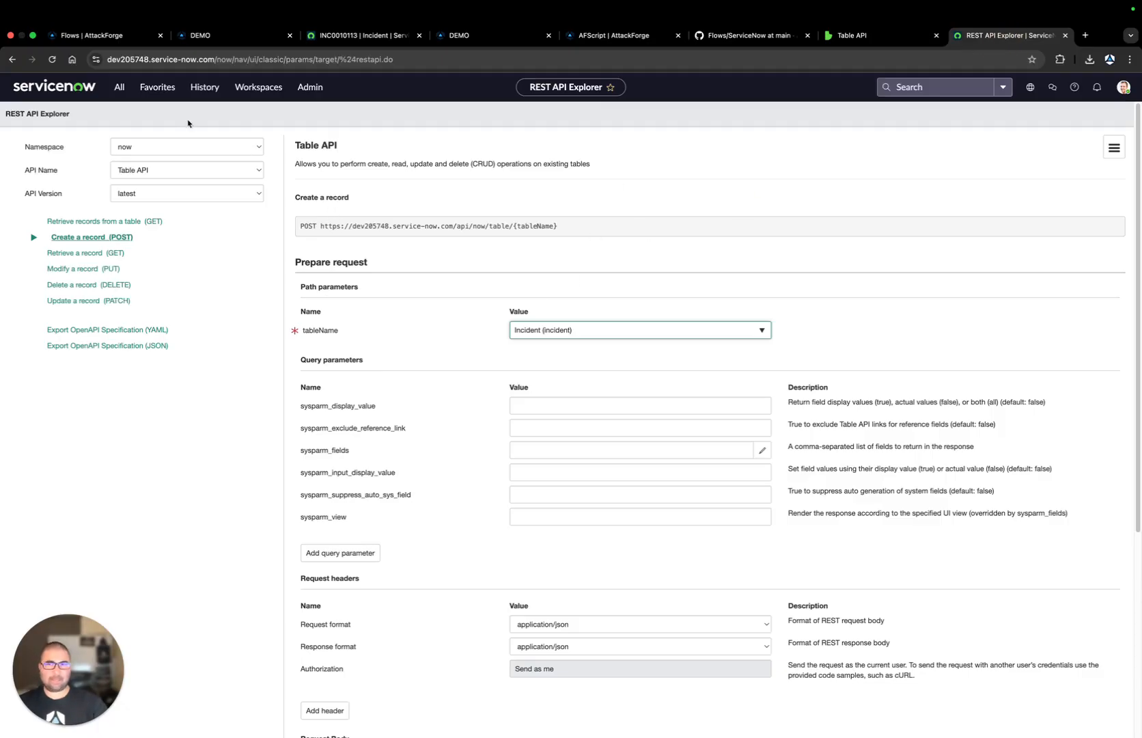
{"action": "left_click", "coordinate": [119, 89]}
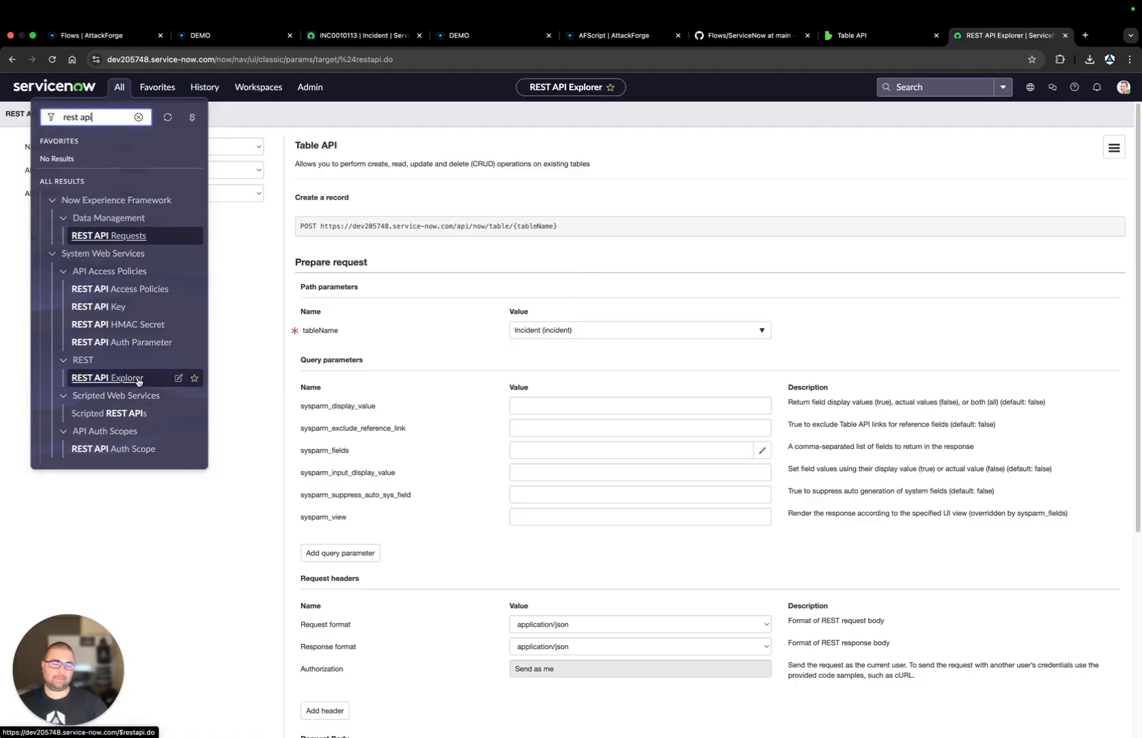
{"action": "left_click", "coordinate": [752, 250]}
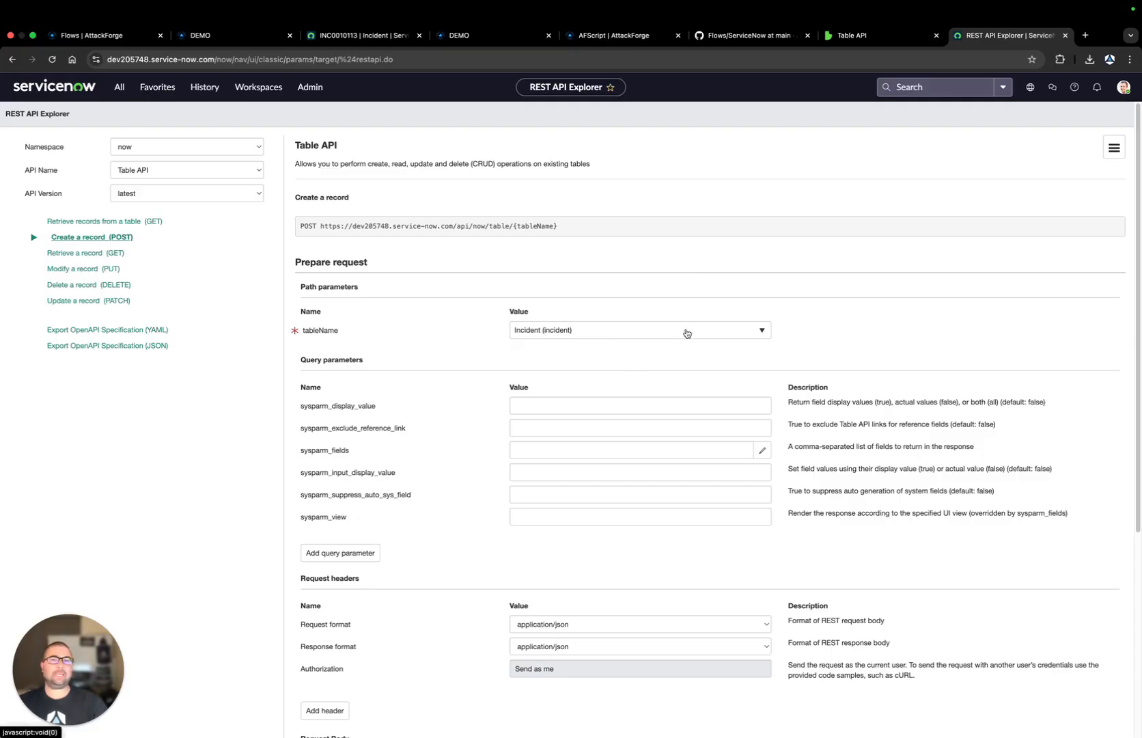
Return to the AttackForge flow editor and review the flow's secrets af_auth and snow_auth.
{"action": "left_click", "coordinate": [498, 33]}
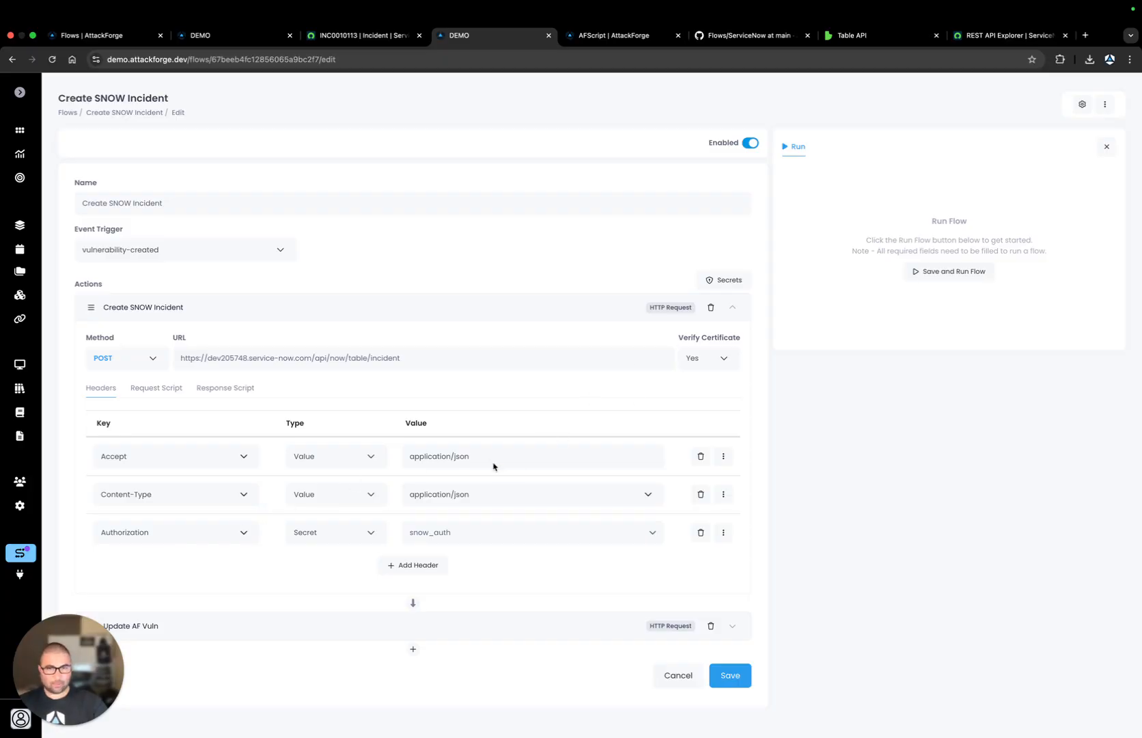
{"action": "left_click", "coordinate": [730, 282]}
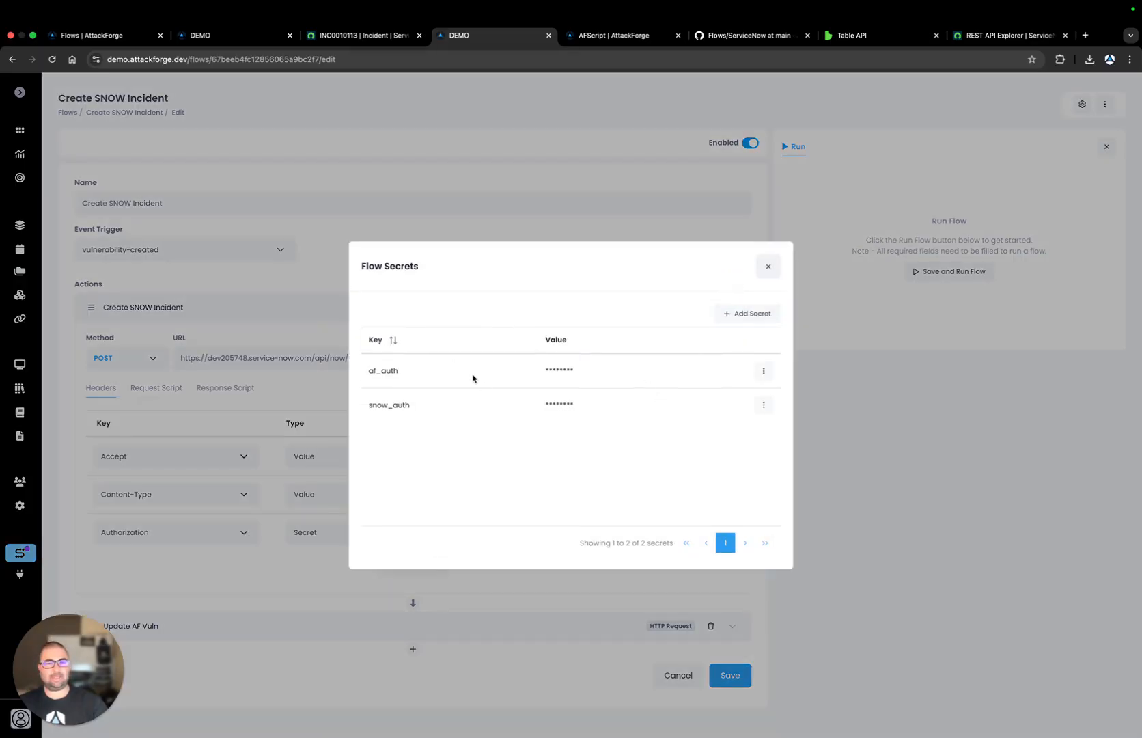
{"action": "left_click_drag", "start_coordinate": [370, 370], "coordinate": [428, 376]}
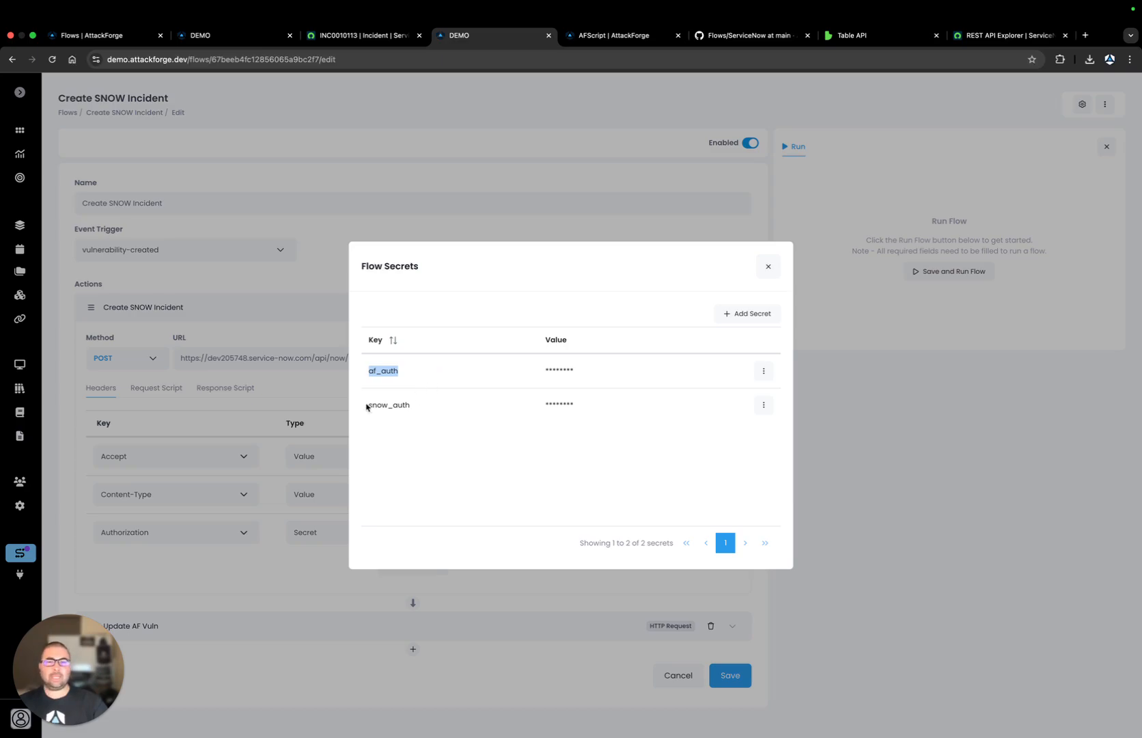
{"action": "left_click_drag", "start_coordinate": [369, 405], "coordinate": [419, 408]}
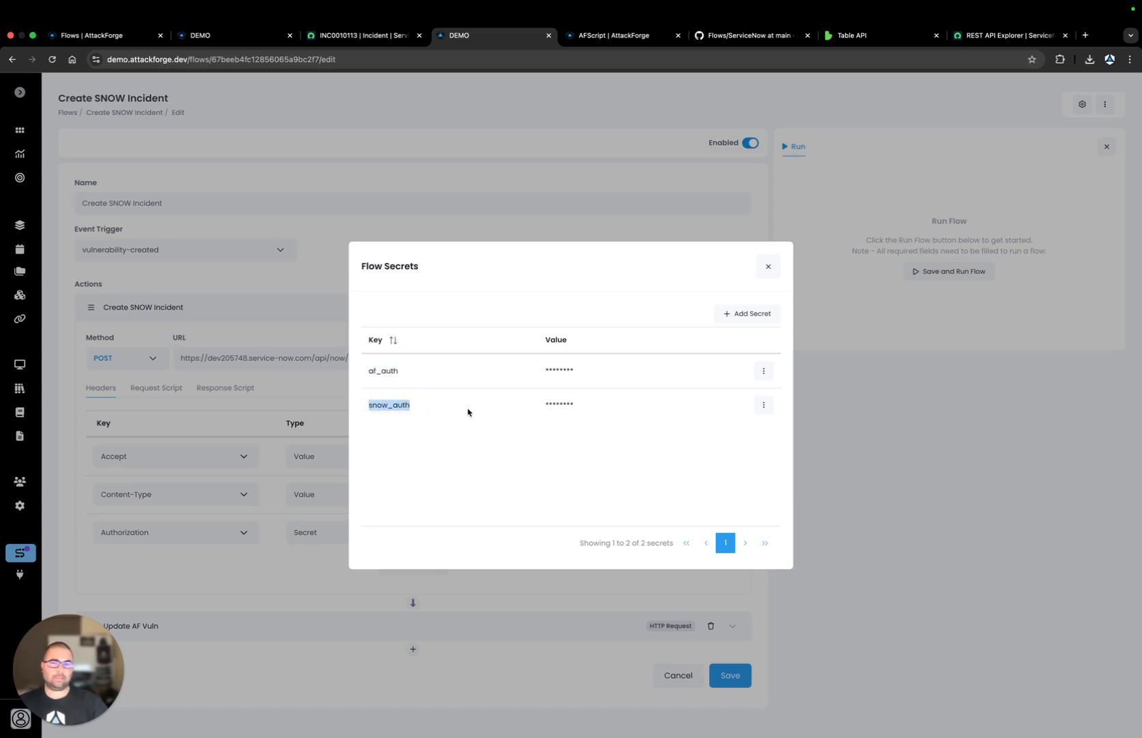
{"action": "left_click", "coordinate": [768, 267]}
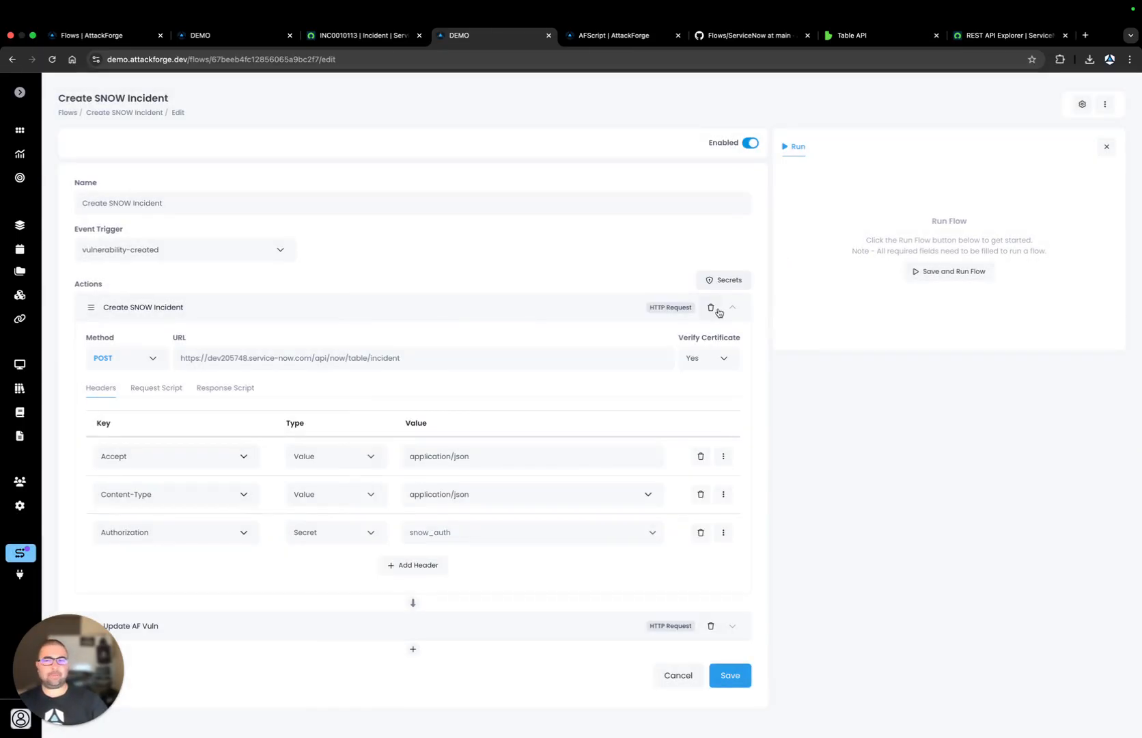
Open the Create SNOW Incident action's request script in the code editor, and consult the top of the AFScript documentation page.
{"action": "left_click", "coordinate": [151, 394]}
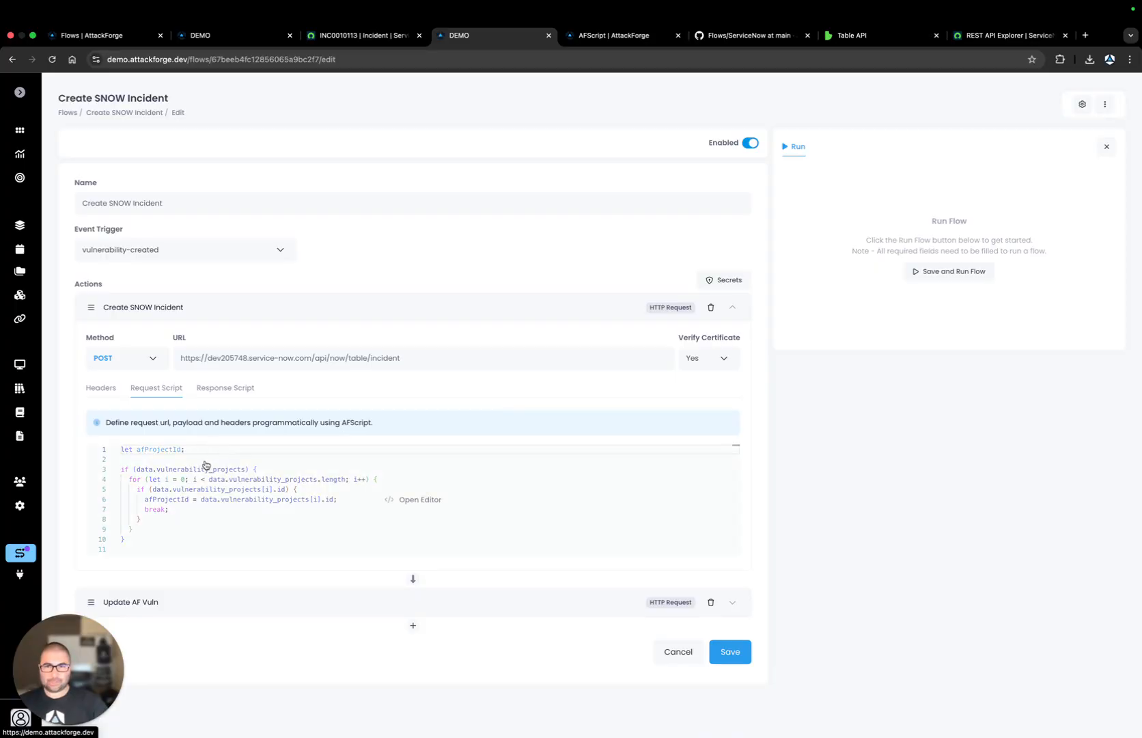
{"action": "left_click", "coordinate": [205, 463]}
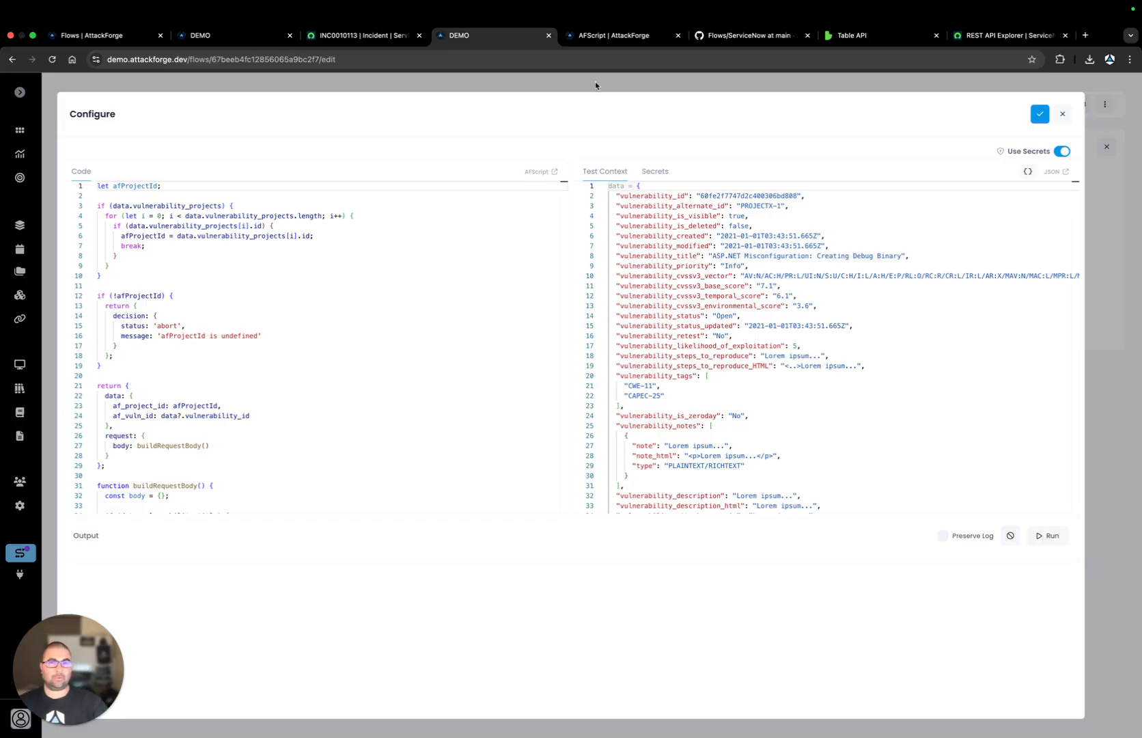
{"action": "left_click", "coordinate": [605, 36]}
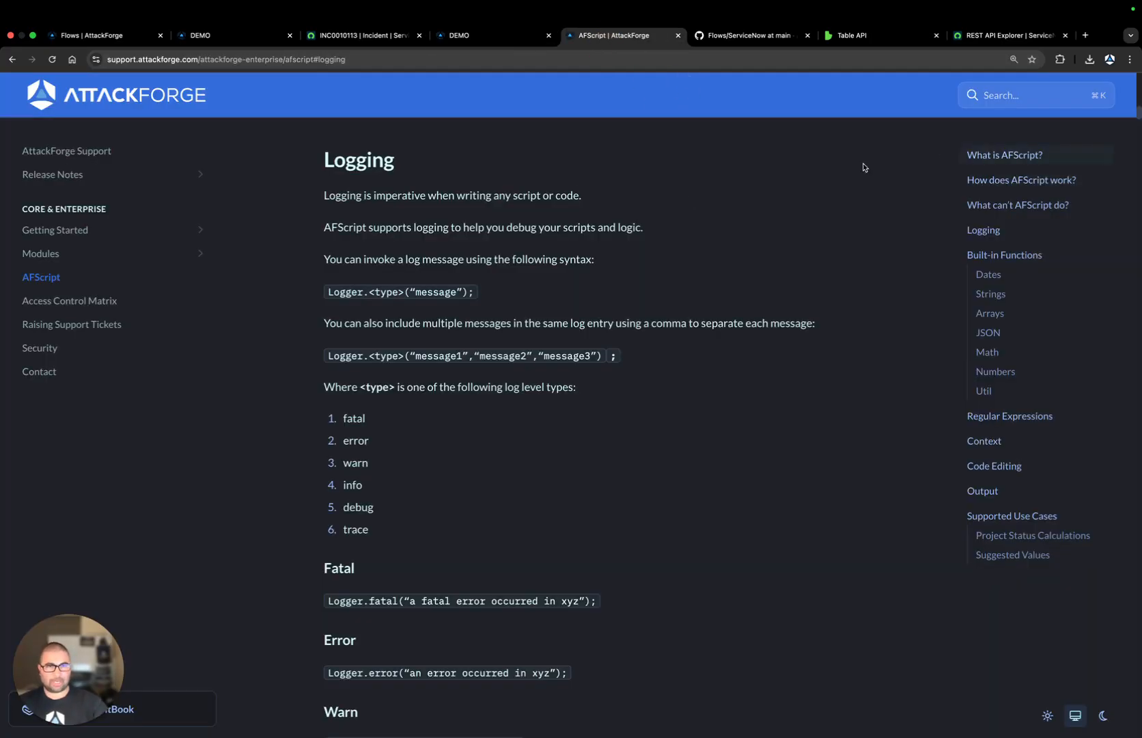
{"action": "scroll", "coordinate": [758, 225], "scroll_direction": "up", "scroll_amount": 20}
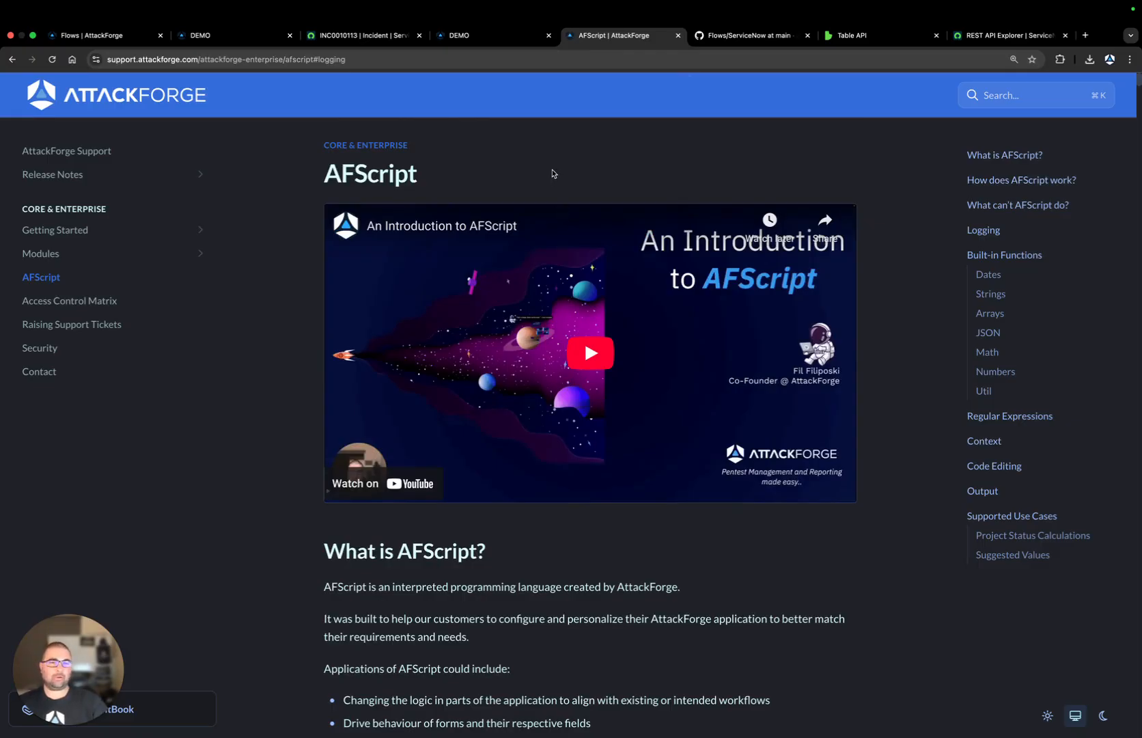
{"action": "left_click", "coordinate": [498, 35]}
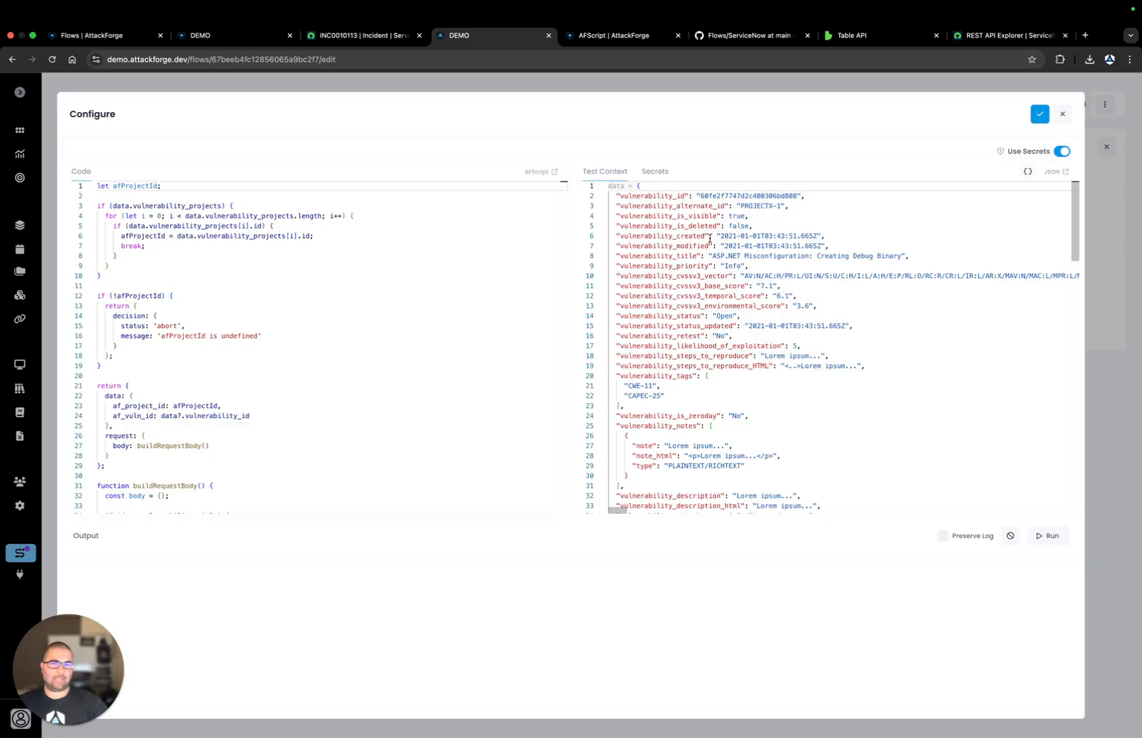
Examine the request script's test context JSON from the vulnerability ID through to the custom fields and target remediation date.
{"action": "scroll", "coordinate": [710, 280], "scroll_direction": "down", "scroll_amount": 5}
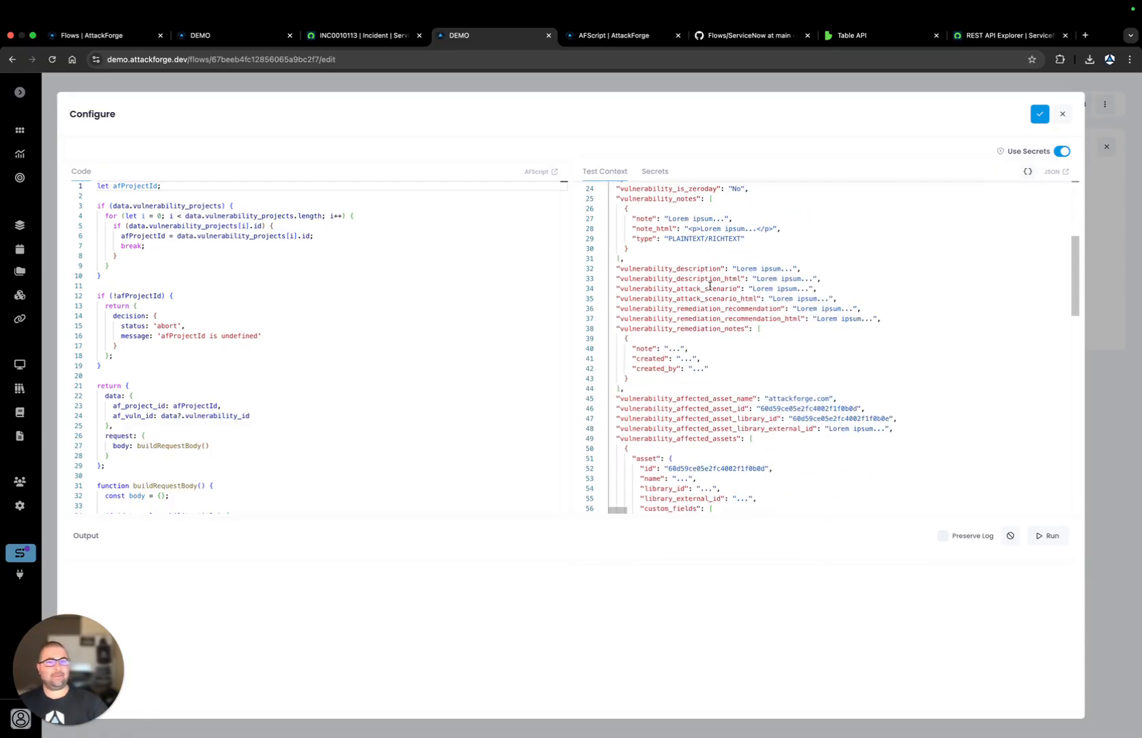
{"action": "scroll", "coordinate": [711, 286], "scroll_direction": "down", "scroll_amount": 2}
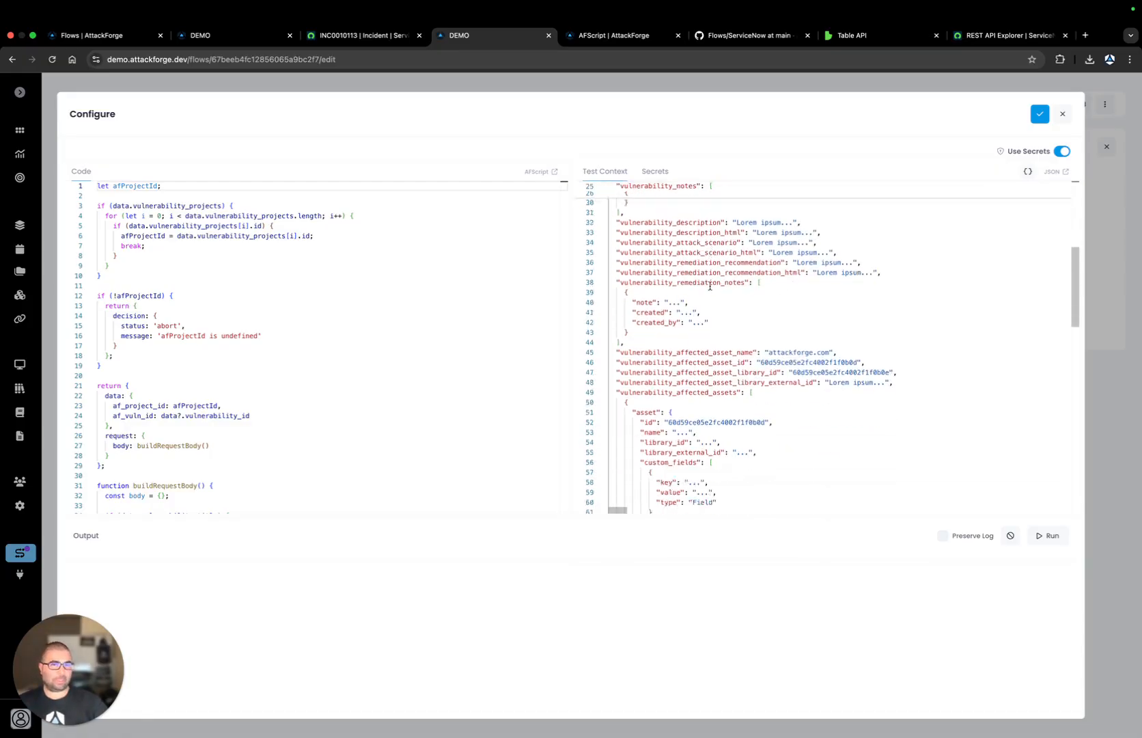
{"action": "scroll", "coordinate": [708, 288], "scroll_direction": "down", "scroll_amount": 10}
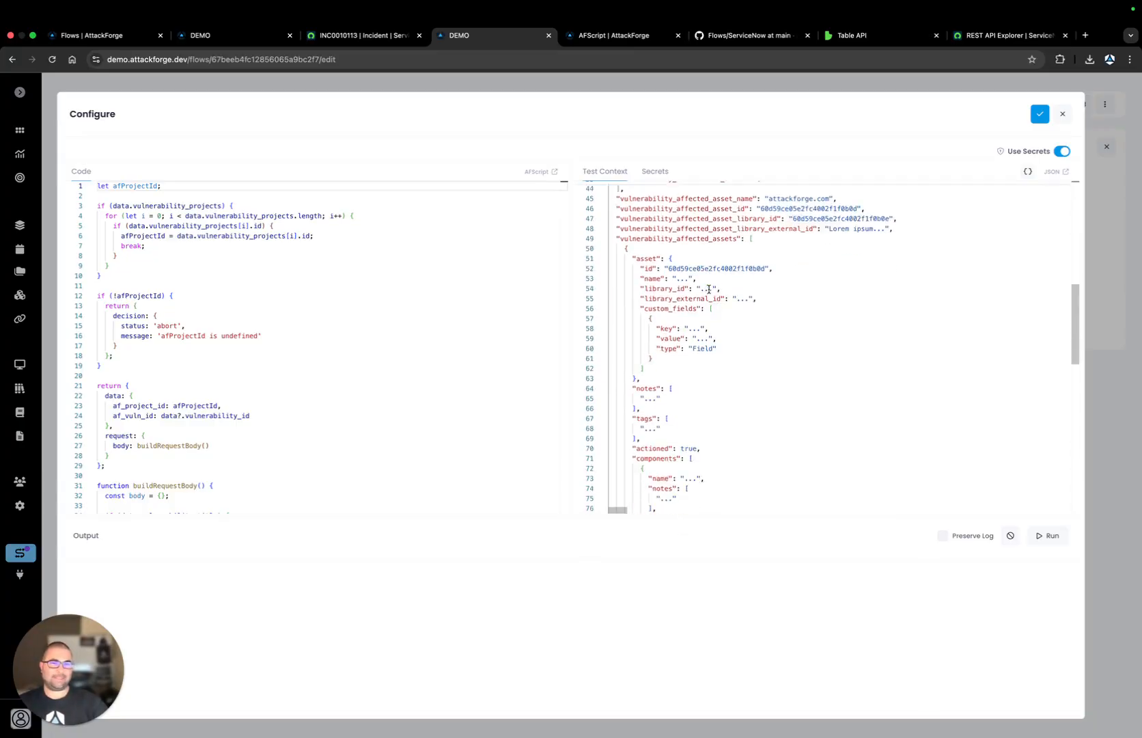
{"action": "scroll", "coordinate": [708, 289], "scroll_direction": "down", "scroll_amount": 3}
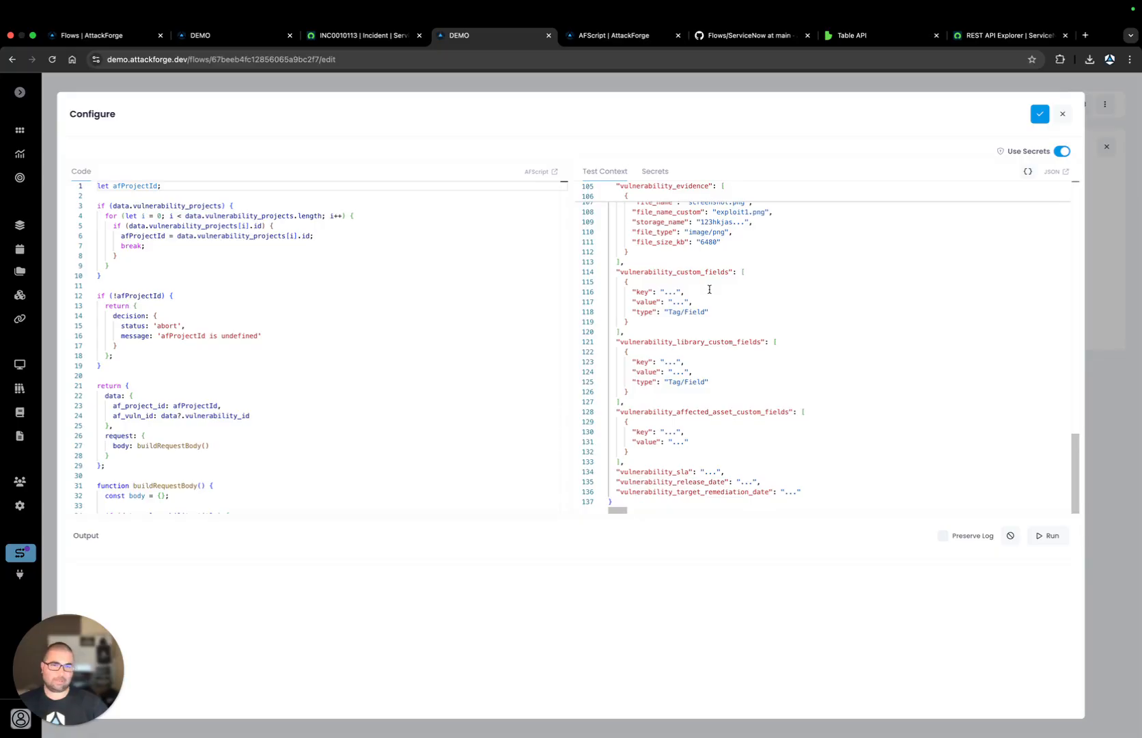
{"action": "scroll", "coordinate": [709, 289], "scroll_direction": "up", "scroll_amount": 20}
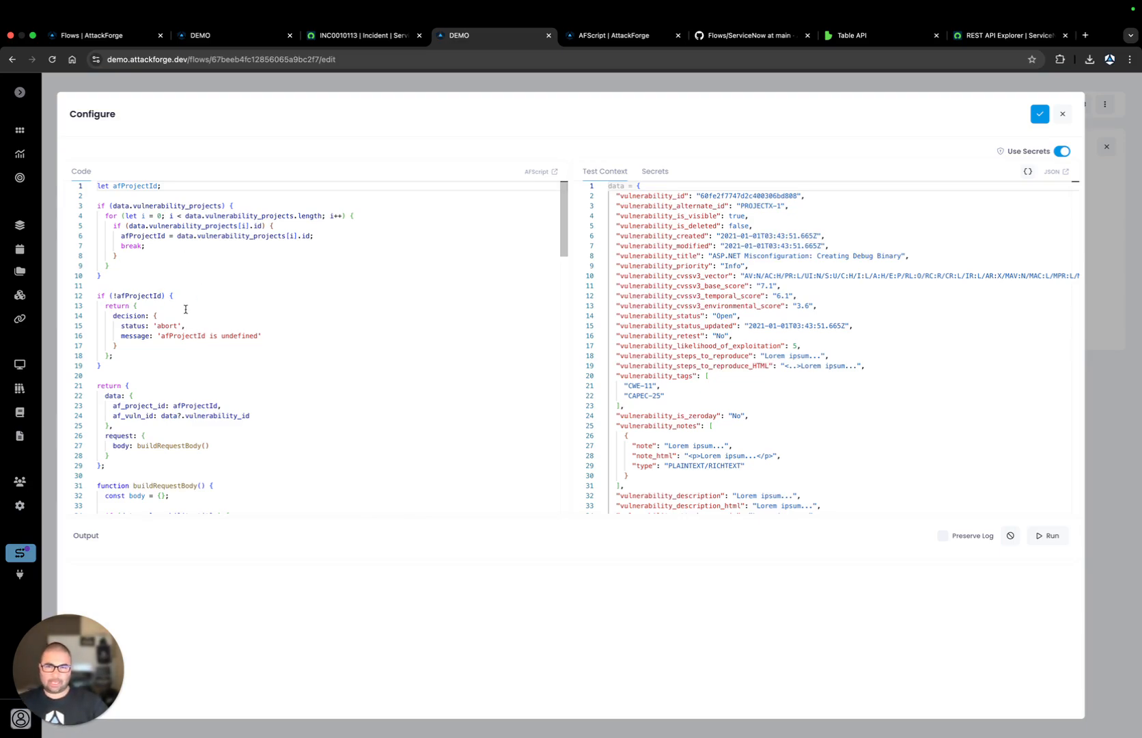
Examine the request script's afProjectId abort check and returned af_project_id and af_vuln_id, matching vulnerability_id to the test context.
{"action": "scroll", "coordinate": [185, 319], "scroll_direction": "down", "scroll_amount": 2}
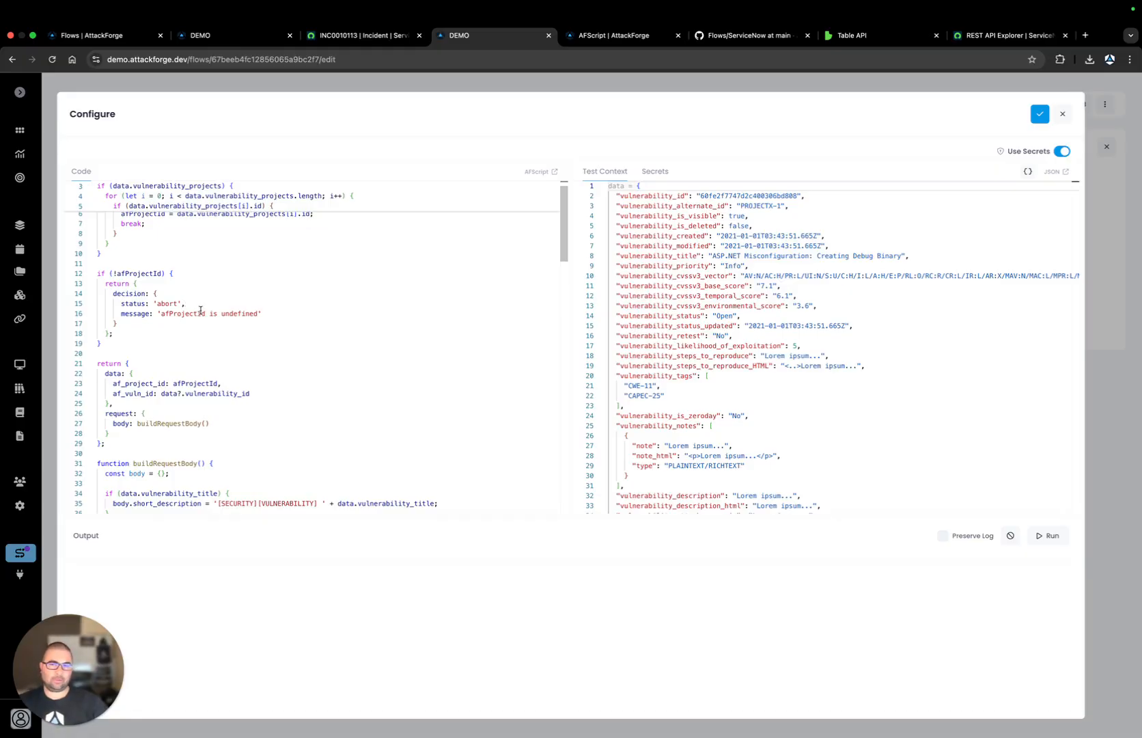
{"action": "scroll", "coordinate": [193, 312], "scroll_direction": "down", "scroll_amount": 2}
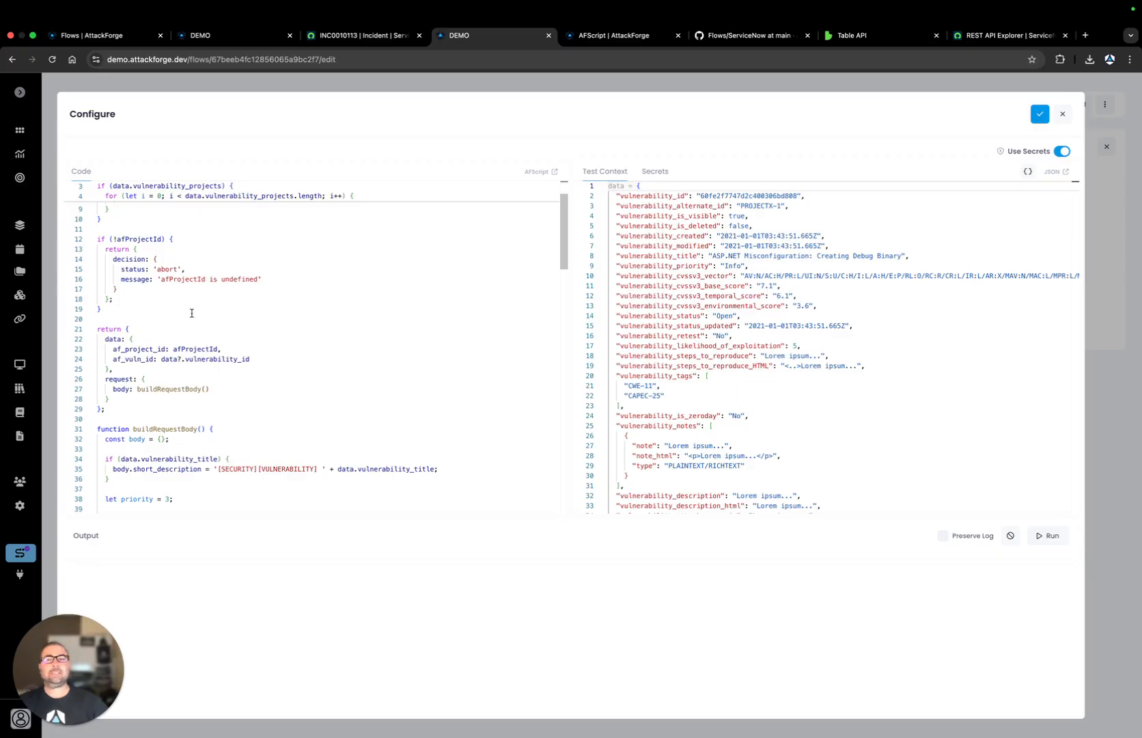
{"action": "scroll", "coordinate": [191, 313], "scroll_direction": "down", "scroll_amount": 2}
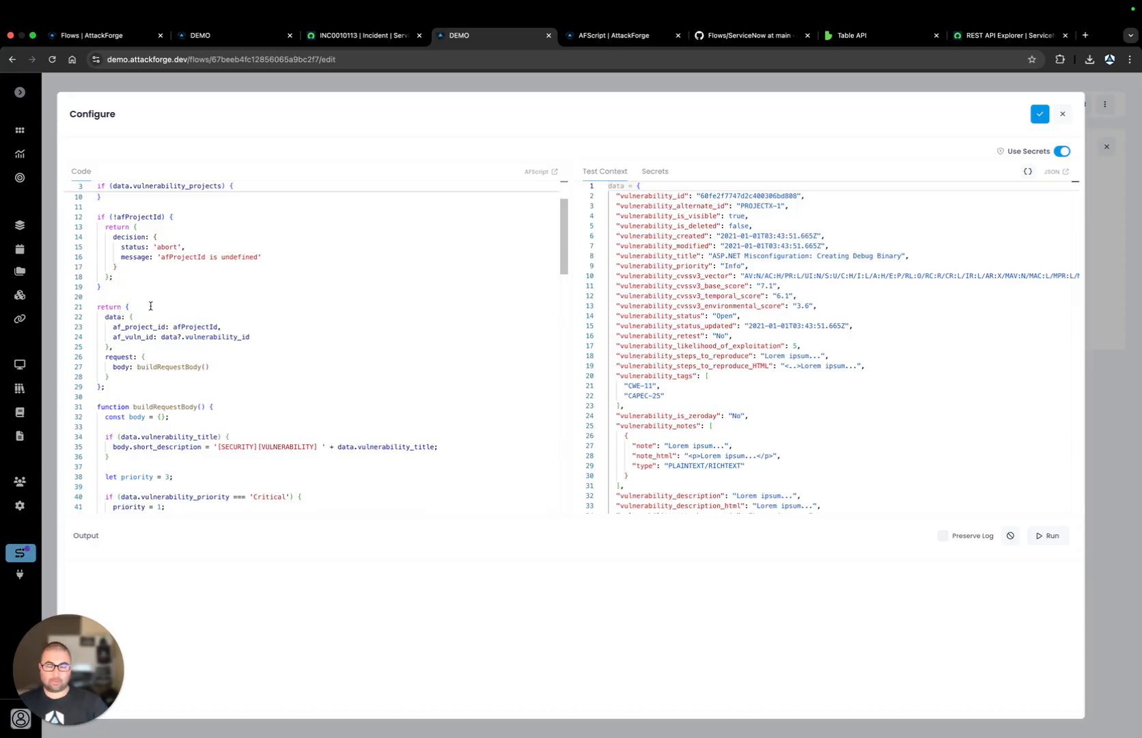
{"action": "double_click", "coordinate": [109, 317]}
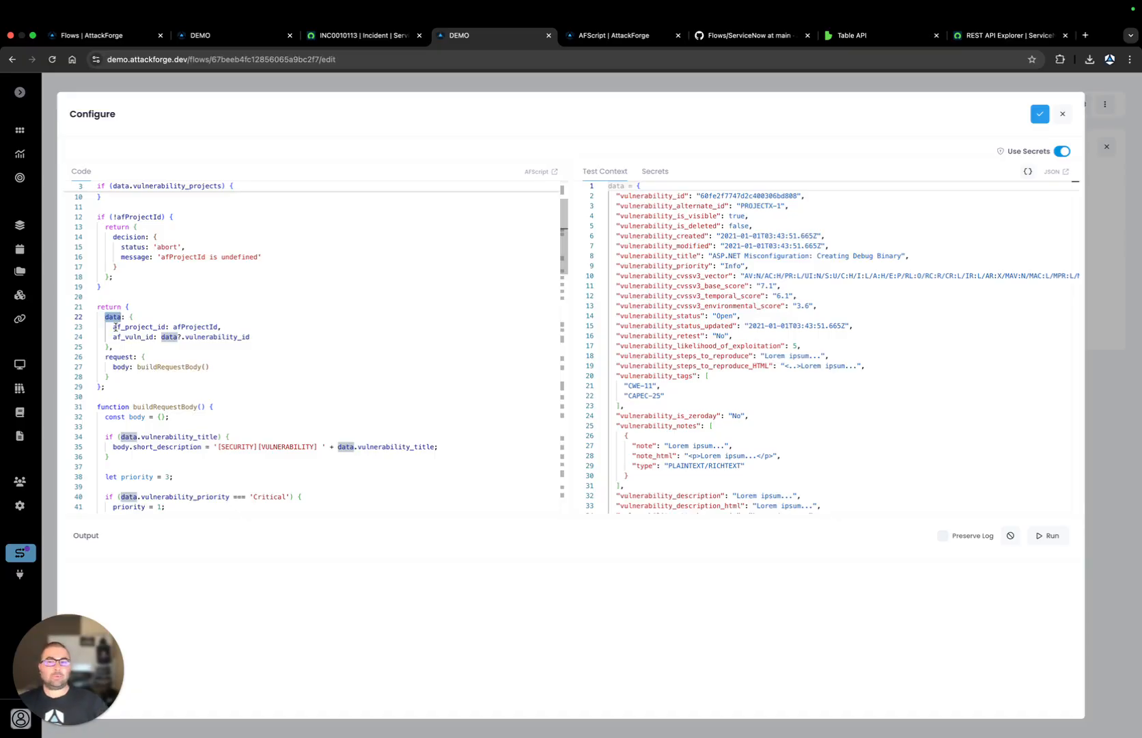
{"action": "double_click", "coordinate": [140, 327]}
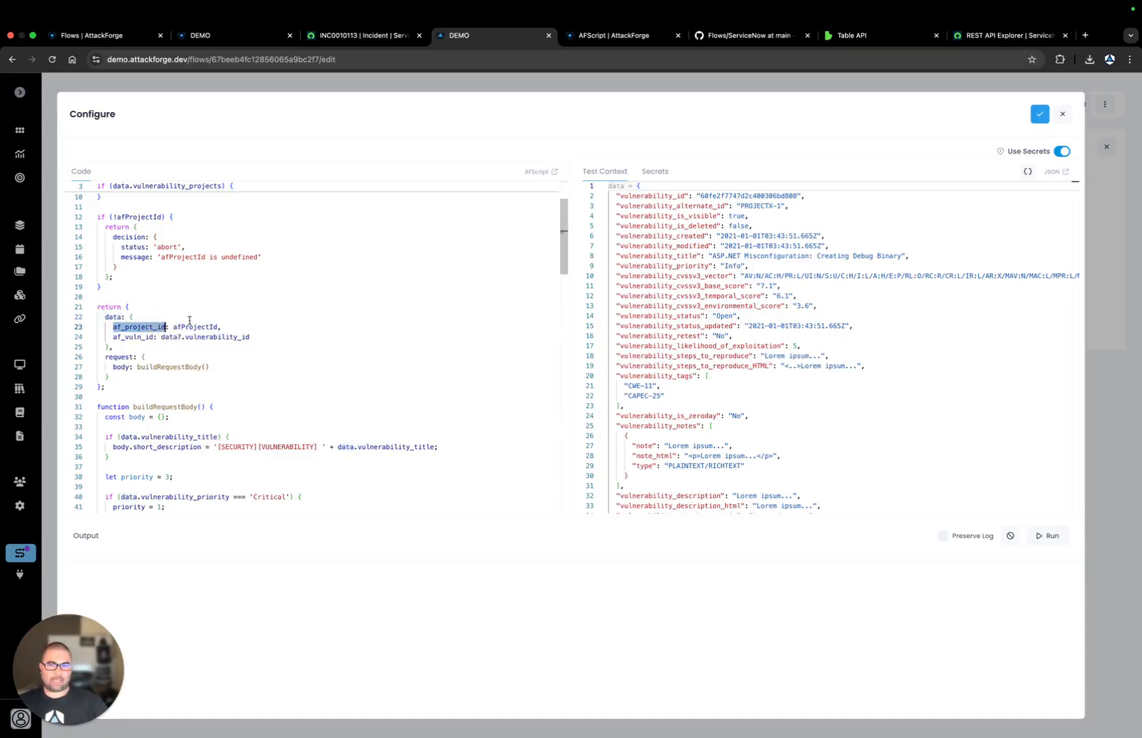
{"action": "left_click_drag", "start_coordinate": [110, 337], "coordinate": [153, 337]}
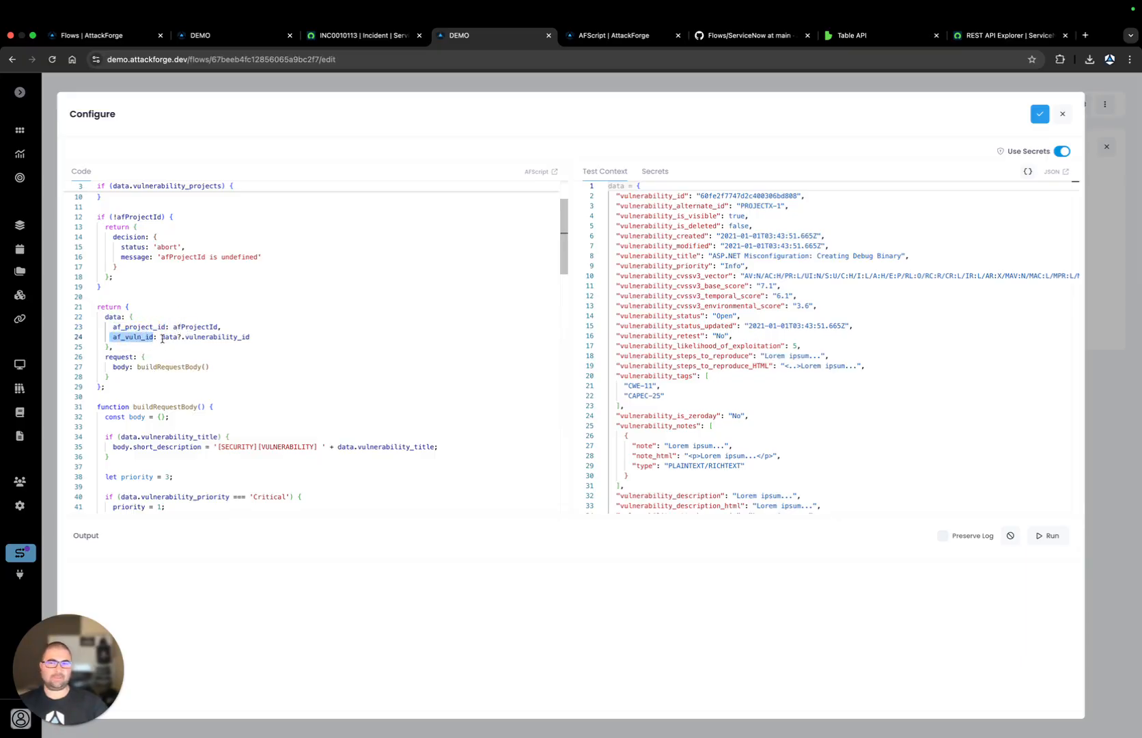
{"action": "left_click_drag", "start_coordinate": [161, 337], "coordinate": [248, 334]}
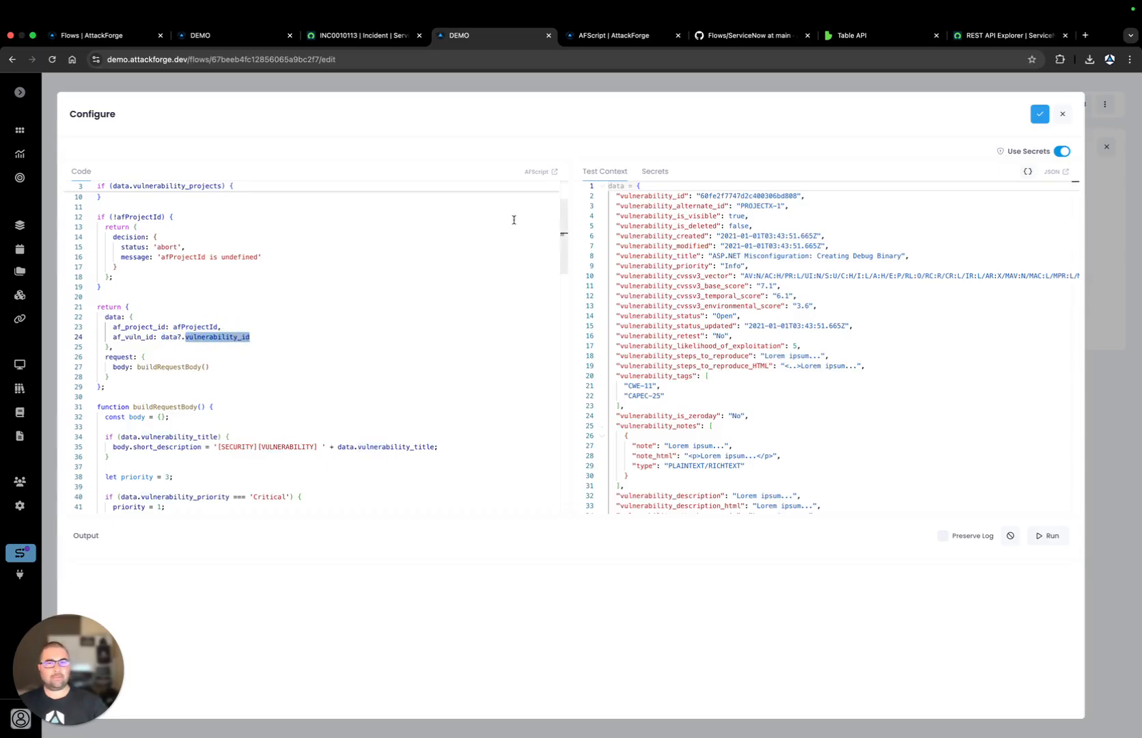
{"action": "left_click_drag", "start_coordinate": [621, 196], "coordinate": [685, 197]}
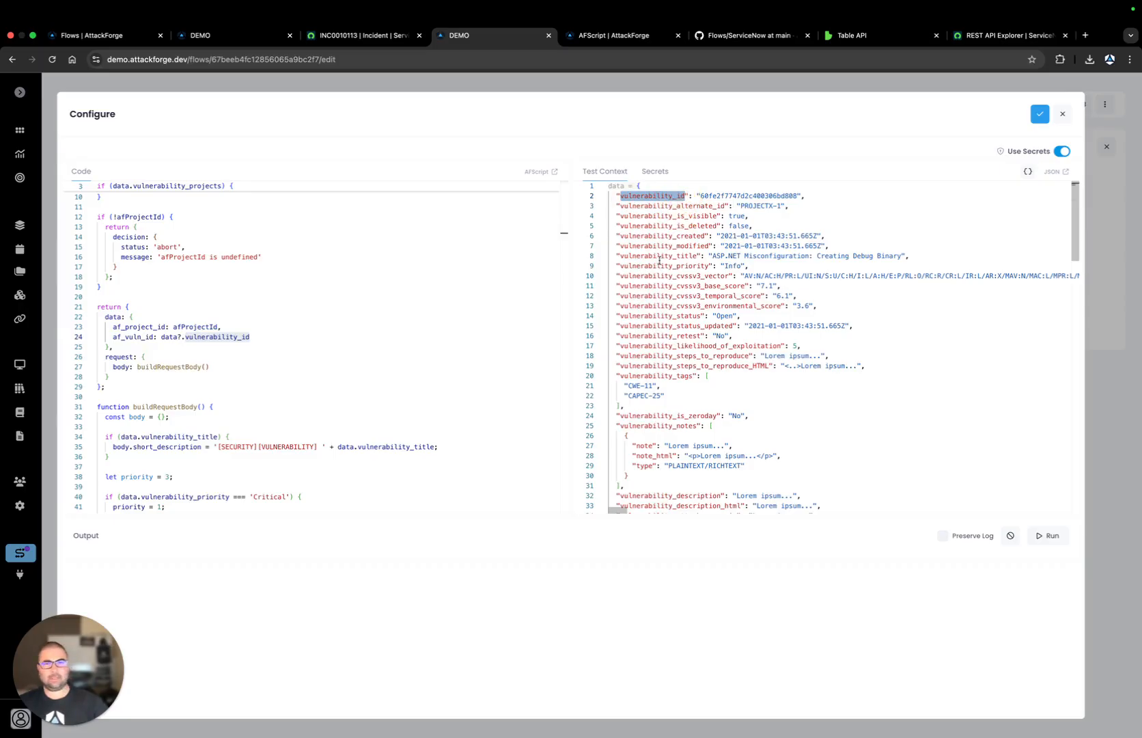
{"action": "left_click", "coordinate": [363, 347]}
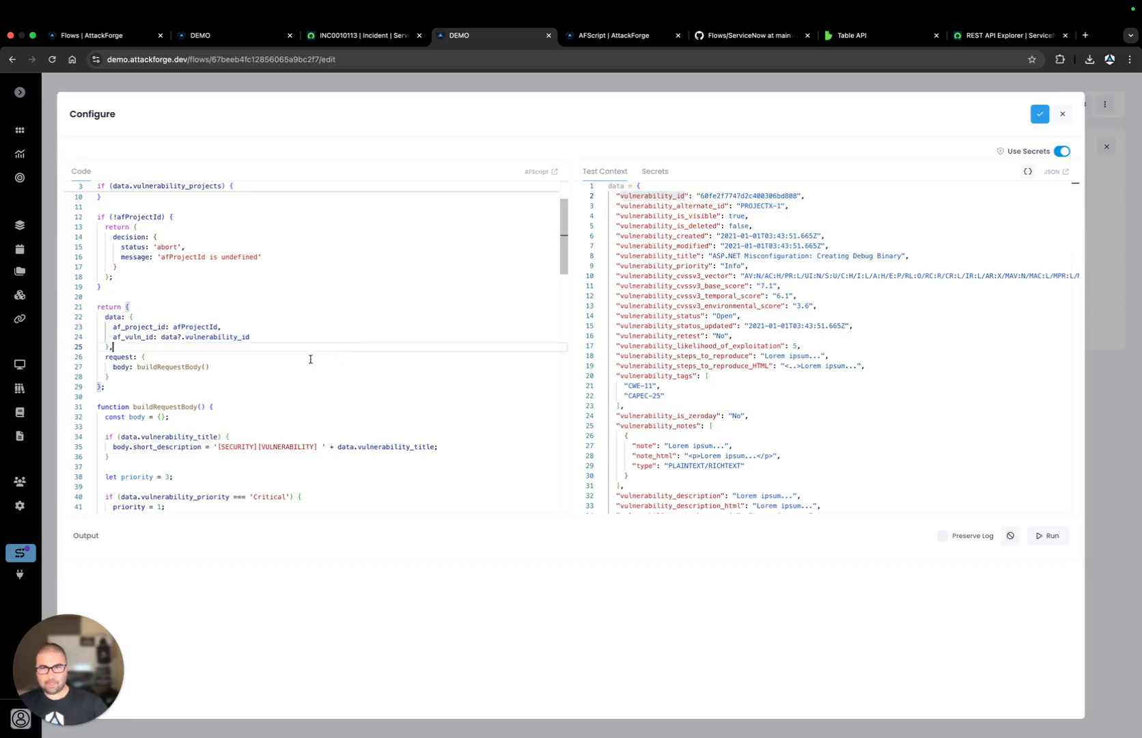
Examine the returned request body and follow its buildRequestBody() call to the start of that function.
{"action": "left_click", "coordinate": [118, 366]}
{"action": "left_click_drag", "start_coordinate": [117, 366], "coordinate": [127, 367]}
{"action": "key", "text": "super+z"}
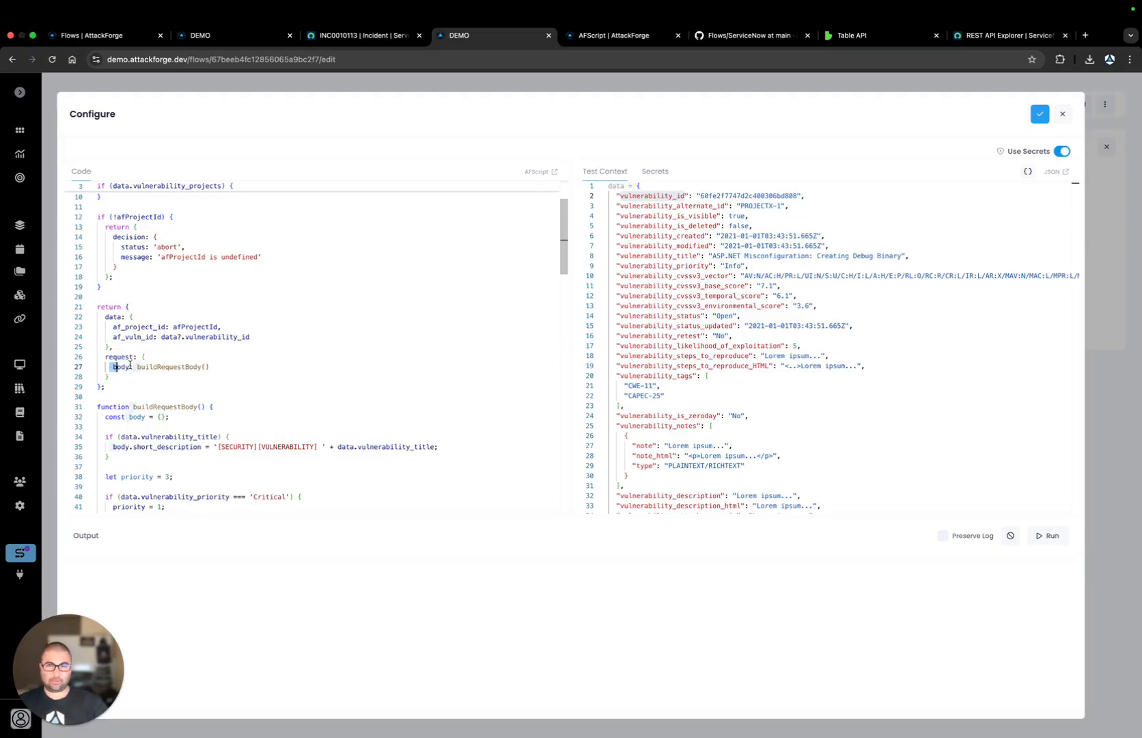
{"action": "left_click", "coordinate": [137, 368]}
{"action": "scroll", "coordinate": [136, 373], "scroll_direction": "down", "scroll_amount": 2}
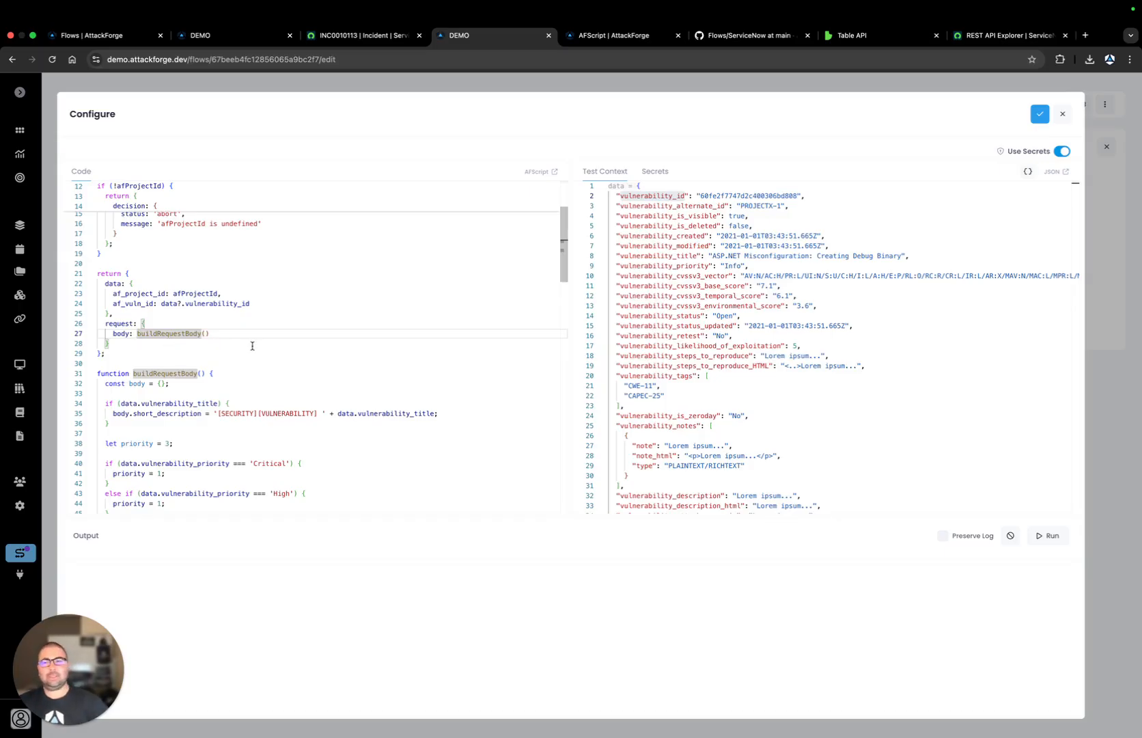
{"action": "scroll", "coordinate": [252, 347], "scroll_direction": "down", "scroll_amount": 5}
{"action": "left_click", "coordinate": [226, 279]}
{"action": "scroll", "coordinate": [226, 279], "scroll_direction": "down", "scroll_amount": 1}
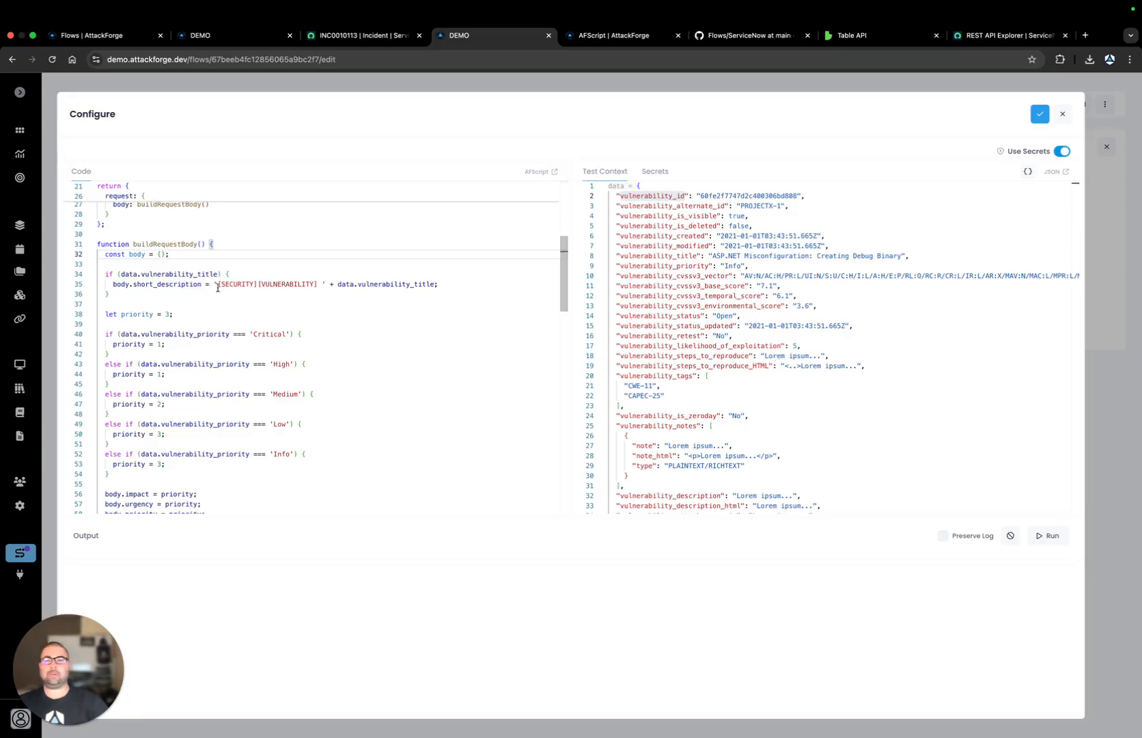
{"action": "scroll", "coordinate": [209, 290], "scroll_direction": "down", "scroll_amount": 2}
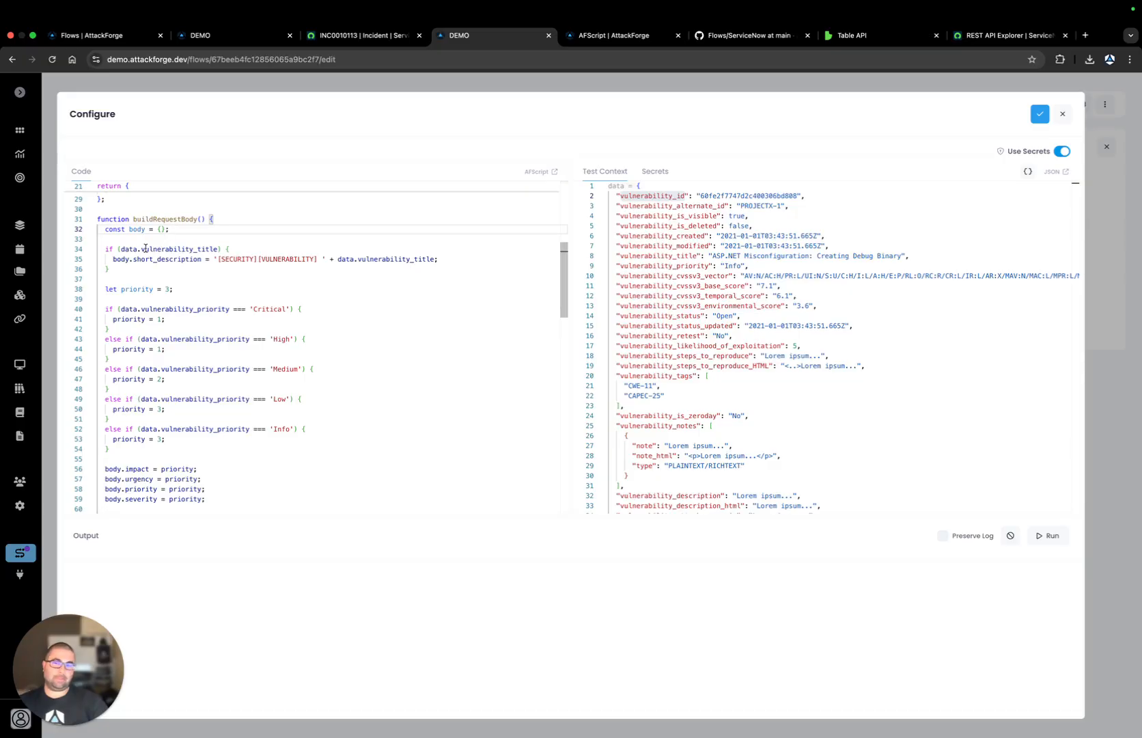
Compare the script's short_description assignment with the ServiceNow incident's short description, and return to the script.
{"action": "left_click_drag", "start_coordinate": [133, 259], "coordinate": [199, 264]}
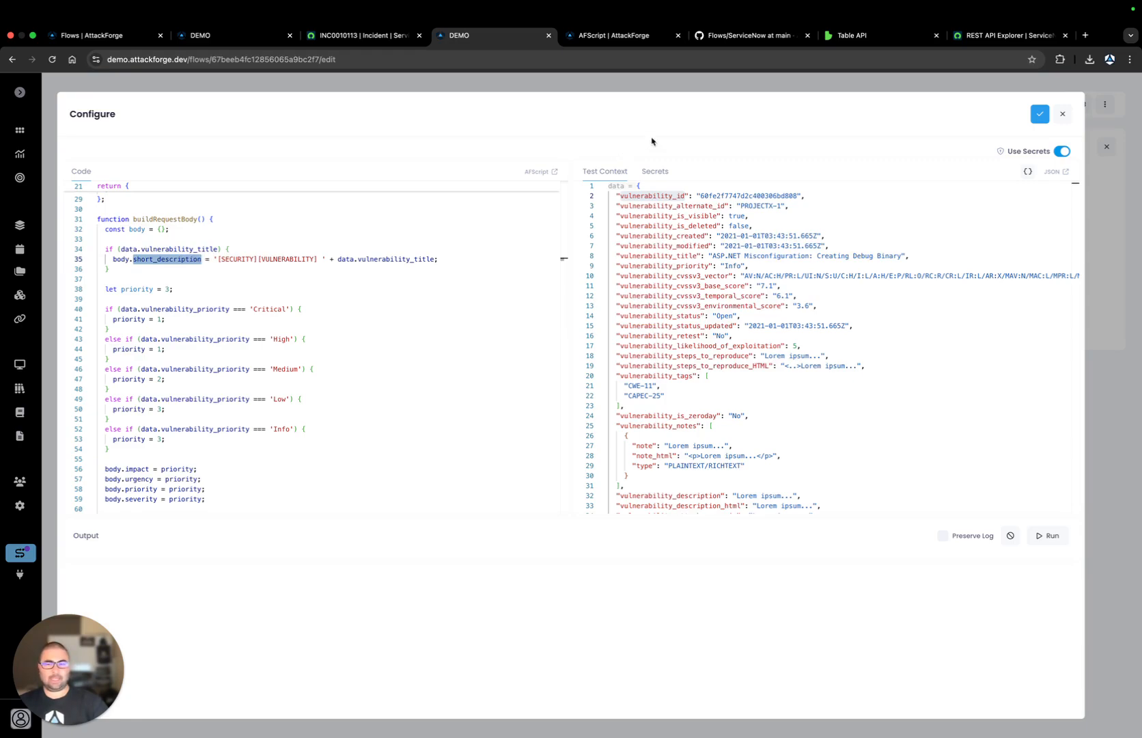
{"action": "left_click", "coordinate": [376, 34]}
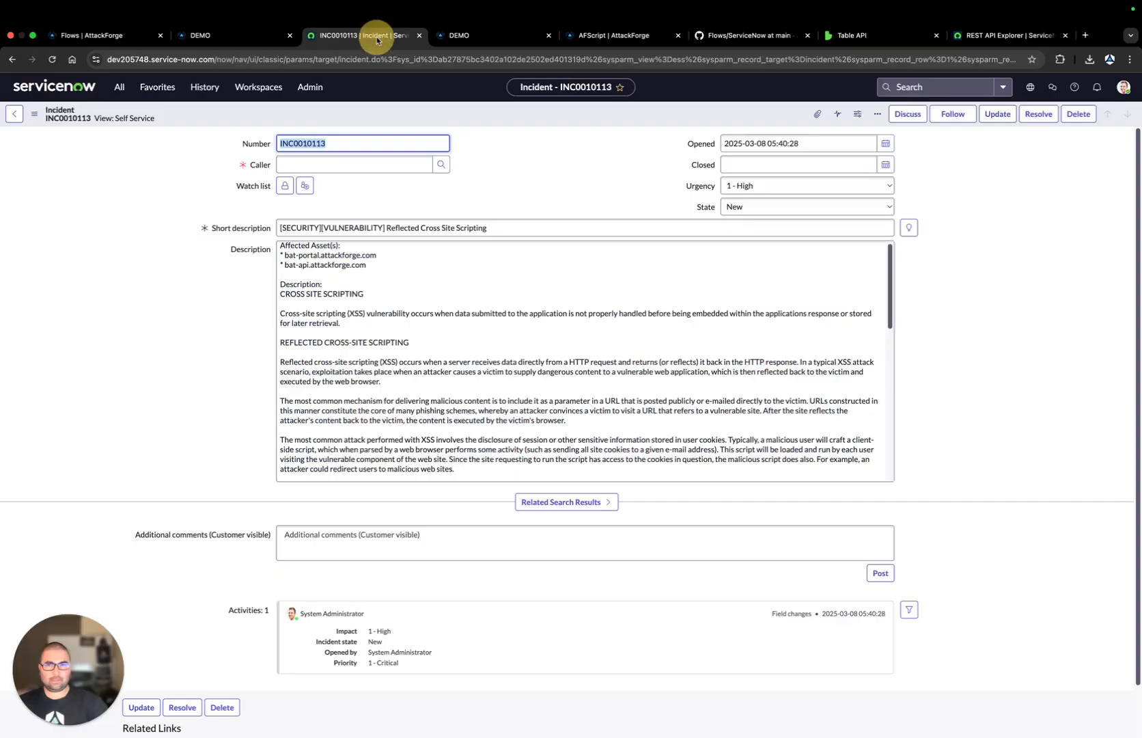
{"action": "left_click_drag", "start_coordinate": [211, 229], "coordinate": [267, 231]}
{"action": "left_click", "coordinate": [267, 231]}
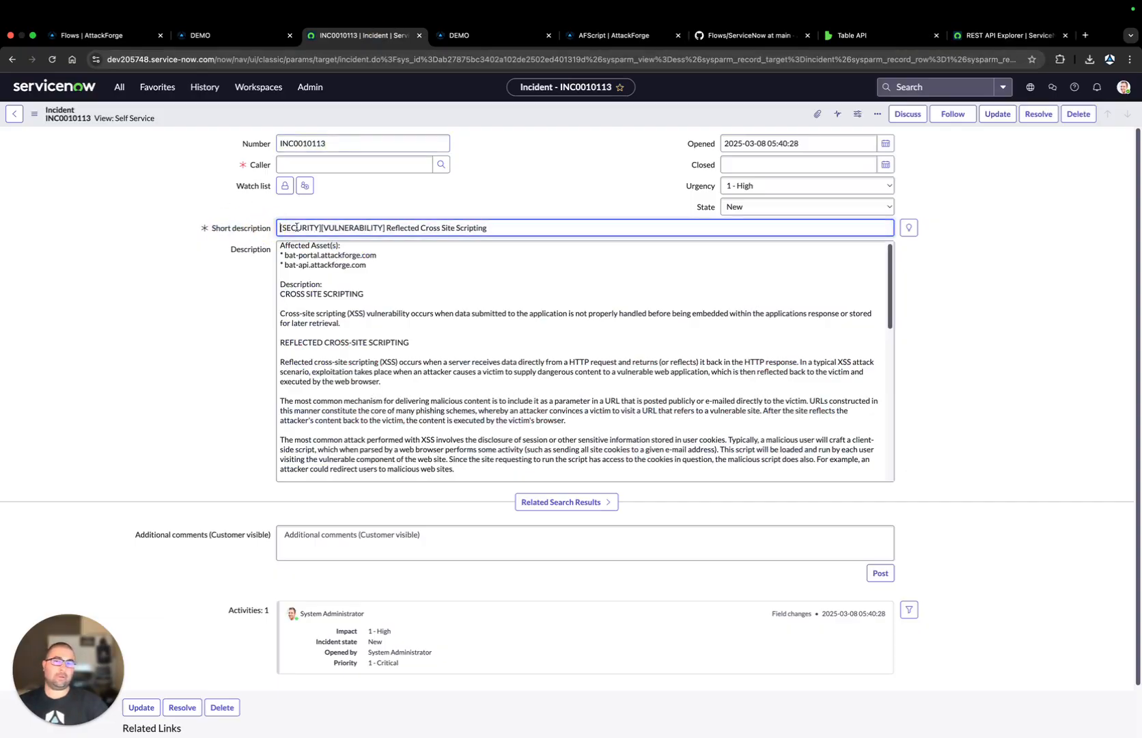
{"action": "left_click_drag", "start_coordinate": [386, 228], "coordinate": [493, 233]}
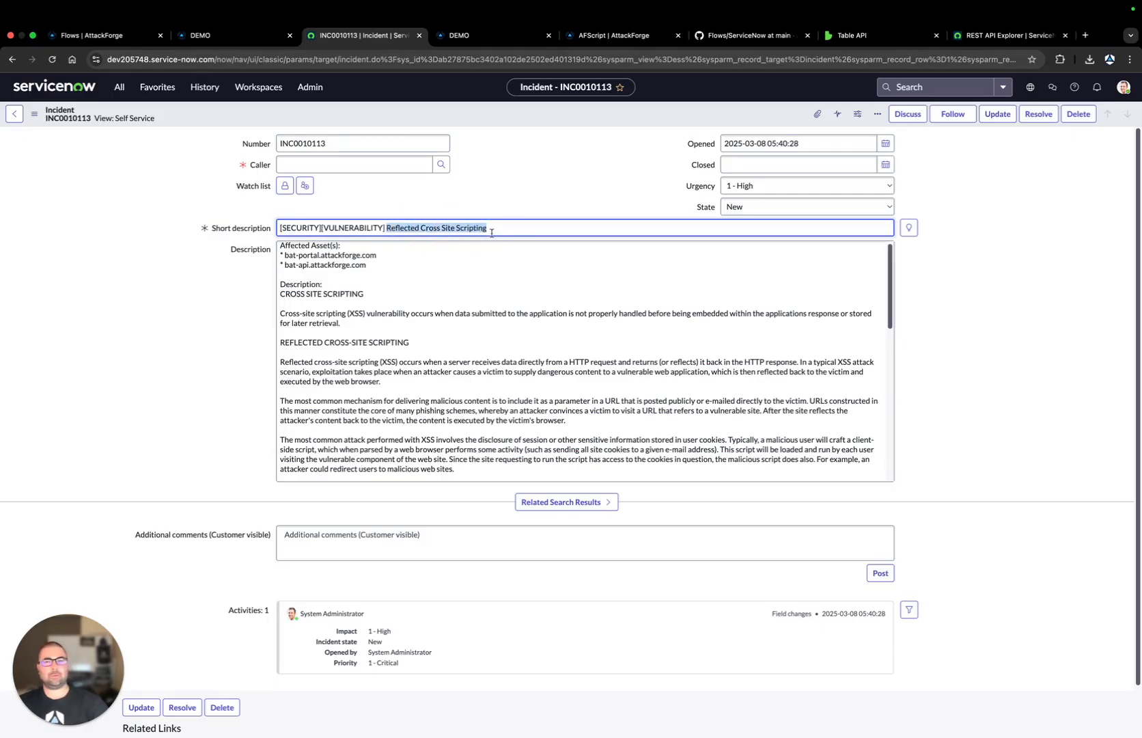
{"action": "left_click", "coordinate": [487, 37]}
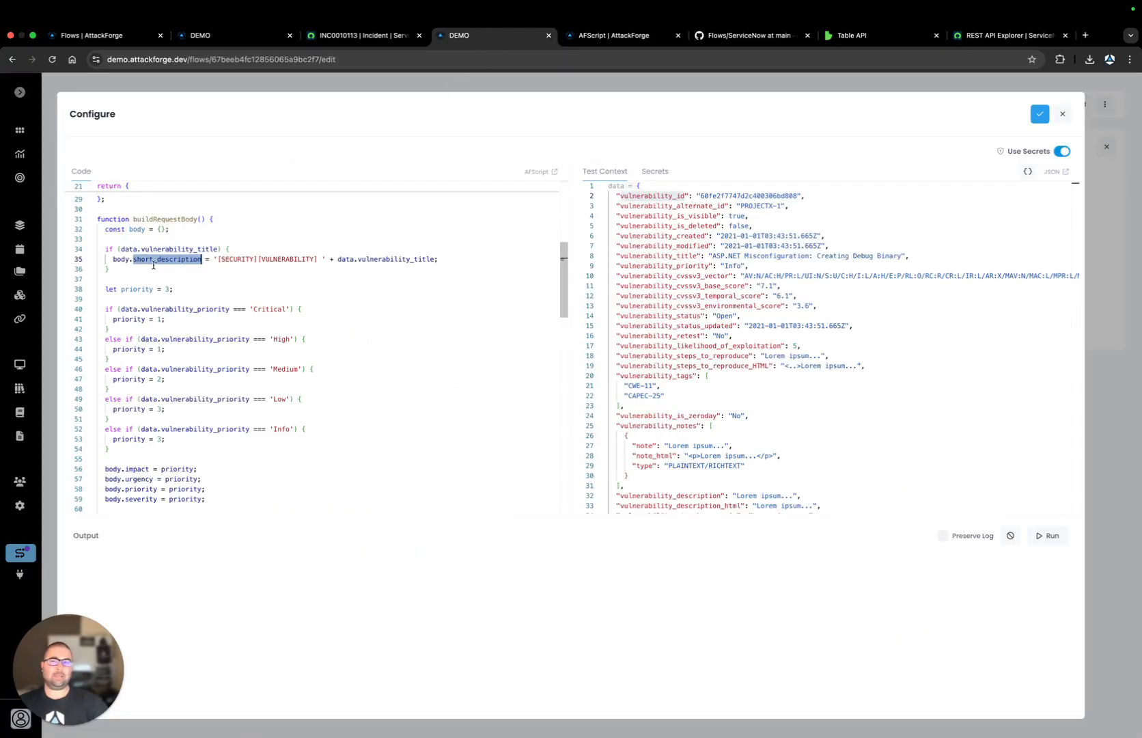
Review the short_description line again and the script's mapping of vulnerability_priority values to ServiceNow priority numbers.
{"action": "scroll", "coordinate": [153, 265], "scroll_direction": "down", "scroll_amount": 1}
{"action": "left_click", "coordinate": [133, 225]}
{"action": "left_click_drag", "start_coordinate": [134, 225], "coordinate": [201, 226]}
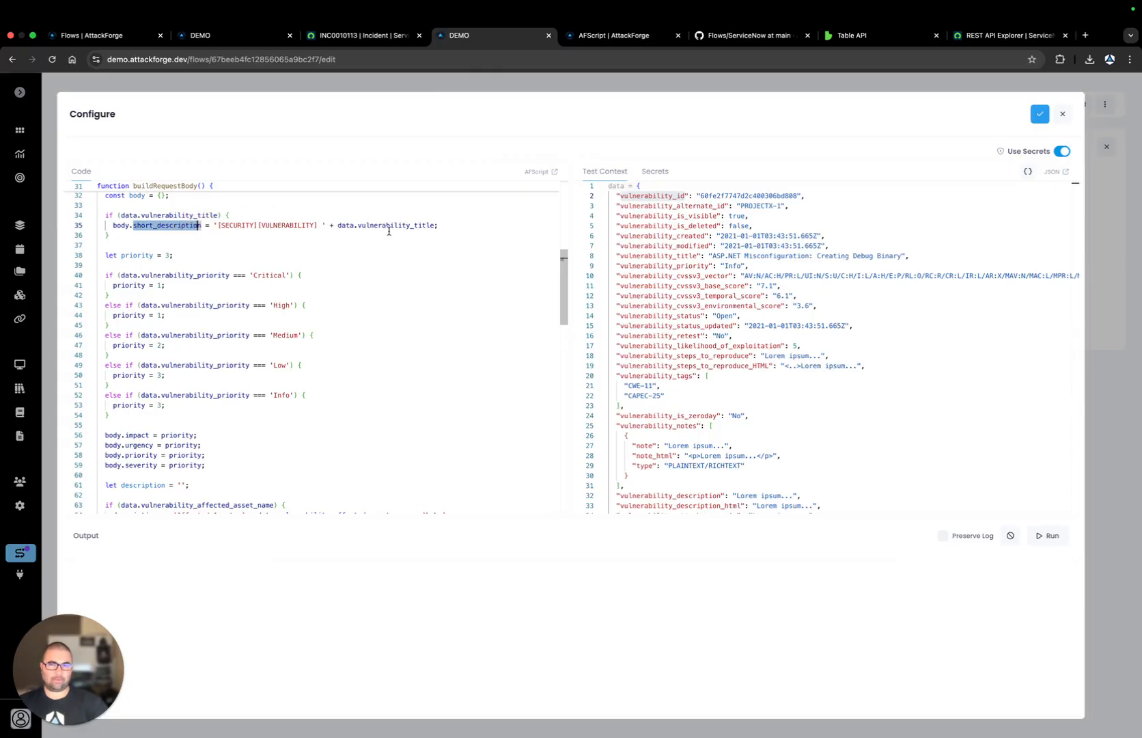
{"action": "left_click", "coordinate": [324, 246]}
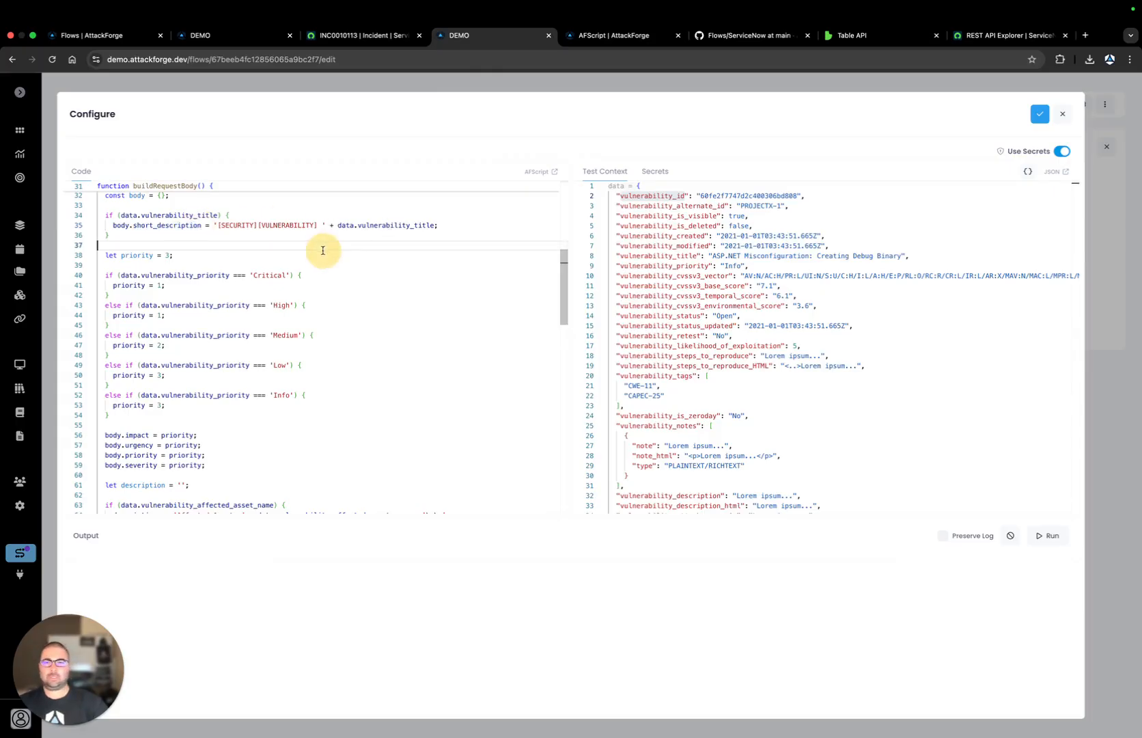
{"action": "left_click", "coordinate": [249, 256]}
{"action": "scroll", "coordinate": [213, 274], "scroll_direction": "down", "scroll_amount": 1}
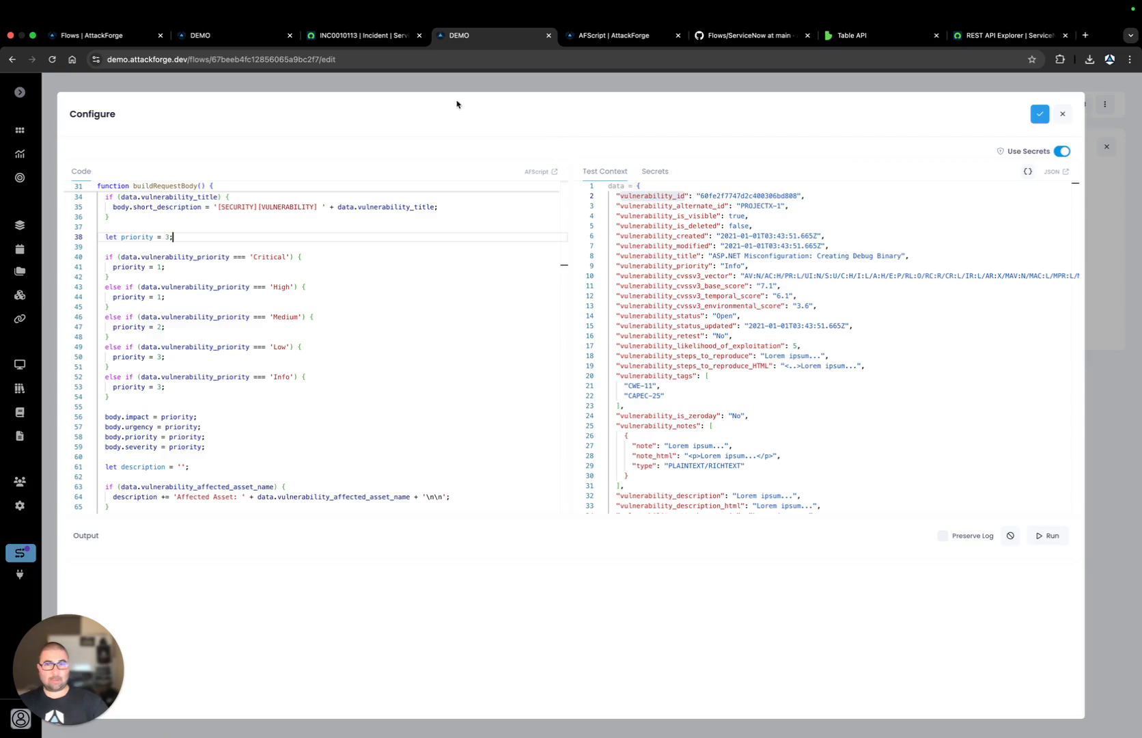
Switch to the ServiceNow incident and inspect the available State and Urgency options without changing them.
{"action": "left_click", "coordinate": [366, 34]}
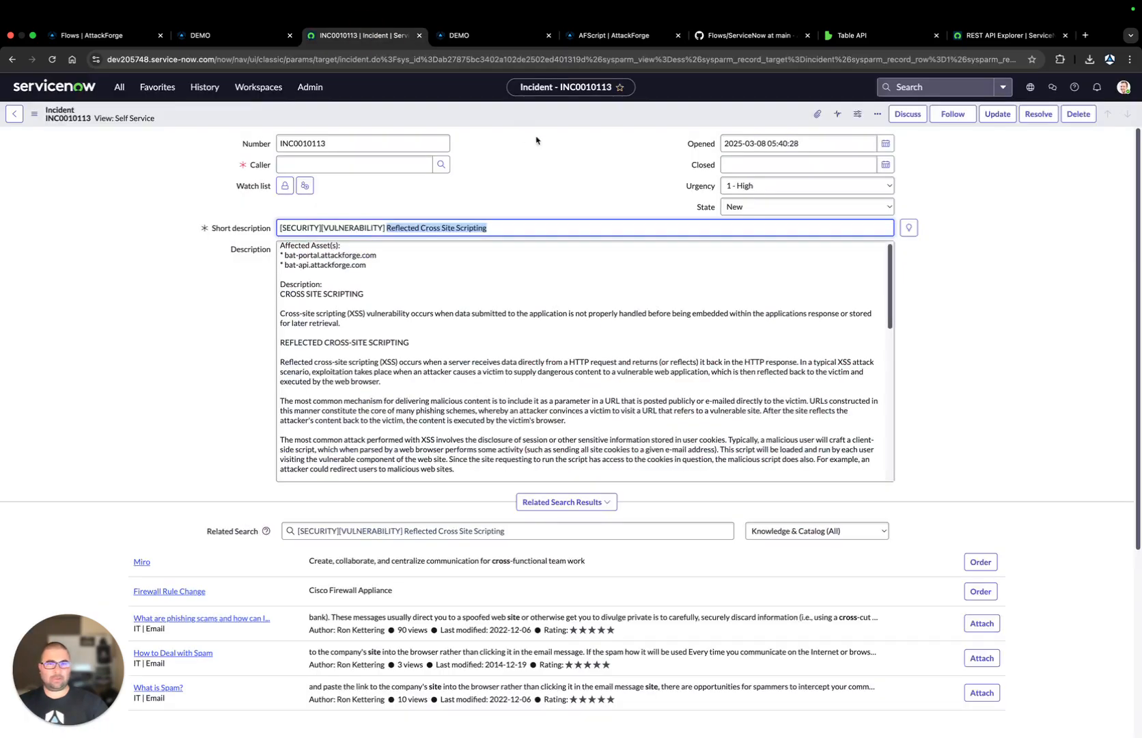
{"action": "left_click", "coordinate": [883, 202]}
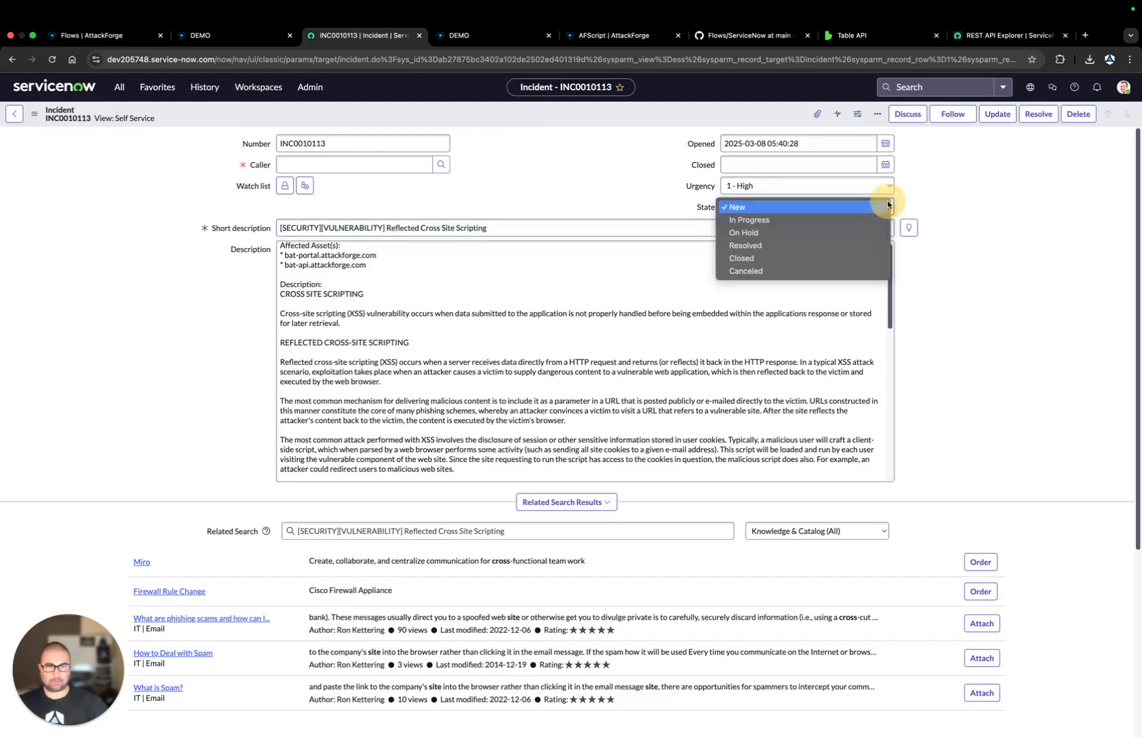
{"action": "left_click", "coordinate": [966, 197]}
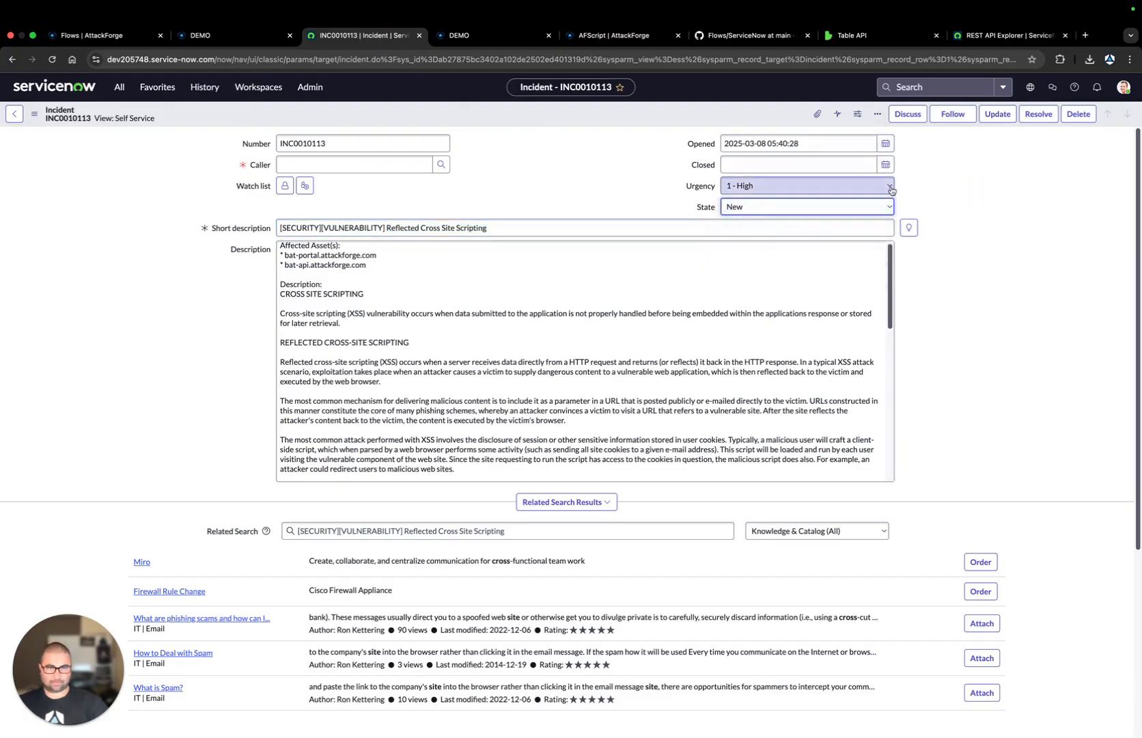
{"action": "left_click", "coordinate": [889, 188]}
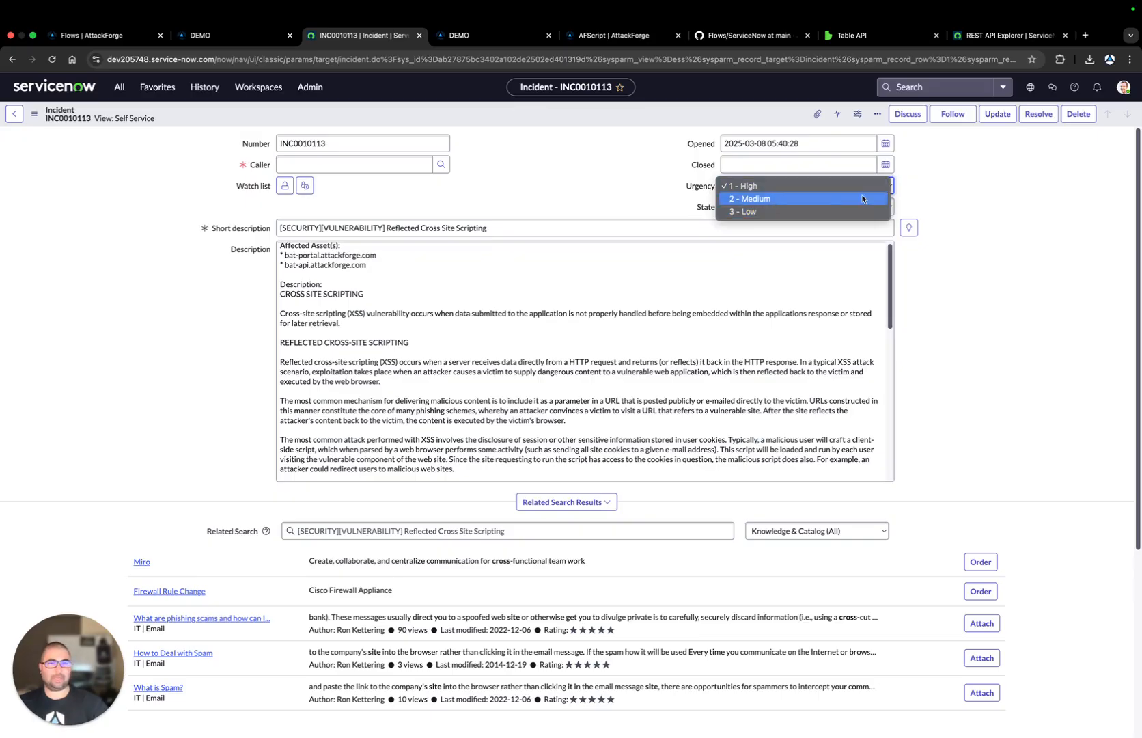
{"action": "left_click", "coordinate": [964, 195]}
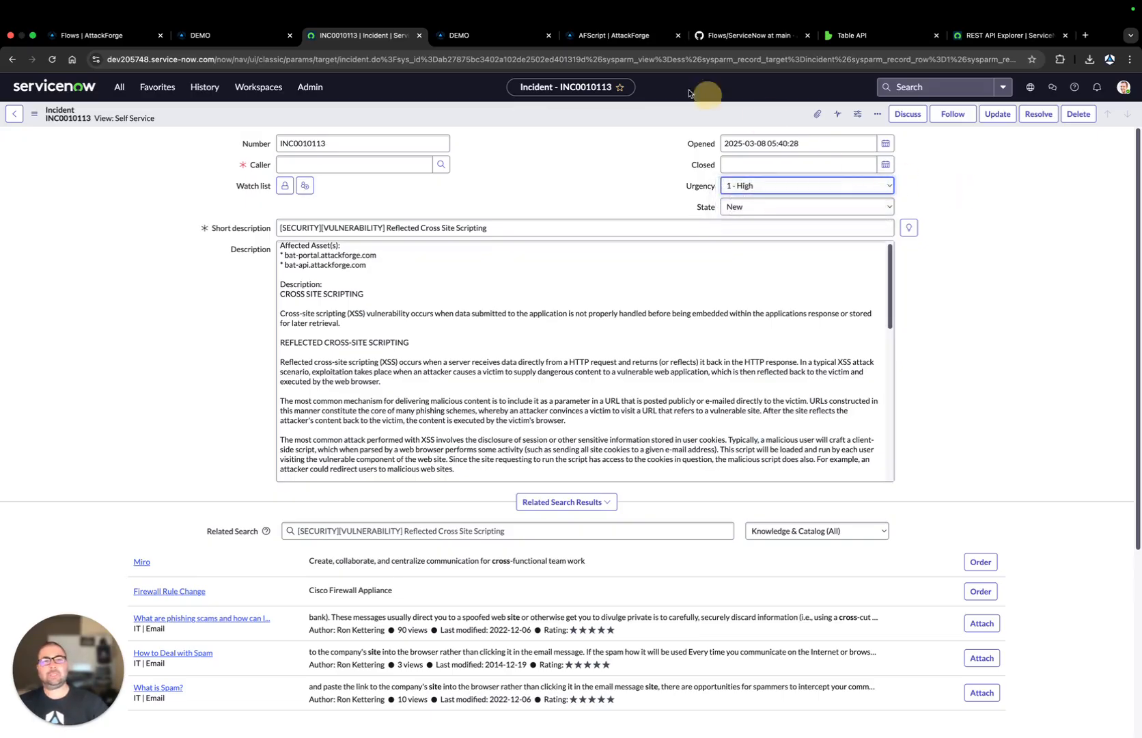
Return to the request script and examine the impact, urgency, priority and severity assignments and the start of the description-building code.
{"action": "left_click", "coordinate": [501, 38]}
{"action": "scroll", "coordinate": [309, 277], "scroll_direction": "down", "scroll_amount": 3}
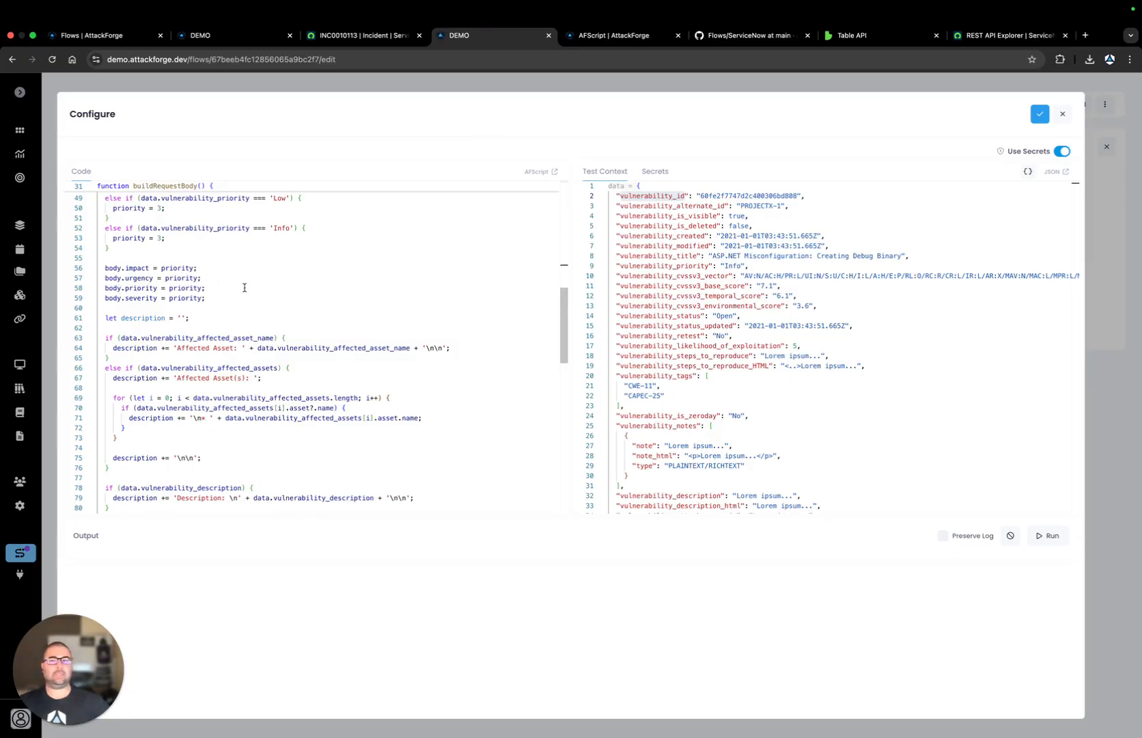
{"action": "scroll", "coordinate": [244, 287], "scroll_direction": "down", "scroll_amount": 2}
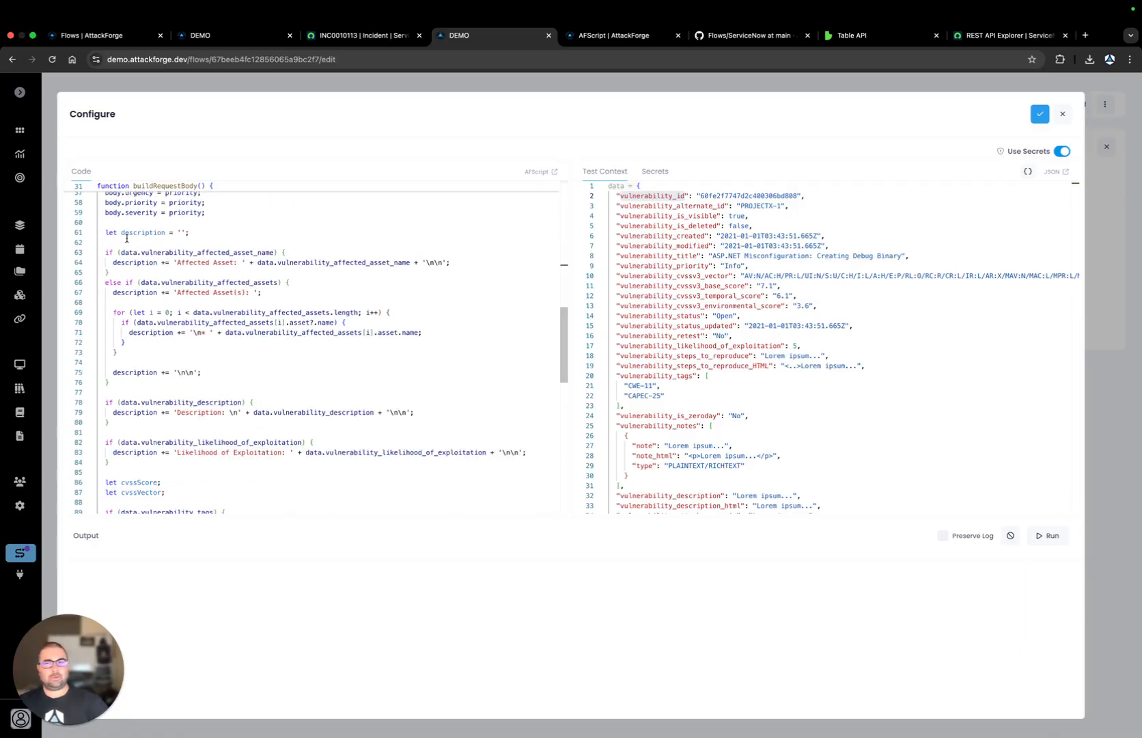
Read the ServiceNow incident's description from the affected assets through to the tags, and return to the script's description code.
{"action": "left_click", "coordinate": [387, 36]}
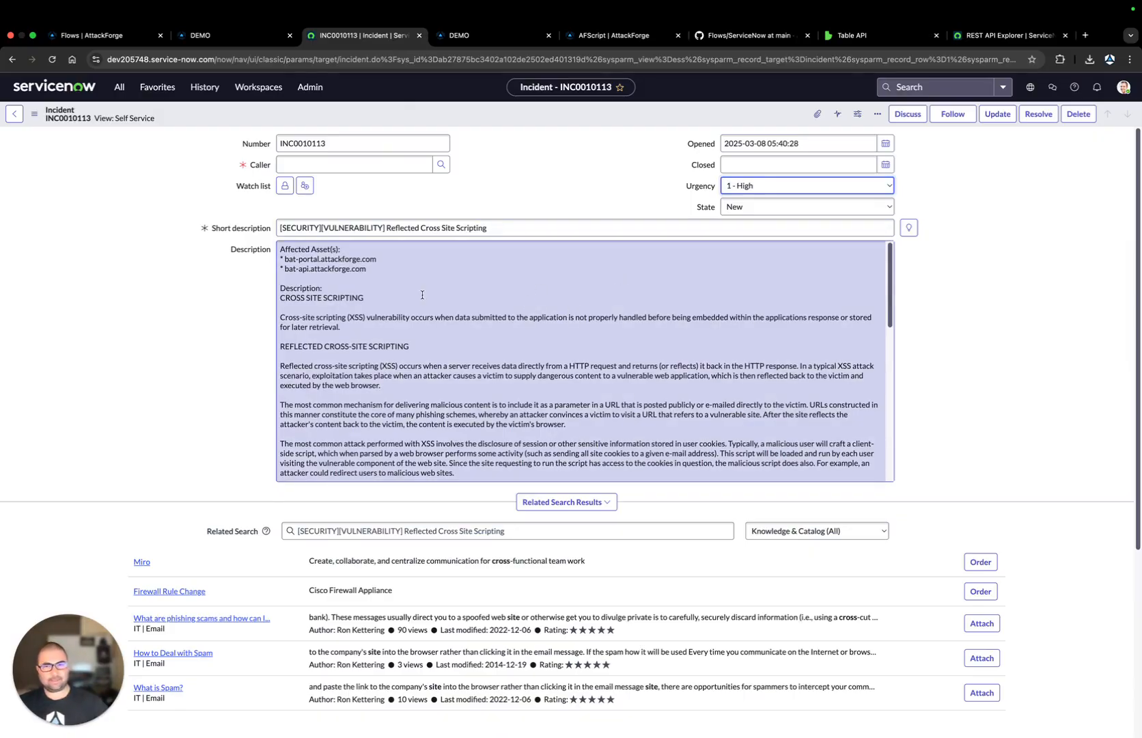
{"action": "scroll", "coordinate": [401, 295], "scroll_direction": "down", "scroll_amount": 1}
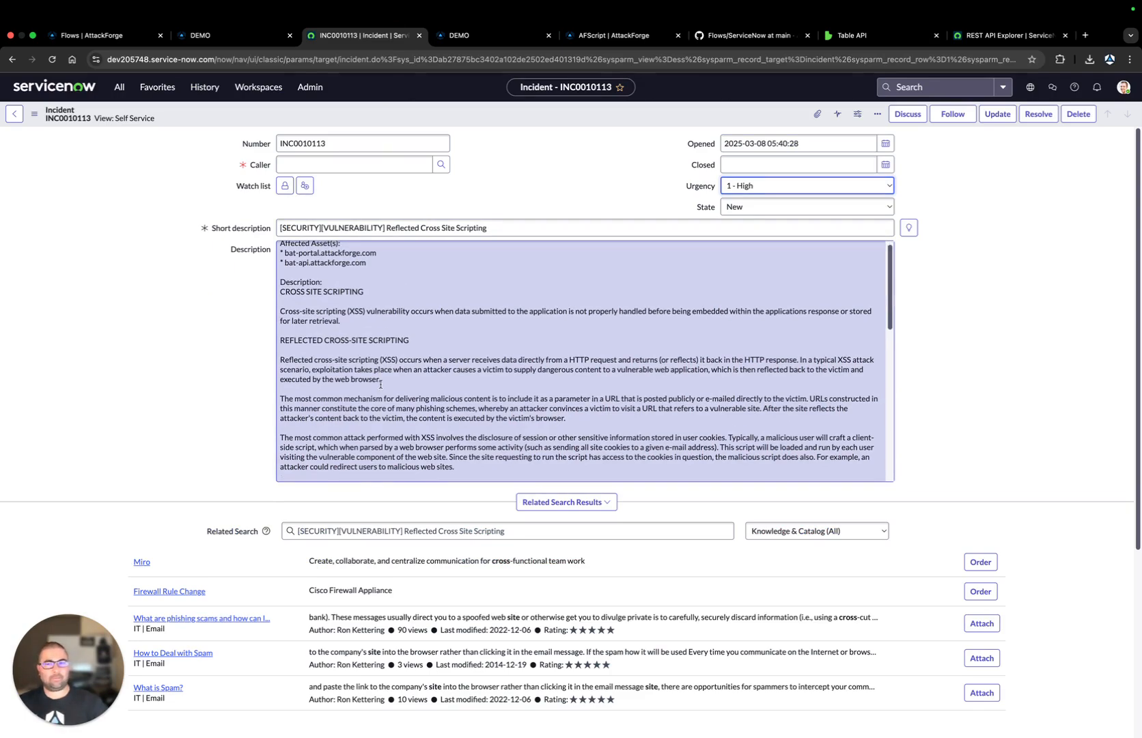
{"action": "scroll", "coordinate": [380, 381], "scroll_direction": "down", "scroll_amount": 8}
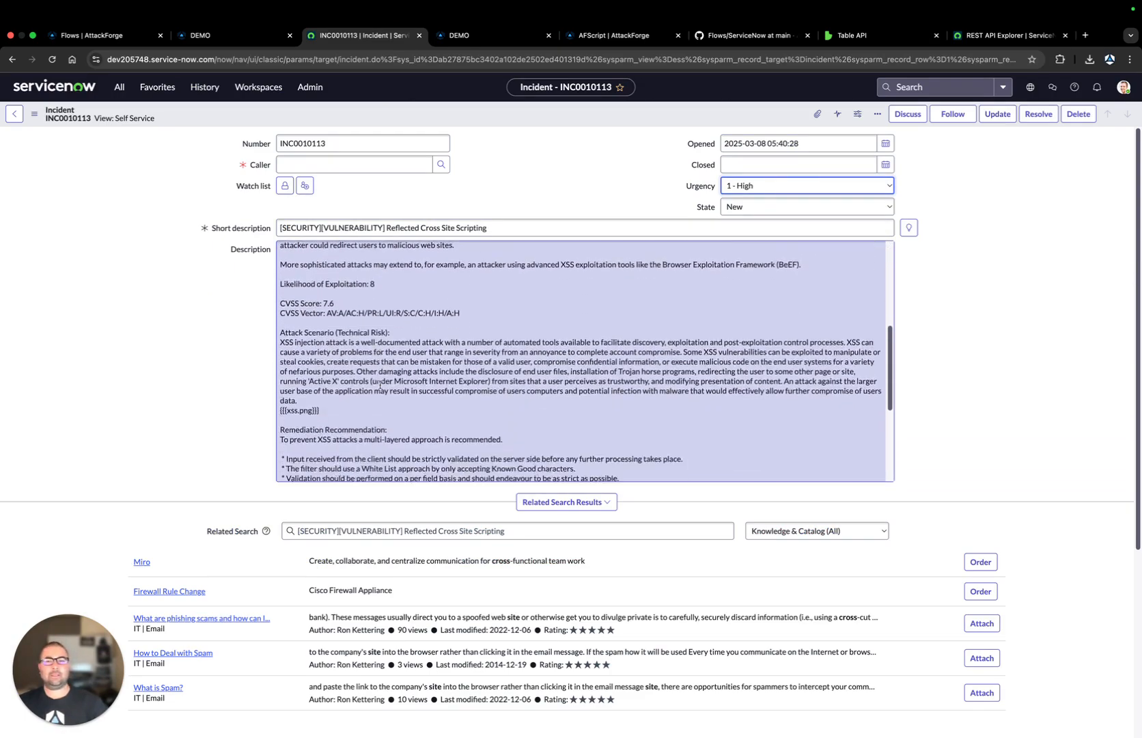
{"action": "scroll", "coordinate": [380, 384], "scroll_direction": "down", "scroll_amount": 2}
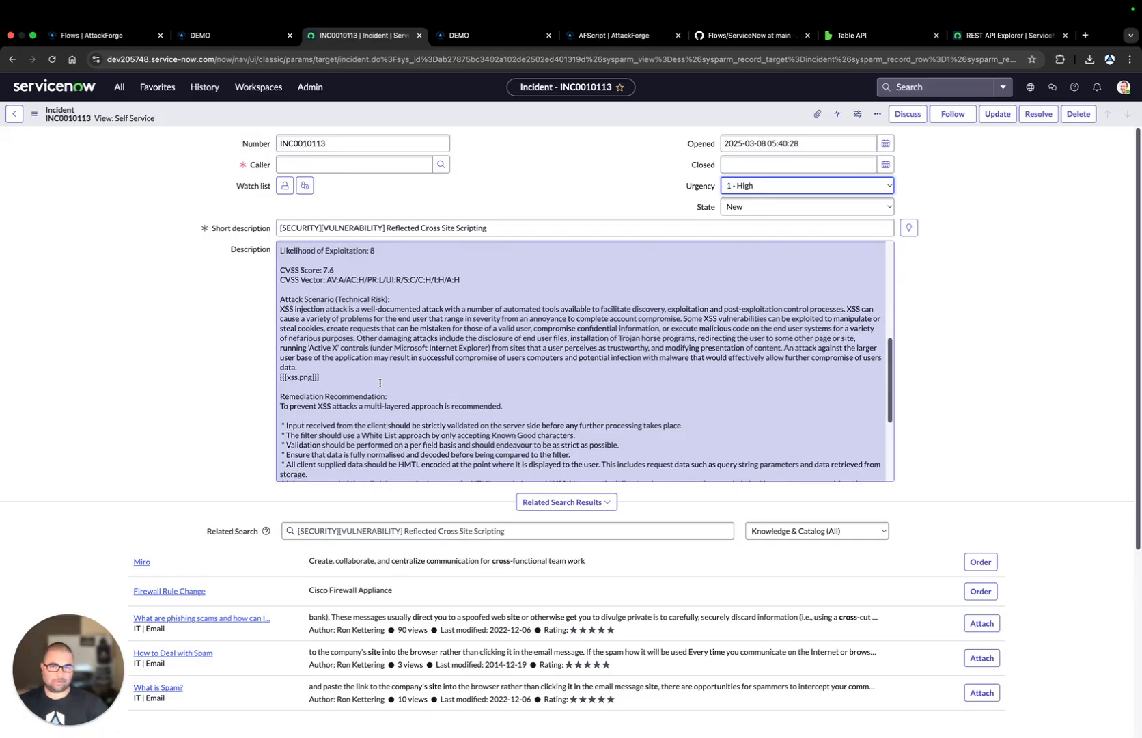
{"action": "scroll", "coordinate": [380, 383], "scroll_direction": "down", "scroll_amount": 1}
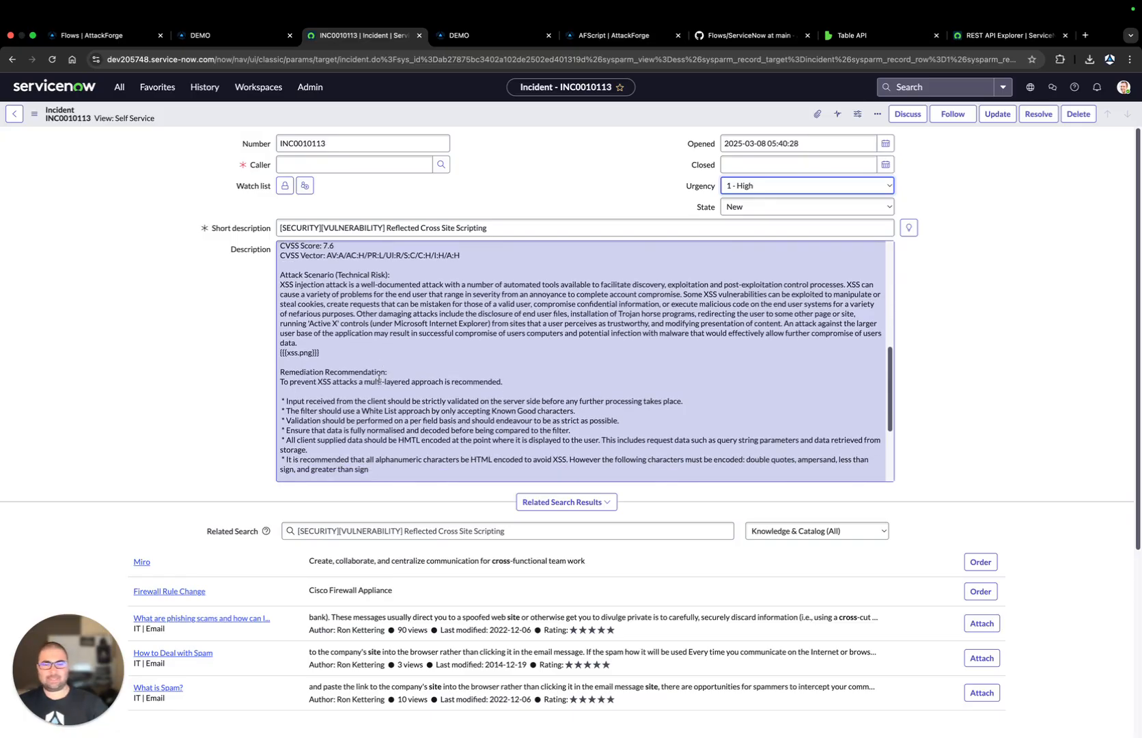
{"action": "scroll", "coordinate": [379, 379], "scroll_direction": "down", "scroll_amount": 3}
{"action": "scroll", "coordinate": [379, 379], "scroll_direction": "down", "scroll_amount": 3}
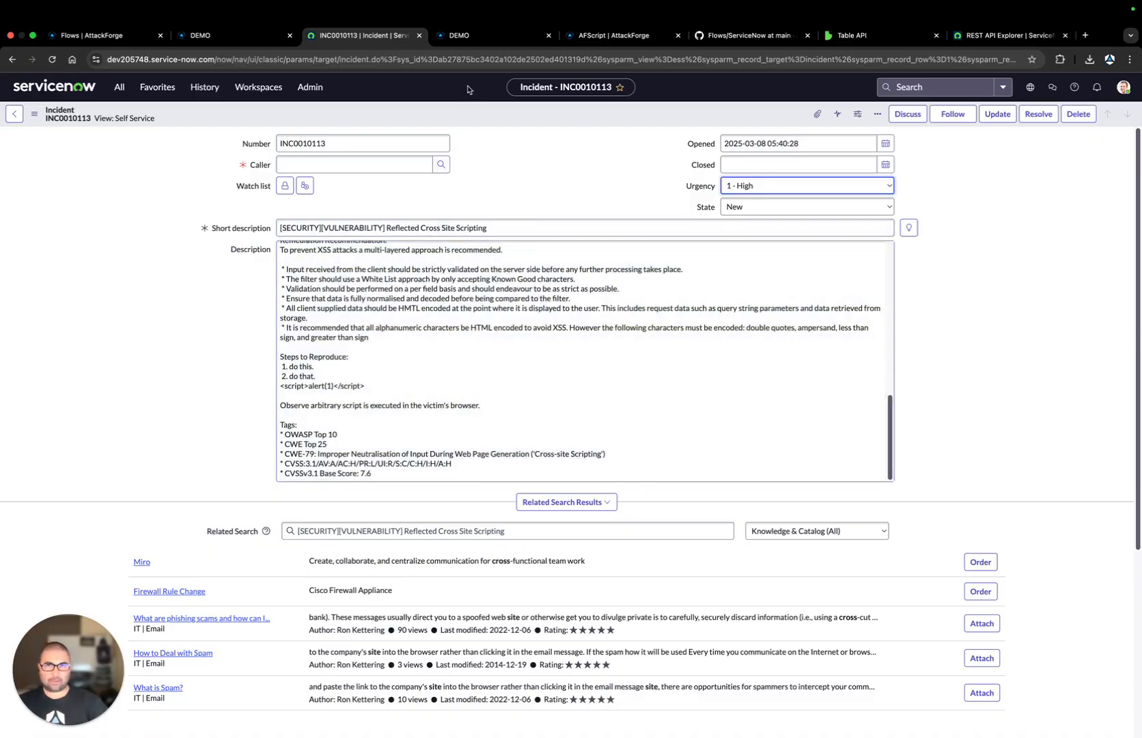
{"action": "left_click", "coordinate": [470, 38]}
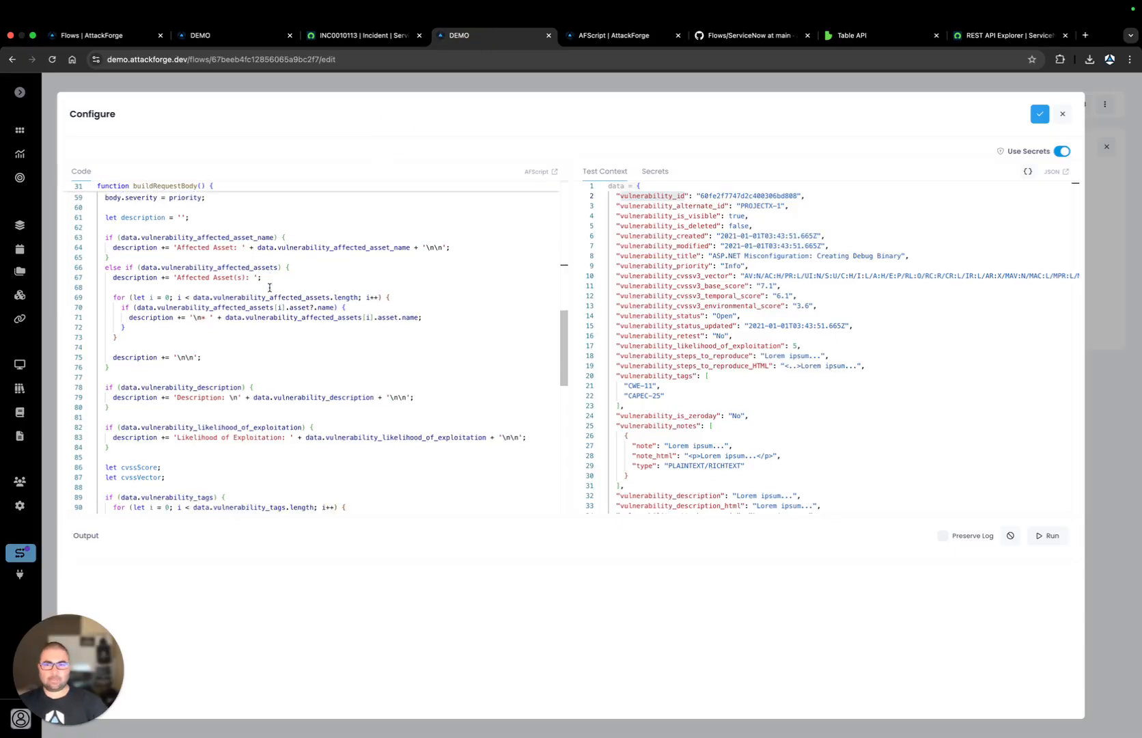
Read the request script's description-building code from the affected assets through CVSS, remediation, notes and tags to the body.description assignment.
{"action": "scroll", "coordinate": [270, 288], "scroll_direction": "down", "scroll_amount": 2}
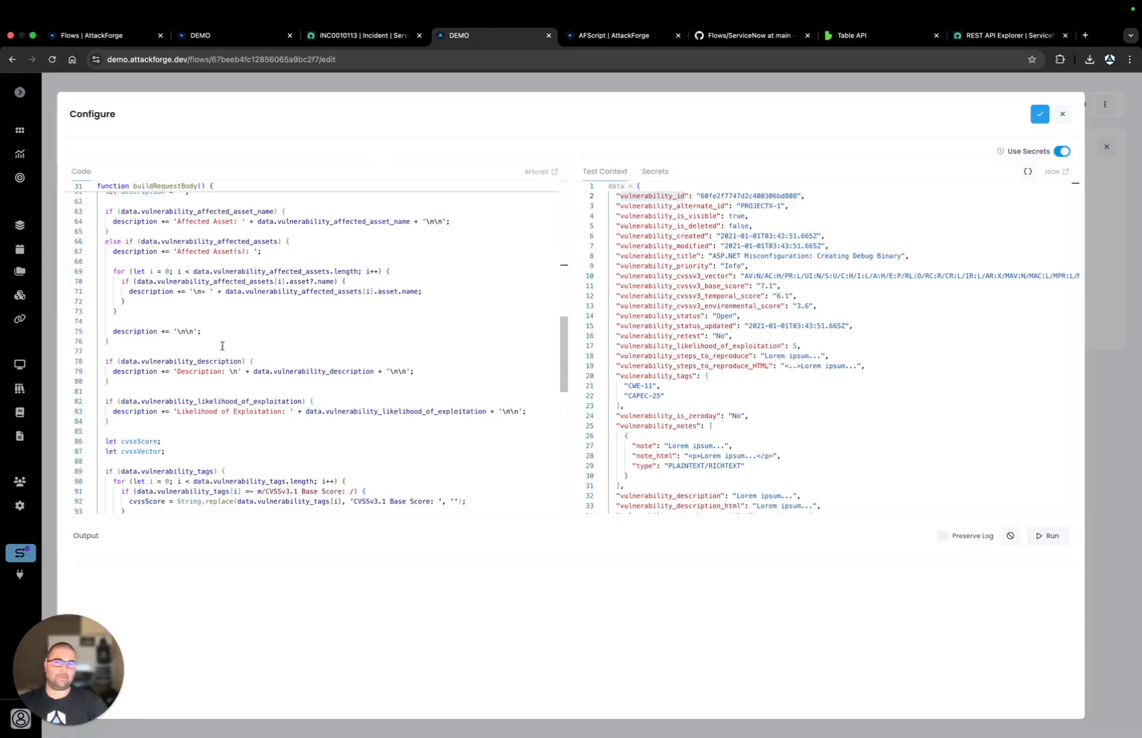
{"action": "scroll", "coordinate": [220, 348], "scroll_direction": "down", "scroll_amount": 5}
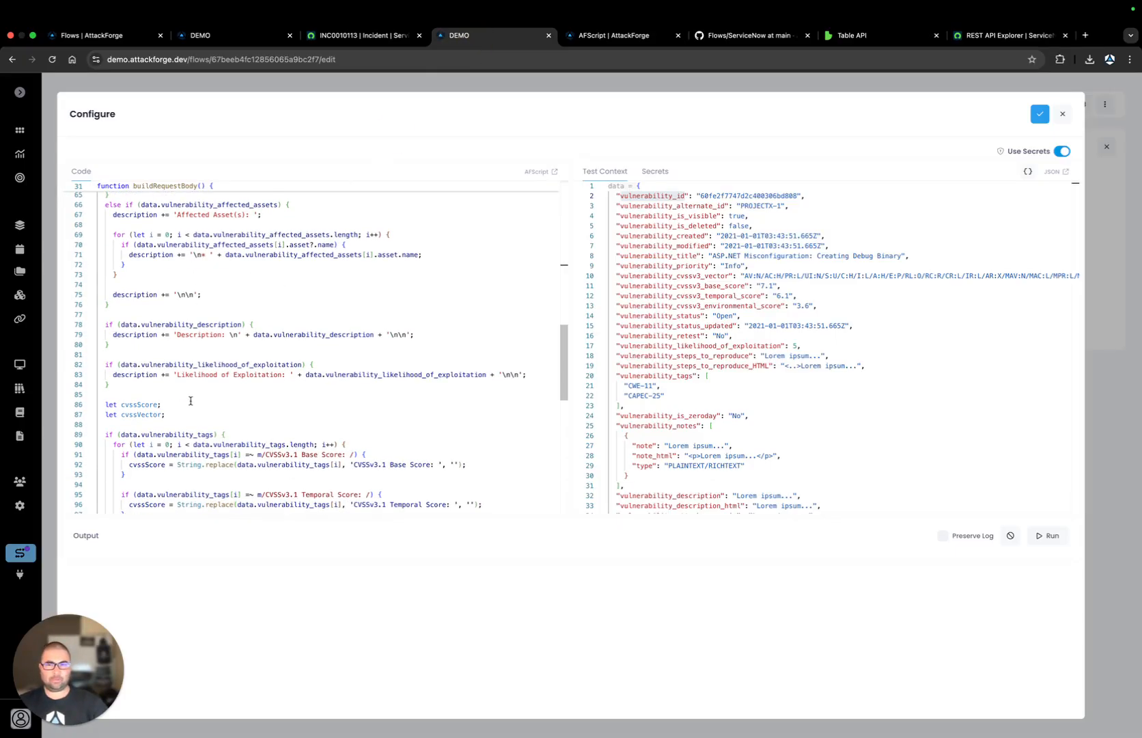
{"action": "scroll", "coordinate": [190, 403], "scroll_direction": "down", "scroll_amount": 6}
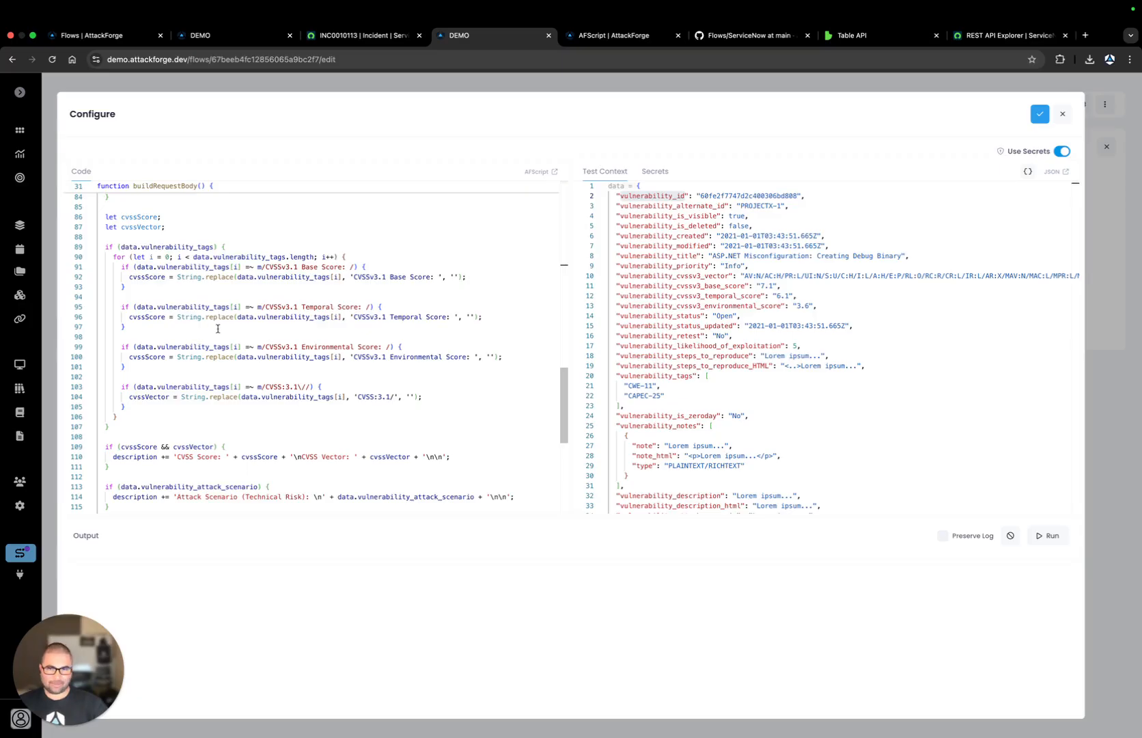
{"action": "scroll", "coordinate": [218, 331], "scroll_direction": "down", "scroll_amount": 5}
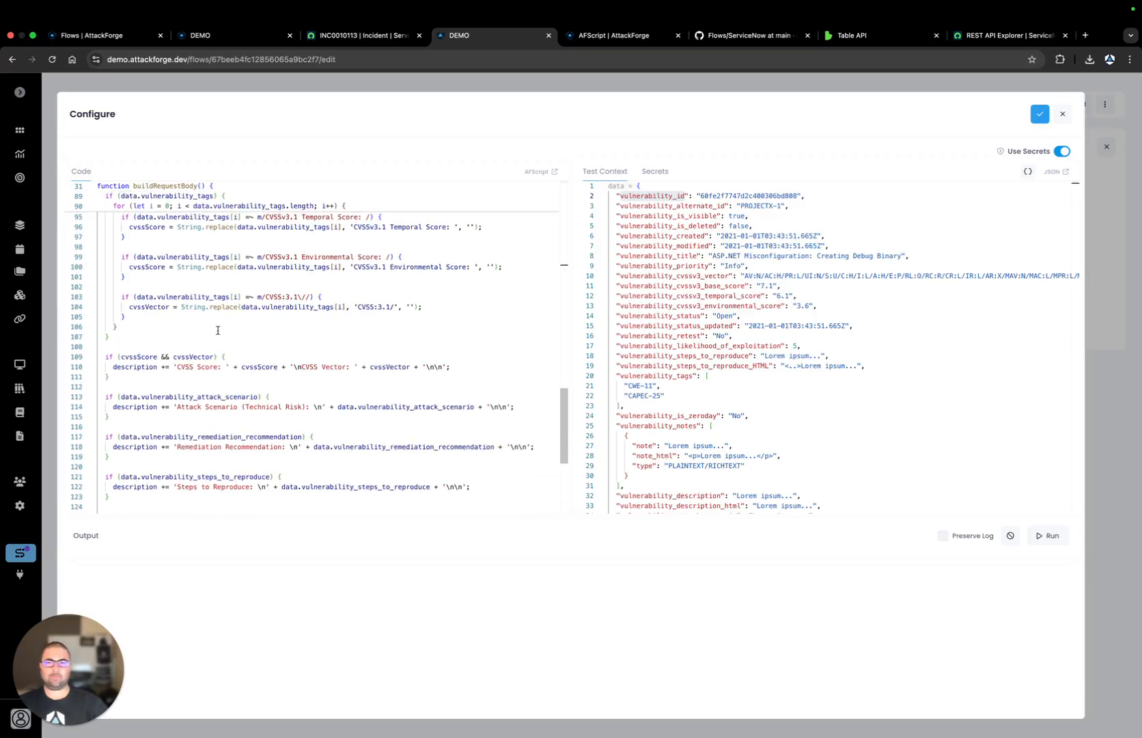
{"action": "scroll", "coordinate": [217, 331], "scroll_direction": "down", "scroll_amount": 5}
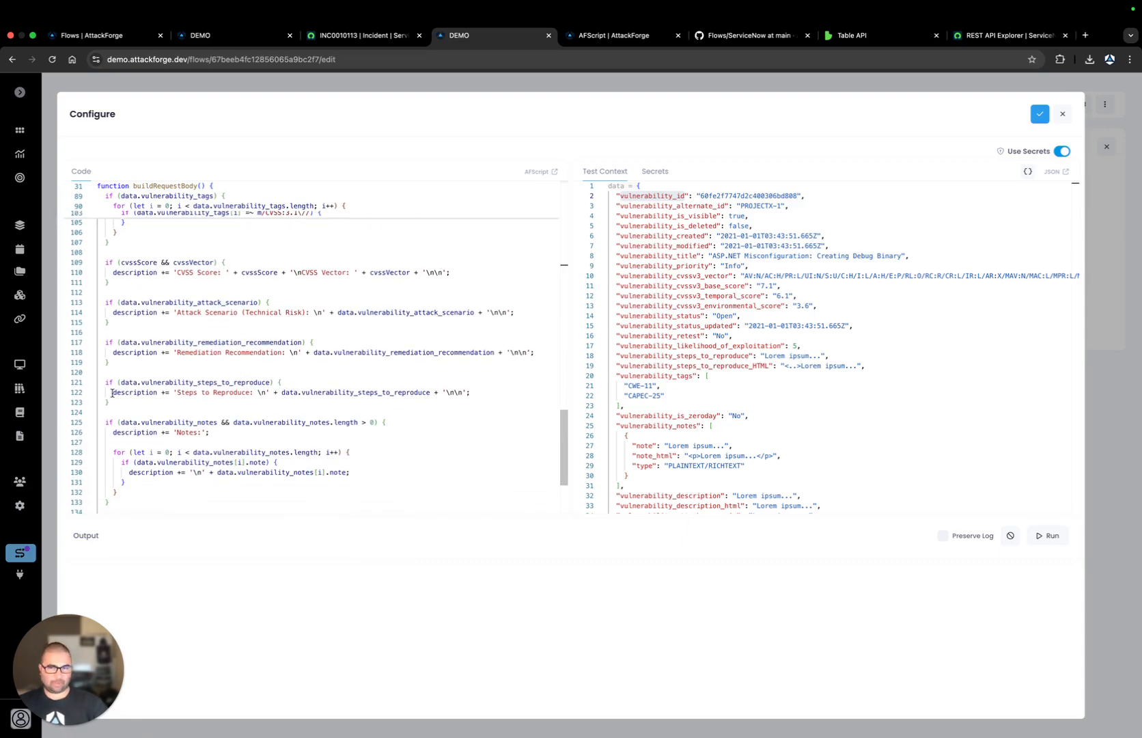
{"action": "scroll", "coordinate": [167, 389], "scroll_direction": "down", "scroll_amount": 6}
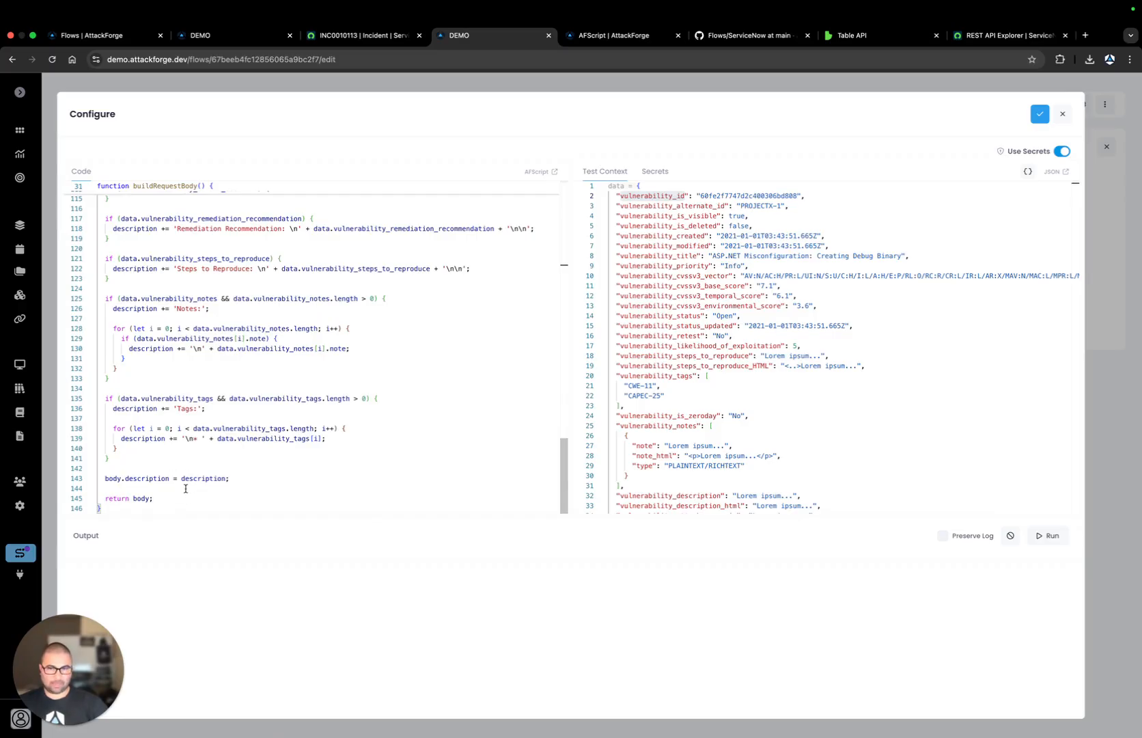
Review the request script back to its beginning, close it unchanged and open the Create SNOW Incident action's response script in the editor.
{"action": "scroll", "coordinate": [149, 486], "scroll_direction": "up", "scroll_amount": 10}
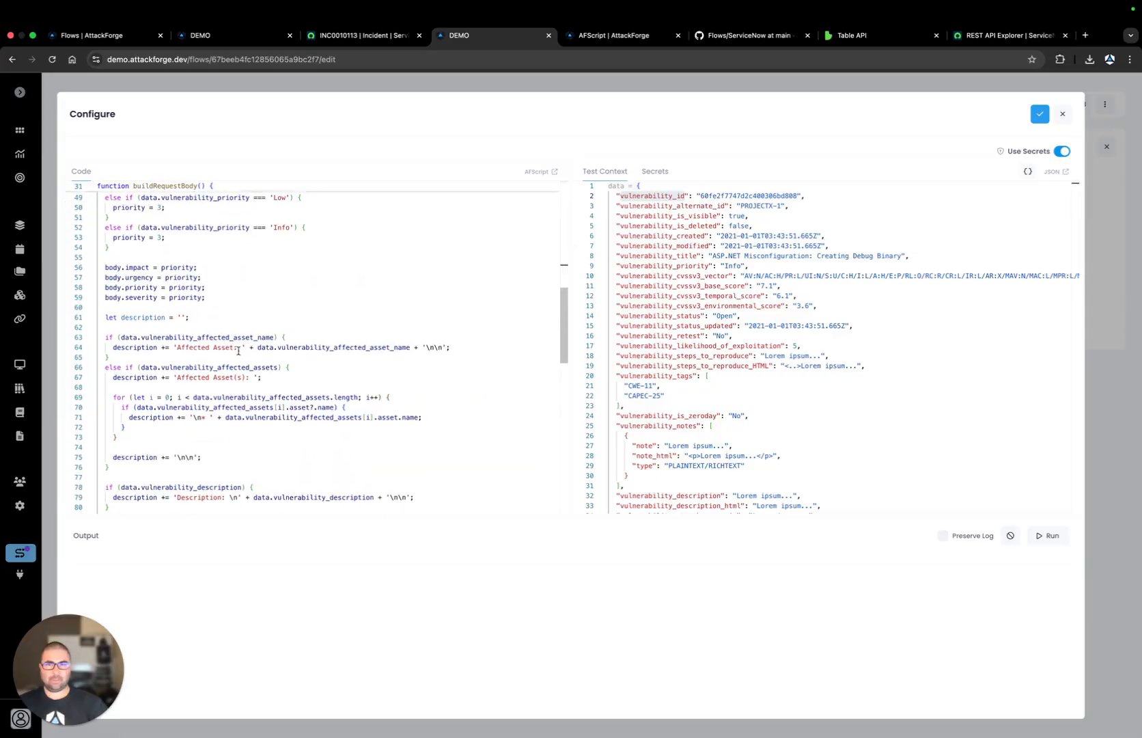
{"action": "scroll", "coordinate": [238, 347], "scroll_direction": "up", "scroll_amount": 10}
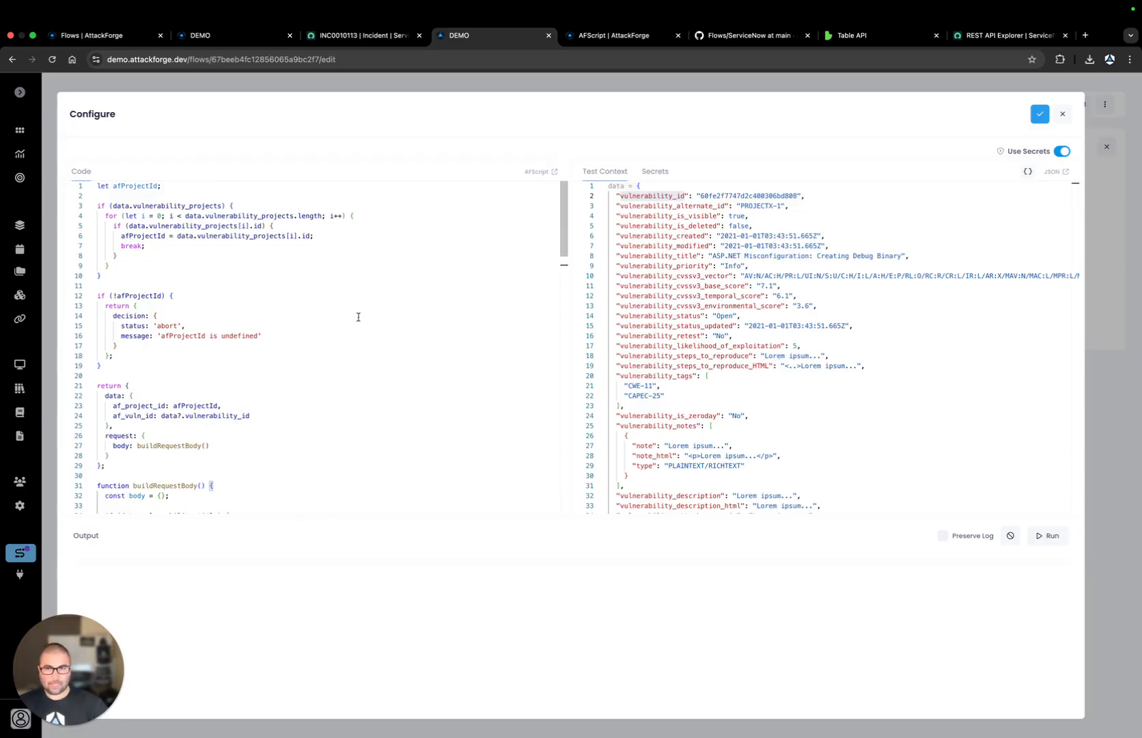
{"action": "left_click", "coordinate": [1062, 115]}
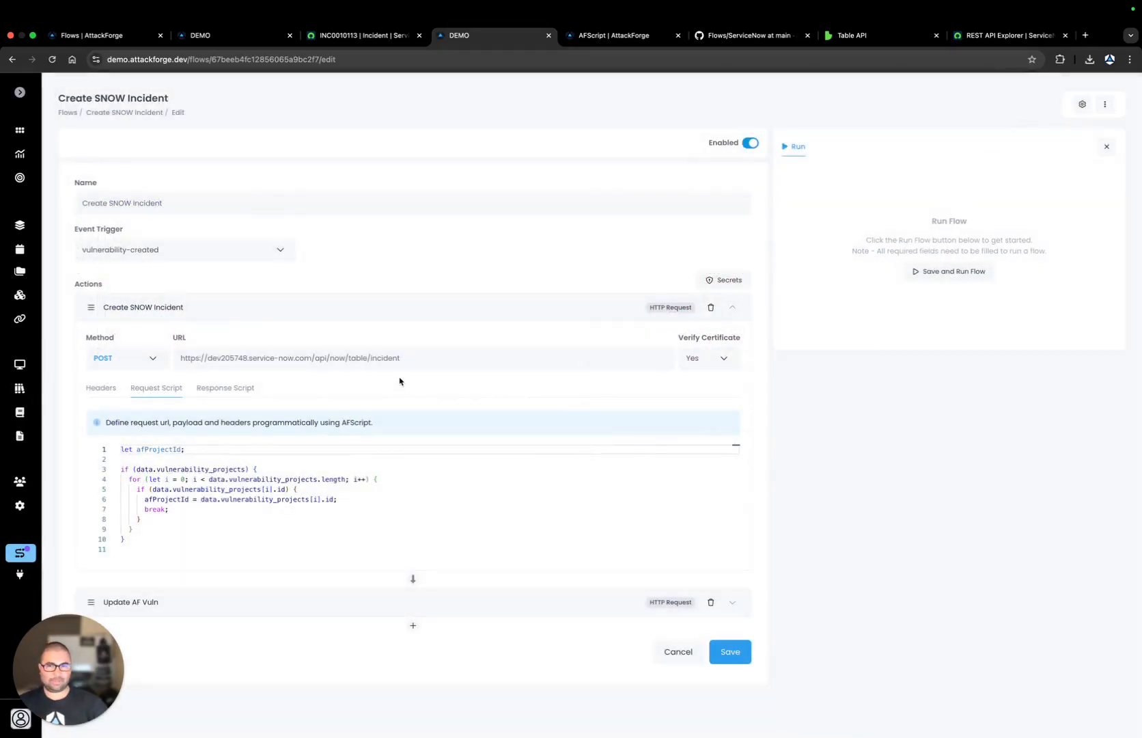
{"action": "left_click", "coordinate": [209, 388]}
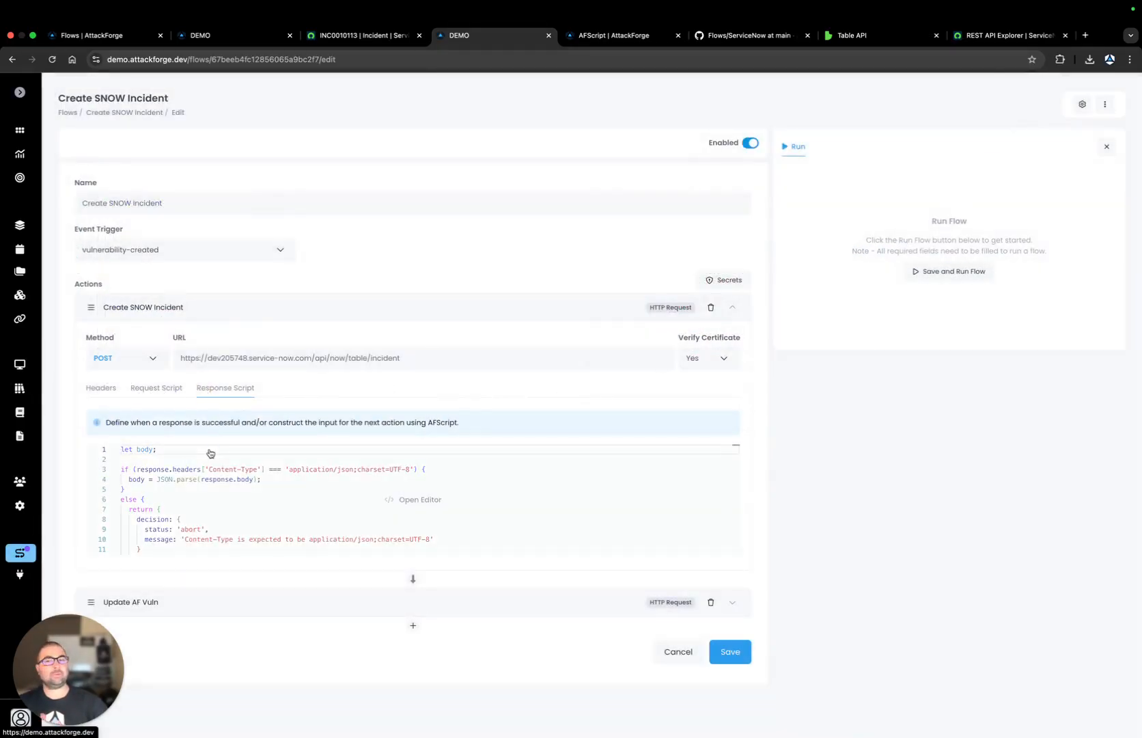
{"action": "left_click", "coordinate": [208, 449]}
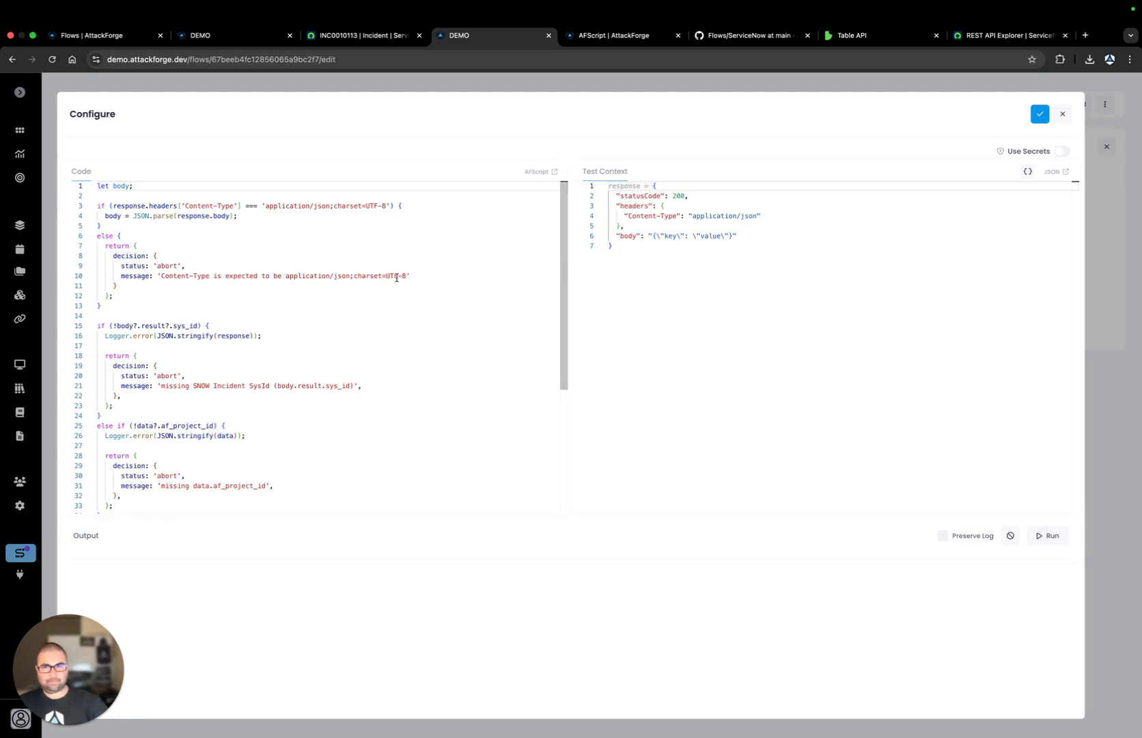
Examine the response script's sys_id check, consult the ServiceNow Table API documentation and REST API Explorer, and return to the script.
{"action": "scroll", "coordinate": [397, 277], "scroll_direction": "down", "scroll_amount": 2}
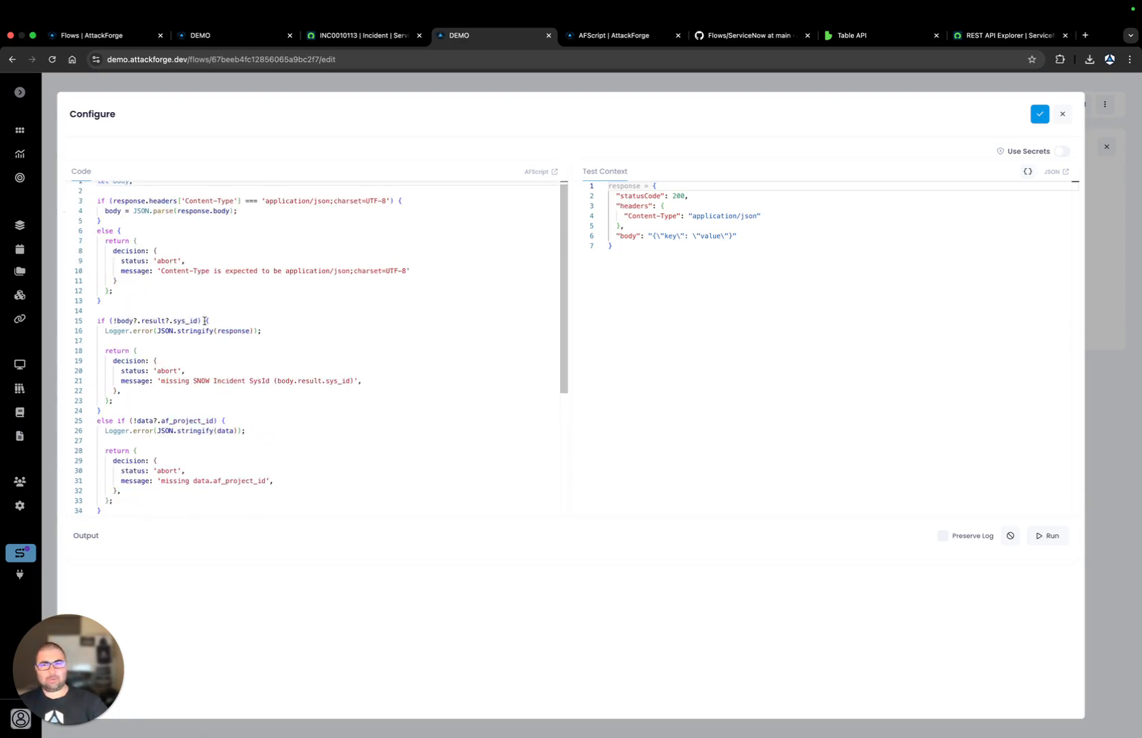
{"action": "scroll", "coordinate": [193, 321], "scroll_direction": "down", "scroll_amount": 1}
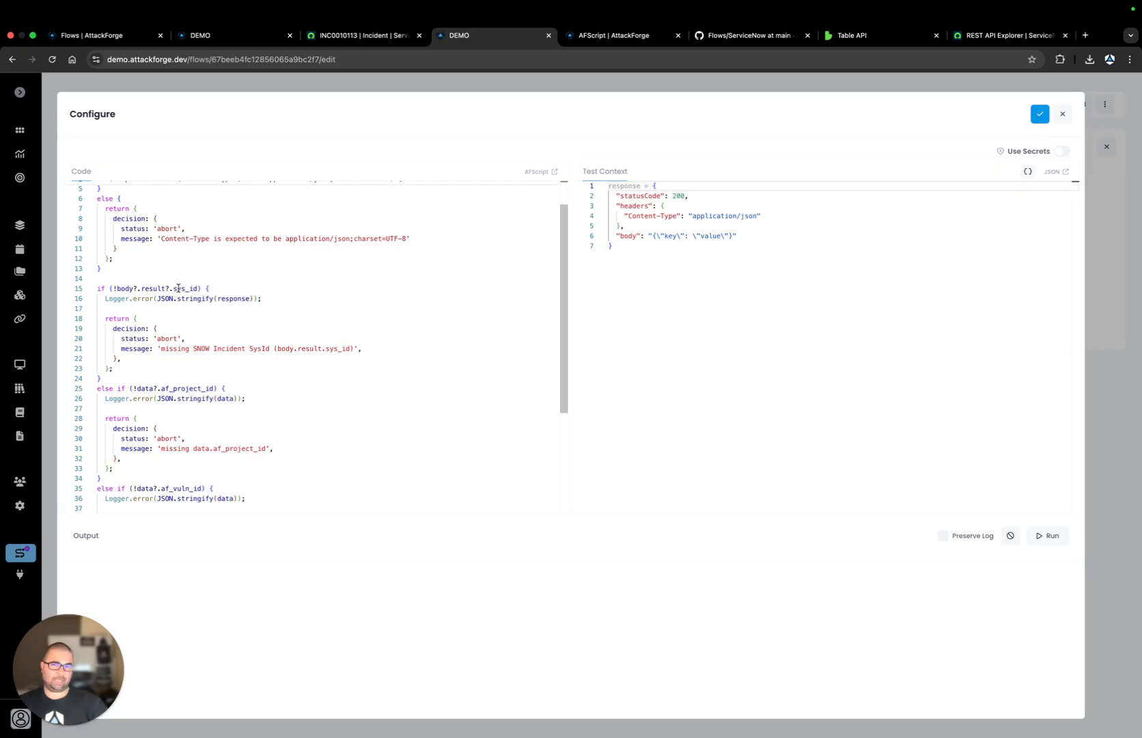
{"action": "left_click_drag", "start_coordinate": [173, 288], "coordinate": [199, 288]}
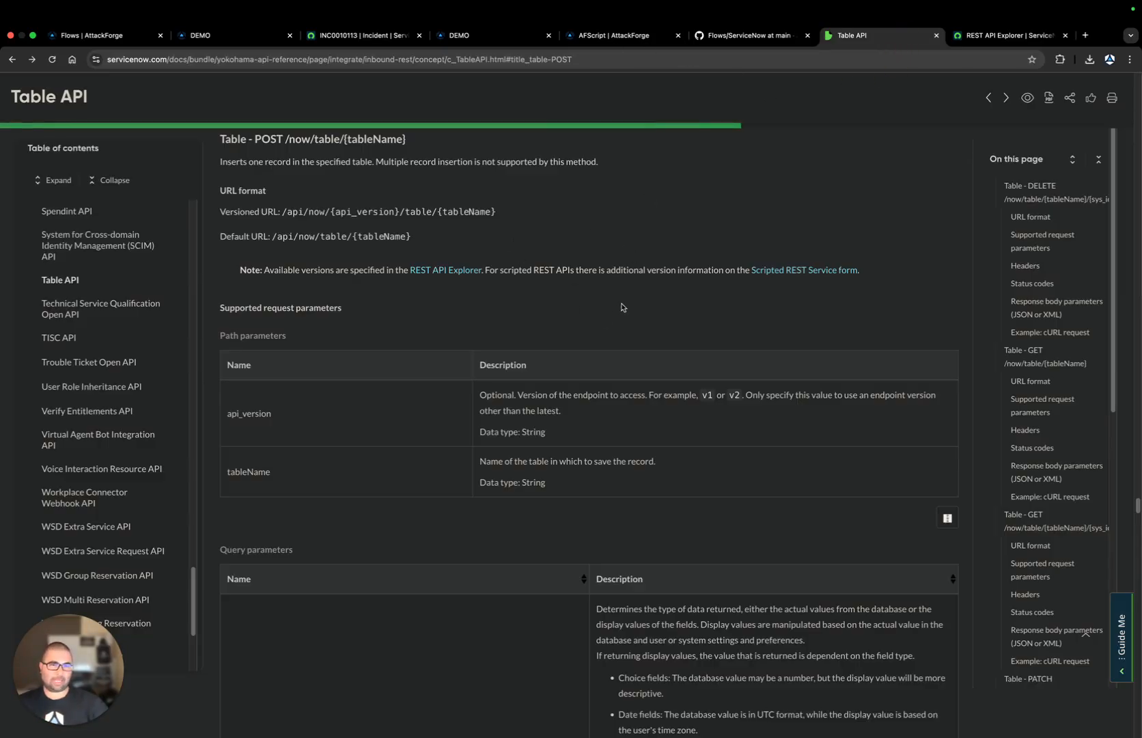
{"action": "left_click", "coordinate": [998, 36]}
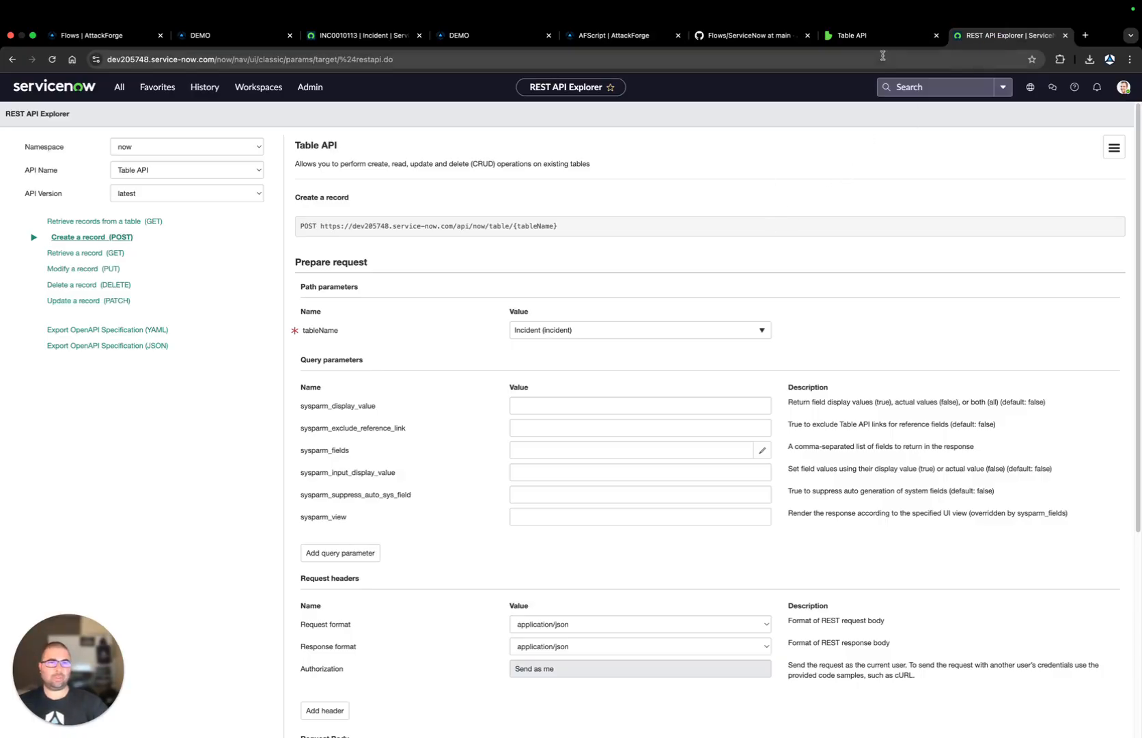
{"action": "left_click", "coordinate": [493, 35]}
Examine the response script's Logger.error calls and the abort branches for a missing sys_id, af_project_id and af_vuln_id.
{"action": "scroll", "coordinate": [343, 352], "scroll_direction": "down", "scroll_amount": 1}
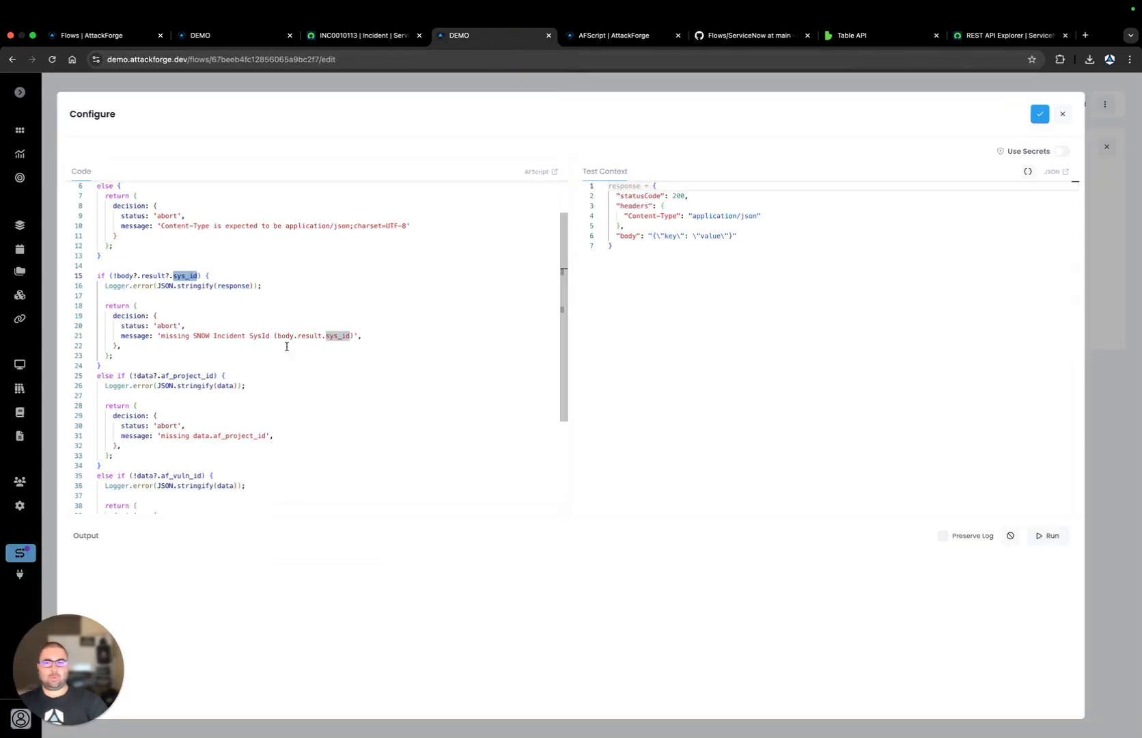
{"action": "scroll", "coordinate": [185, 299], "scroll_direction": "down", "scroll_amount": 1}
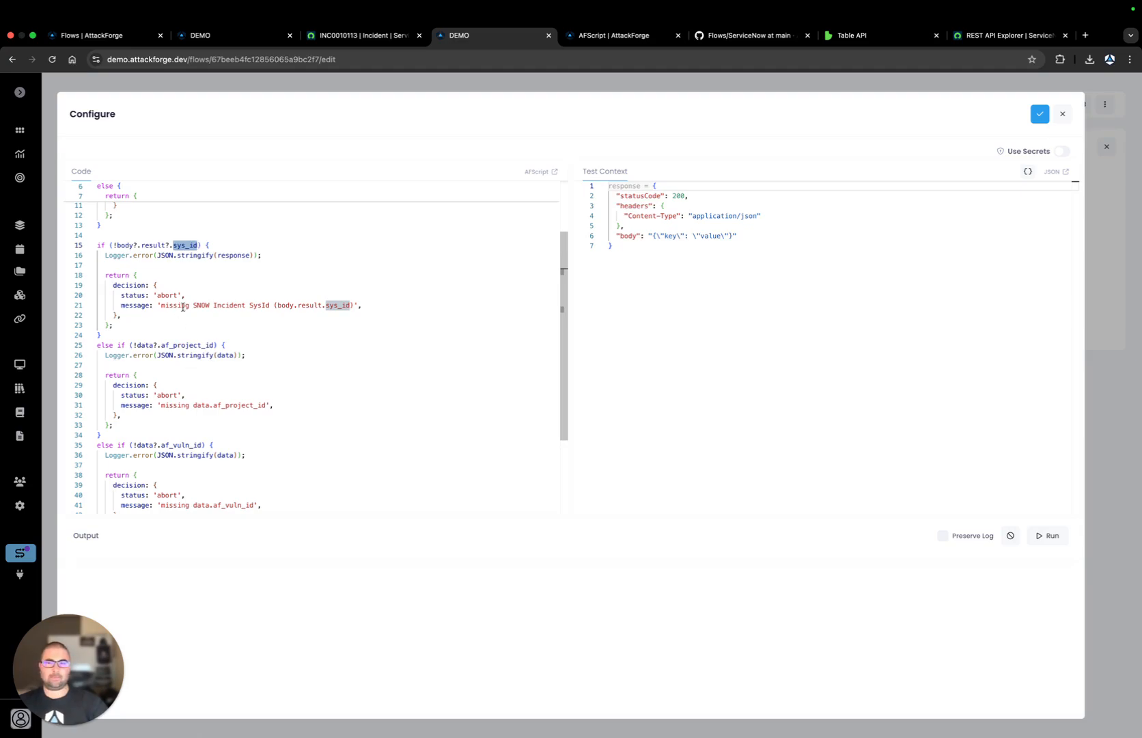
{"action": "scroll", "coordinate": [180, 389], "scroll_direction": "down", "scroll_amount": 1}
{"action": "left_click", "coordinate": [105, 344]}
{"action": "left_click_drag", "start_coordinate": [105, 344], "coordinate": [128, 344]}
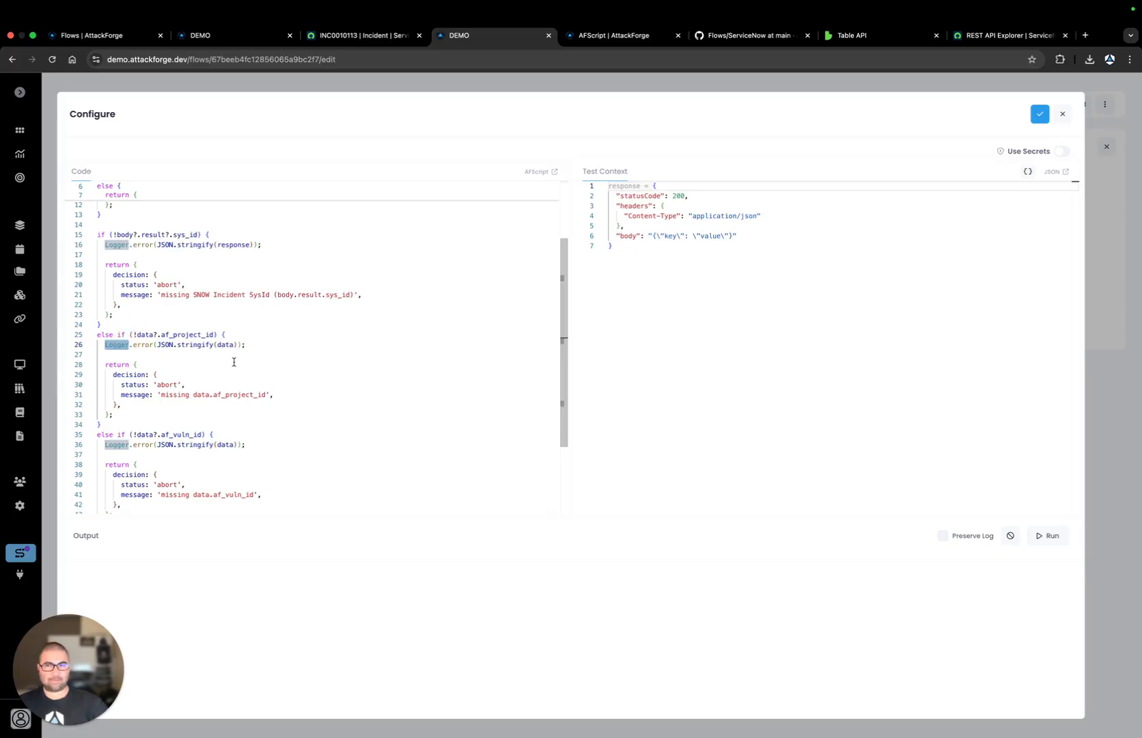
{"action": "left_click", "coordinate": [270, 342]}
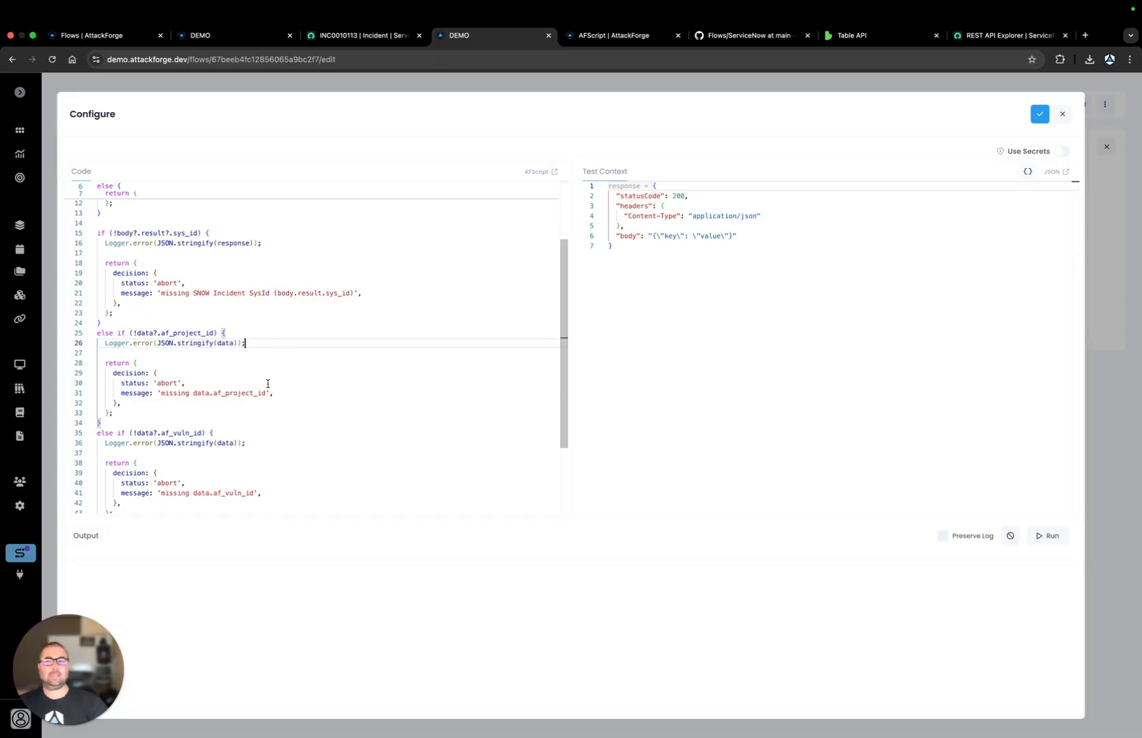
{"action": "scroll", "coordinate": [267, 383], "scroll_direction": "down", "scroll_amount": 5}
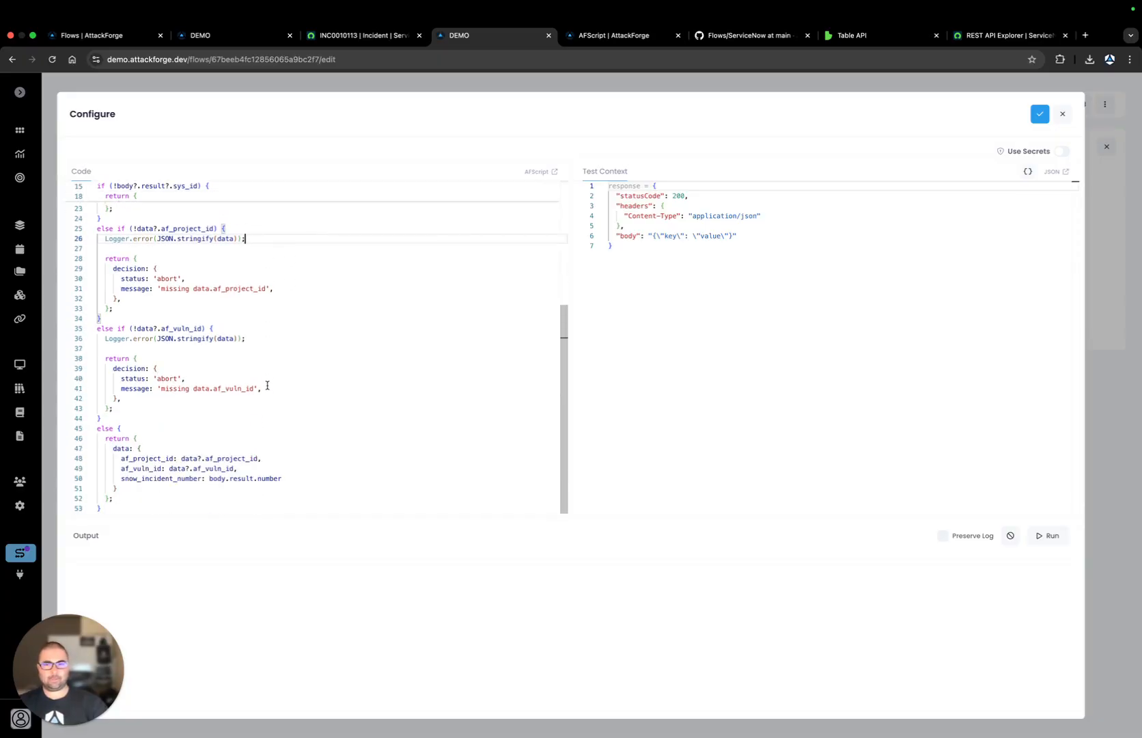
Highlight the returned af_project_id, af_vuln_id and snow_incident_number entries in the final else block, including the body.result.number source.
{"action": "left_click", "coordinate": [216, 427]}
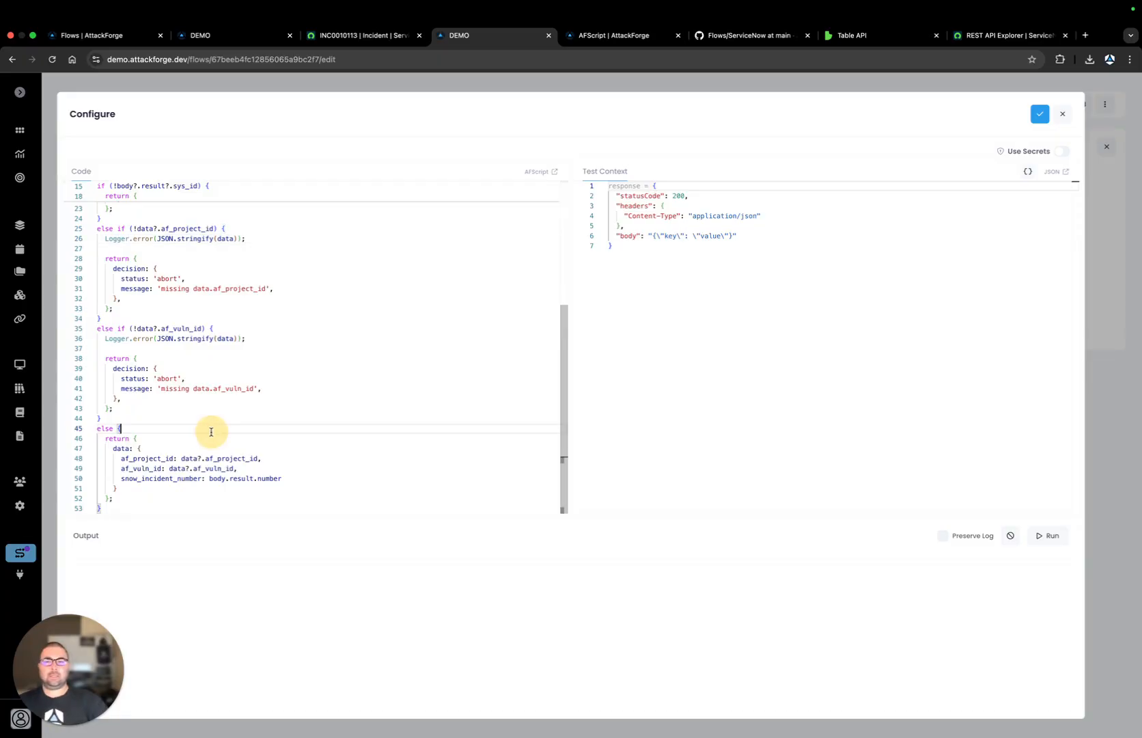
{"action": "double_click", "coordinate": [126, 458]}
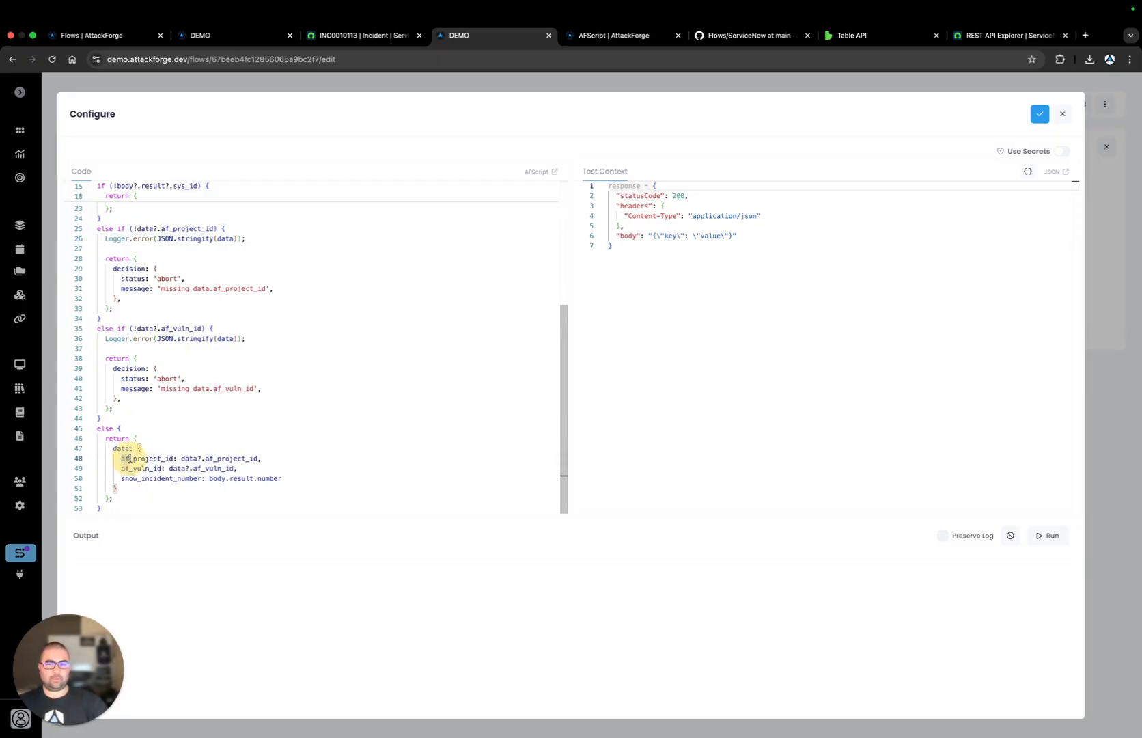
{"action": "left_click_drag", "start_coordinate": [123, 470], "coordinate": [165, 468]}
{"action": "left_click_drag", "start_coordinate": [253, 469], "coordinate": [123, 458]}
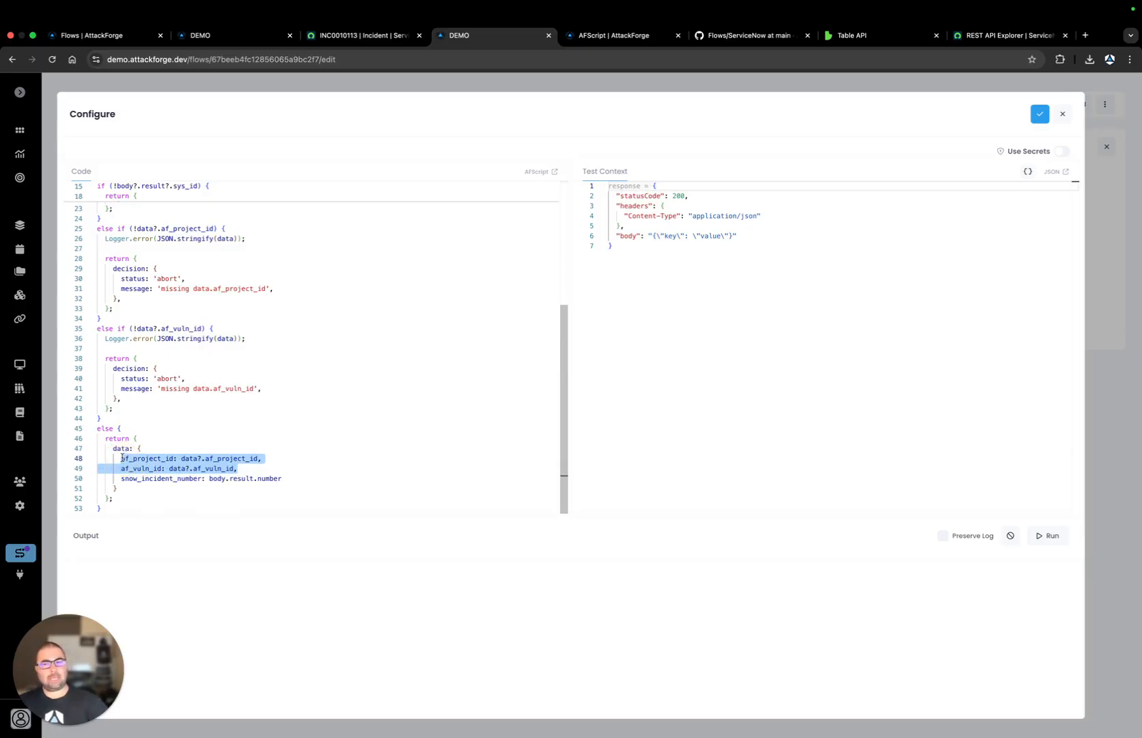
{"action": "left_click_drag", "start_coordinate": [120, 478], "coordinate": [203, 478]}
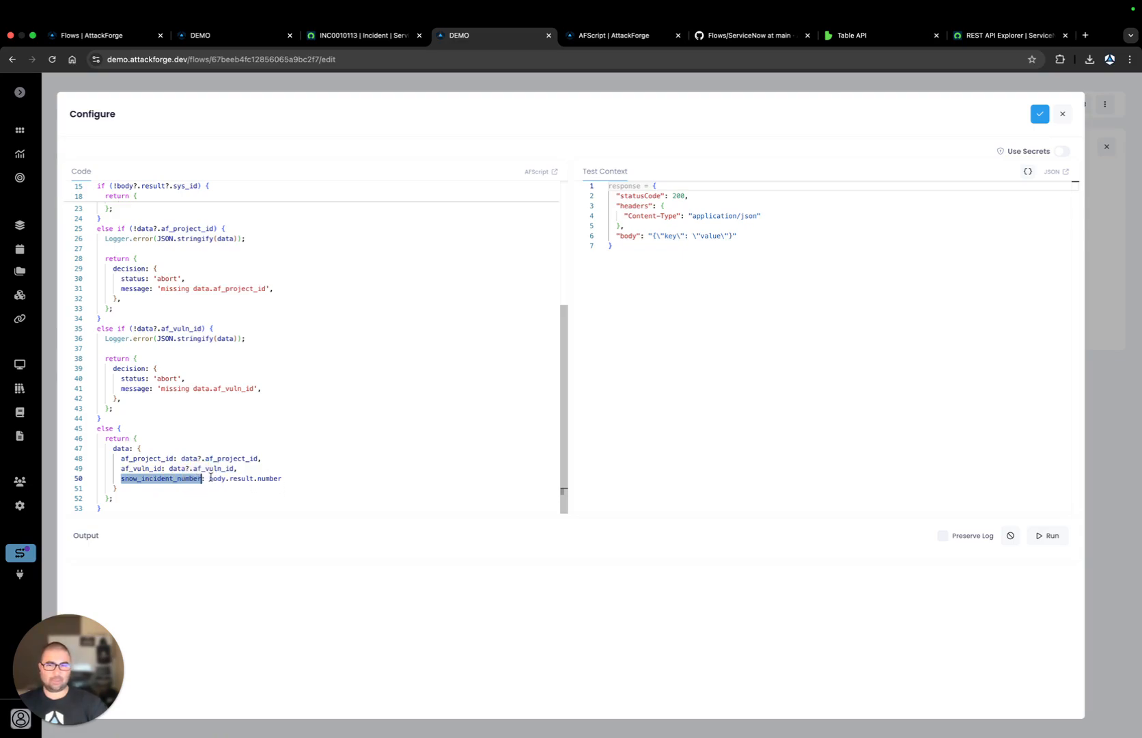
{"action": "double_click", "coordinate": [217, 478]}
{"action": "double_click", "coordinate": [269, 478]}
{"action": "left_click_drag", "start_coordinate": [208, 478], "coordinate": [253, 478]}
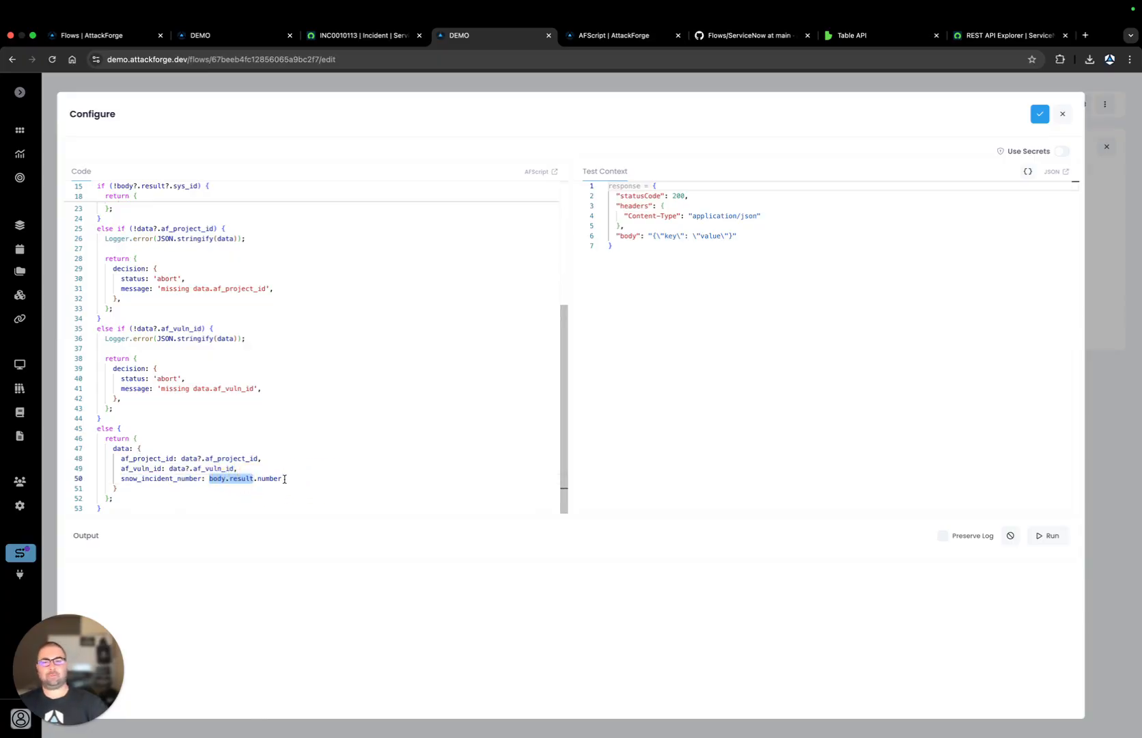
{"action": "left_click", "coordinate": [375, 458]}
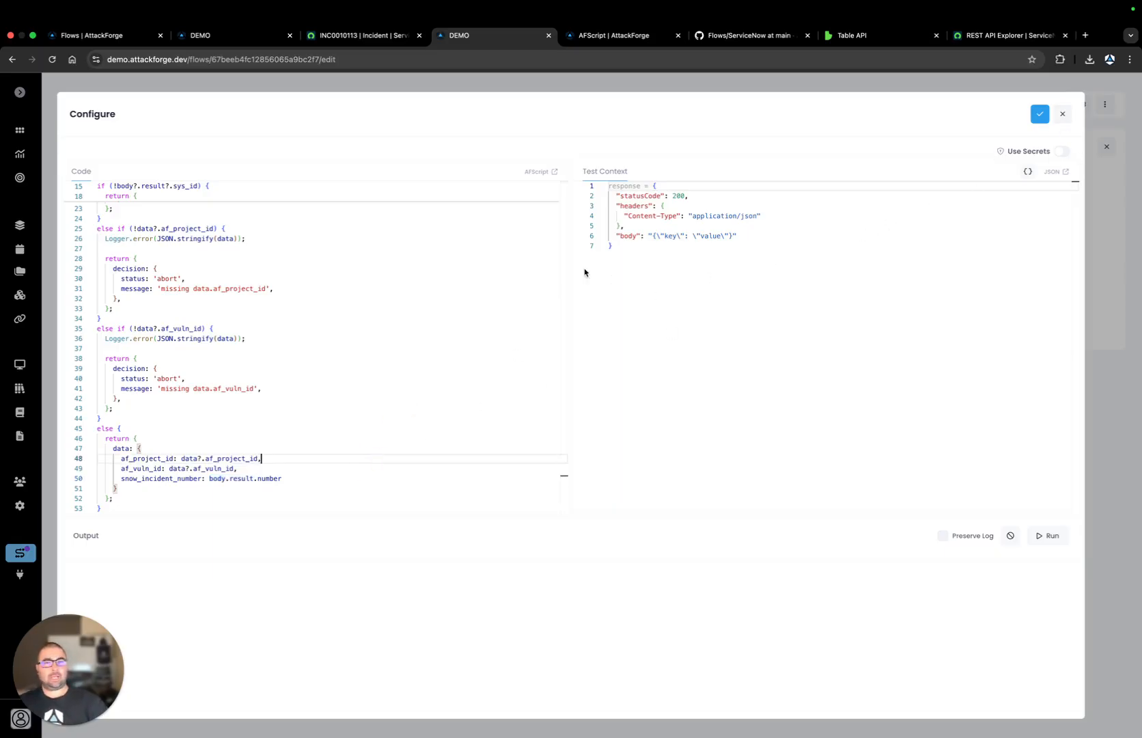
Close the response script, collapse the Create SNOW Incident action and expand the Update AF Vuln action.
{"action": "left_click", "coordinate": [1062, 117]}
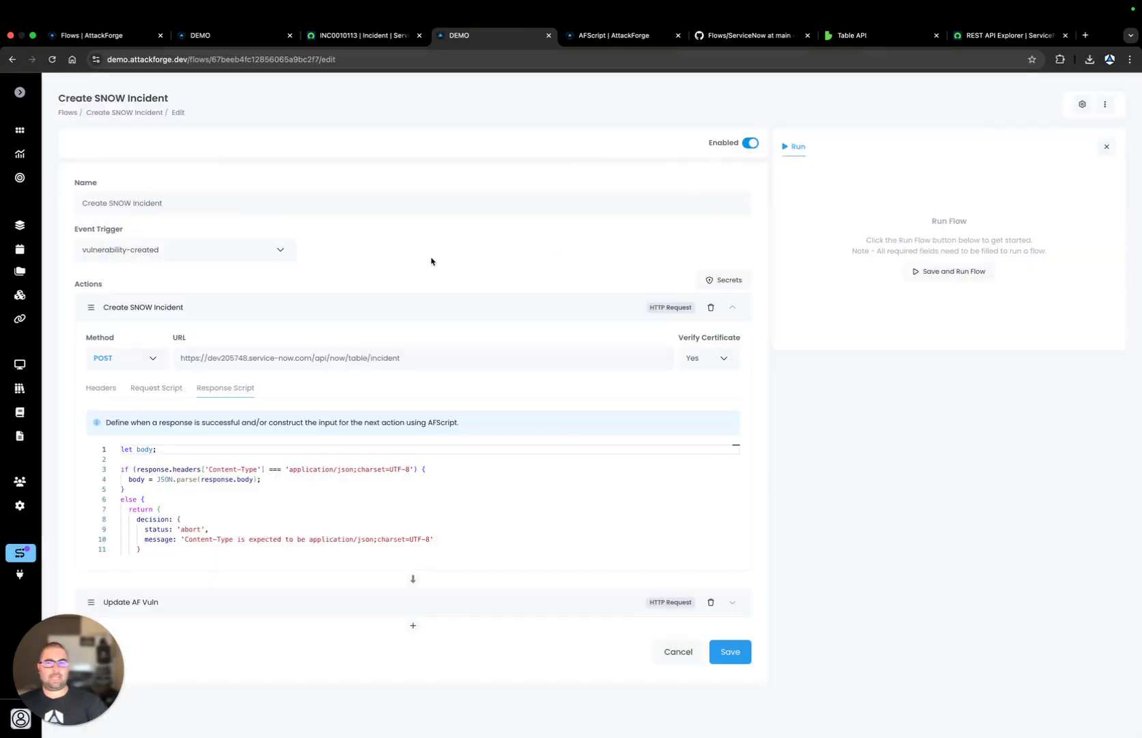
{"action": "left_click", "coordinate": [319, 319]}
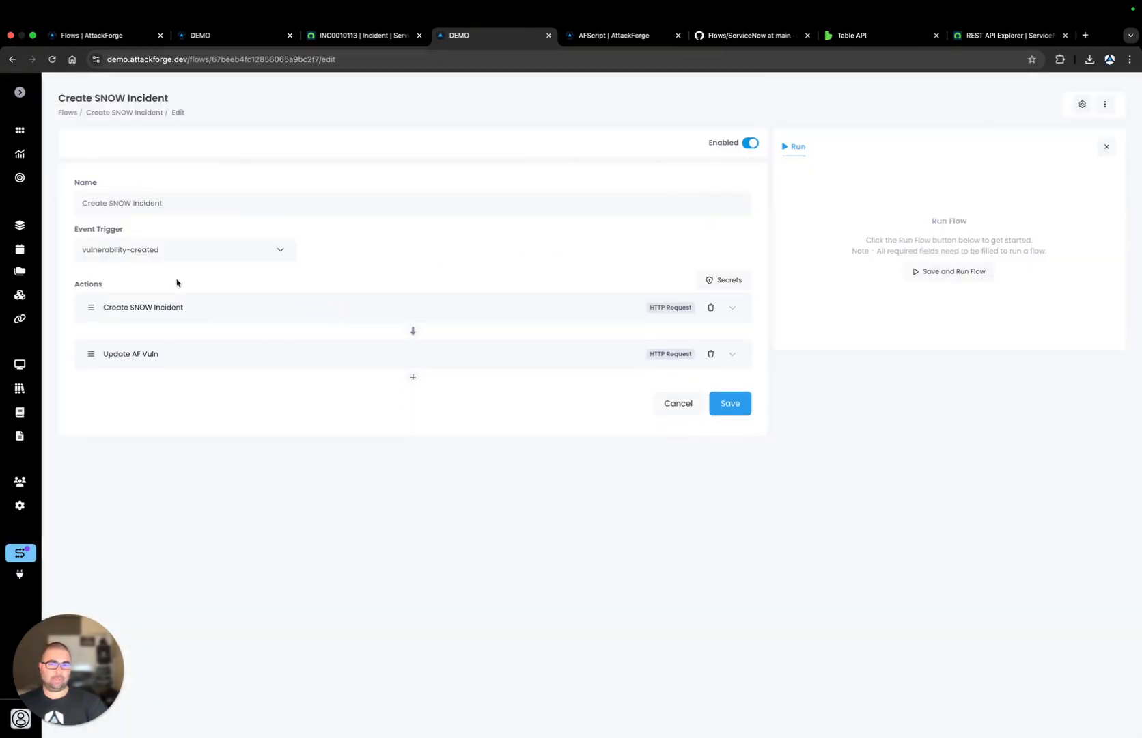
{"action": "left_click", "coordinate": [300, 360]}
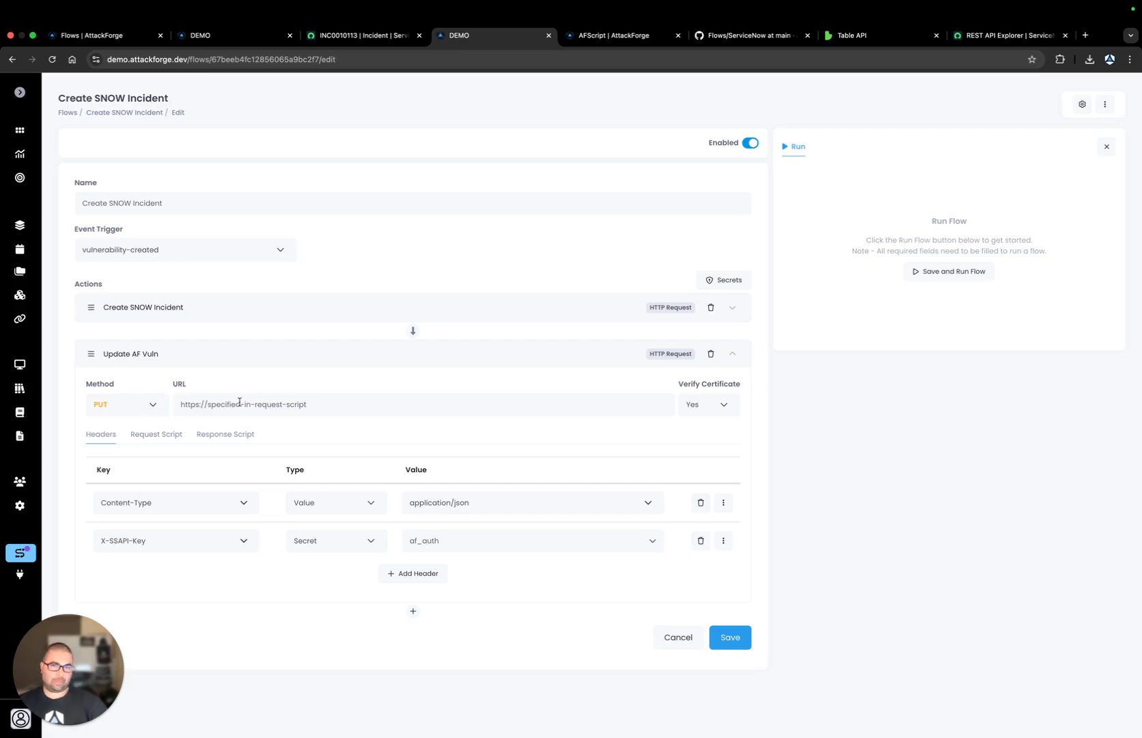
Find the Update Vulnerability method in the Self Service API documentation with "update vuln", highlight its {id} path parameter, and return to the flow.
{"action": "left_click", "coordinate": [243, 38]}
{"action": "left_click", "coordinate": [20, 574]}
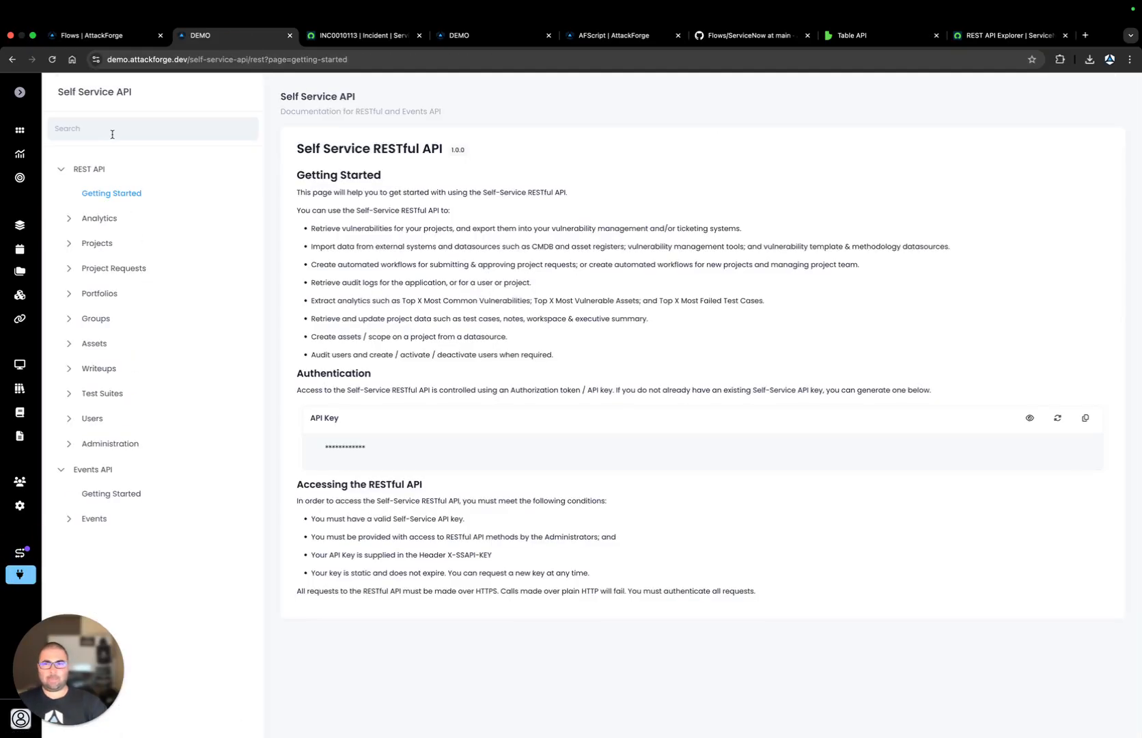
{"action": "type", "text": "update"}
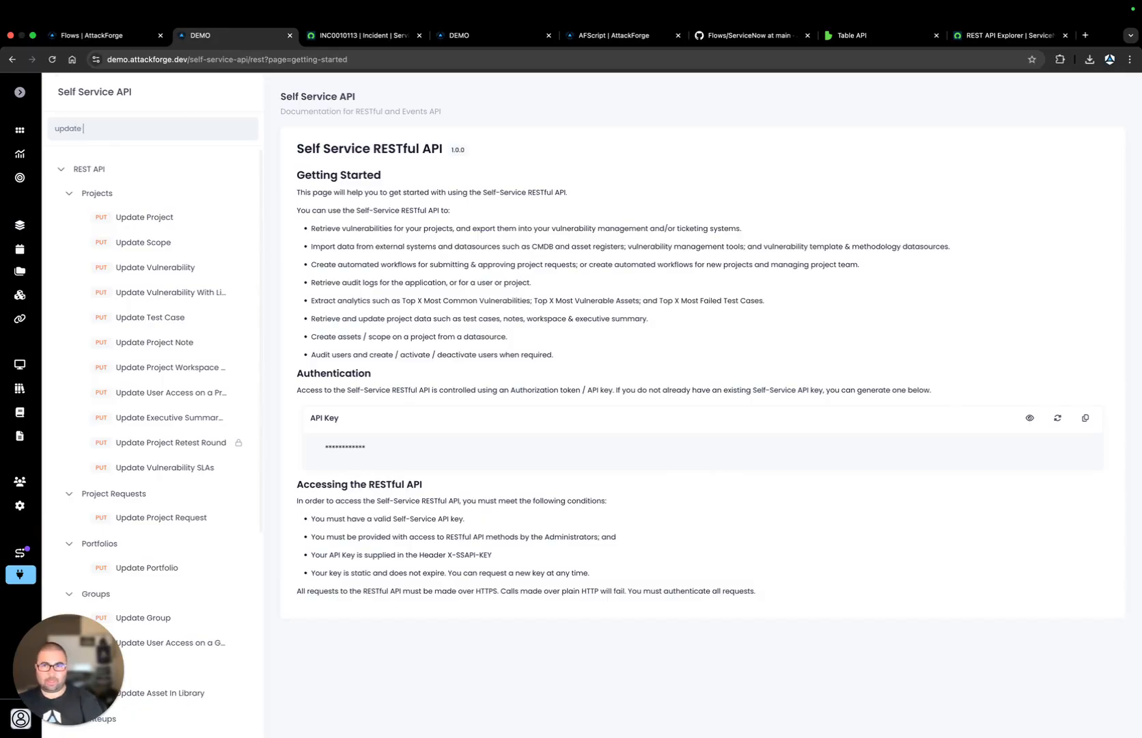
{"action": "type", "text": " vuln"}
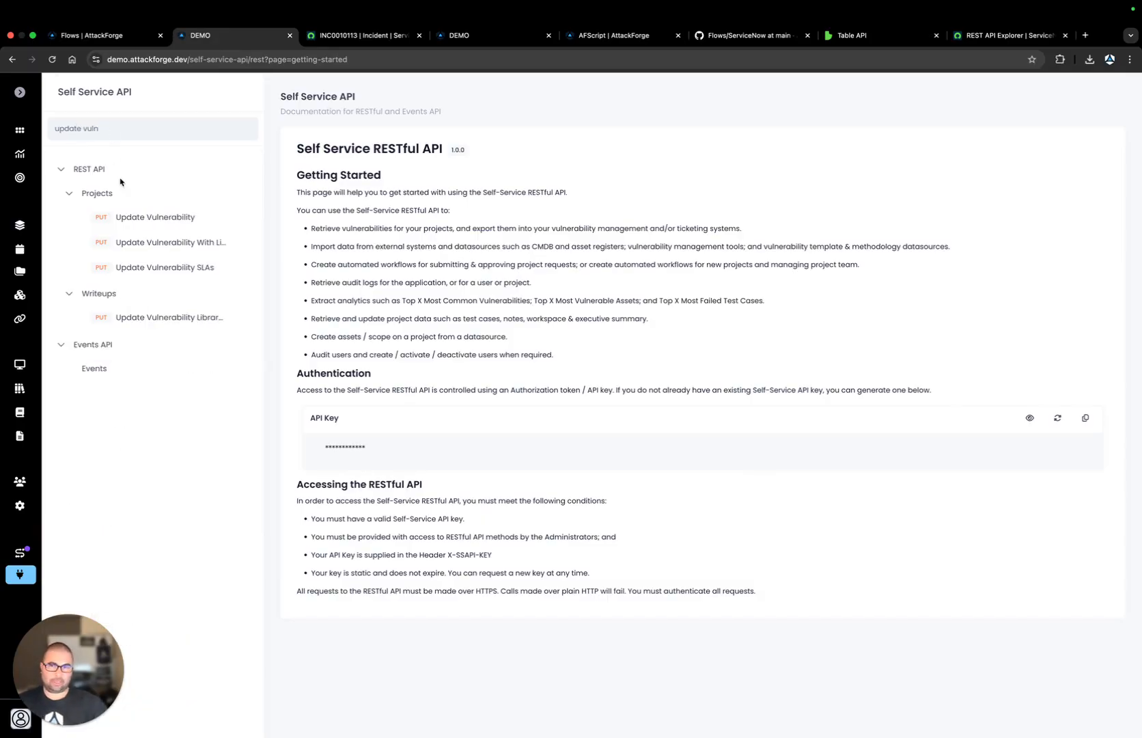
{"action": "left_click", "coordinate": [133, 219]}
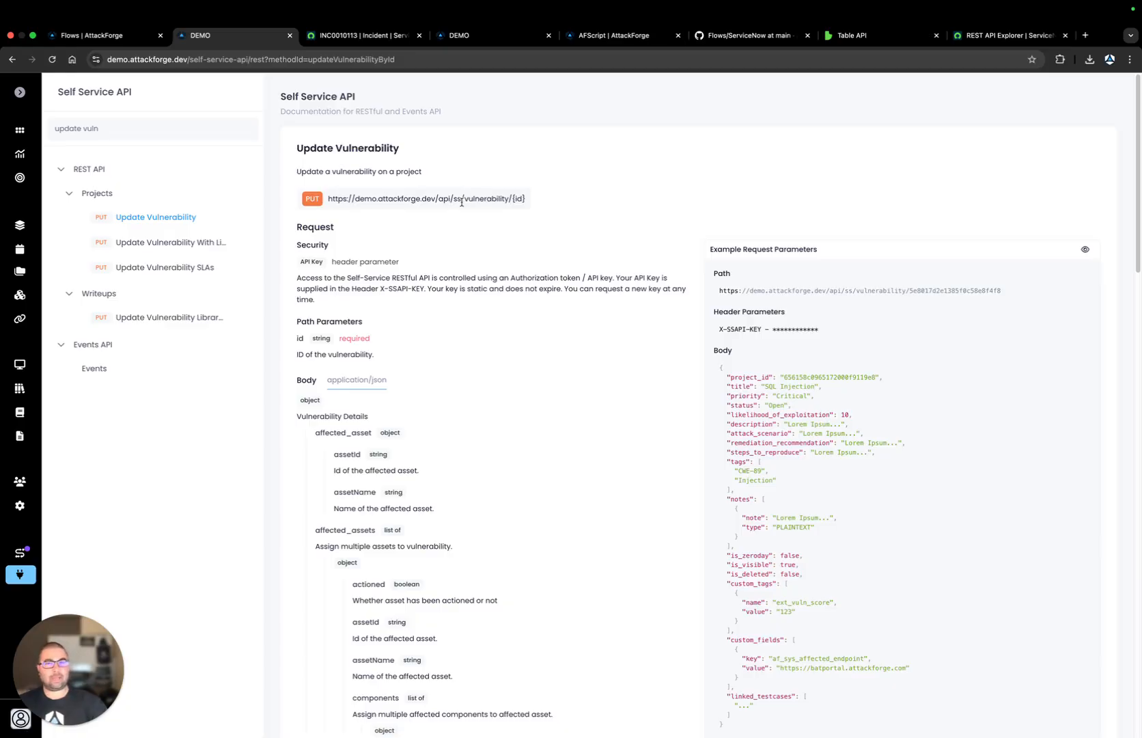
{"action": "left_click_drag", "start_coordinate": [511, 198], "coordinate": [528, 198]}
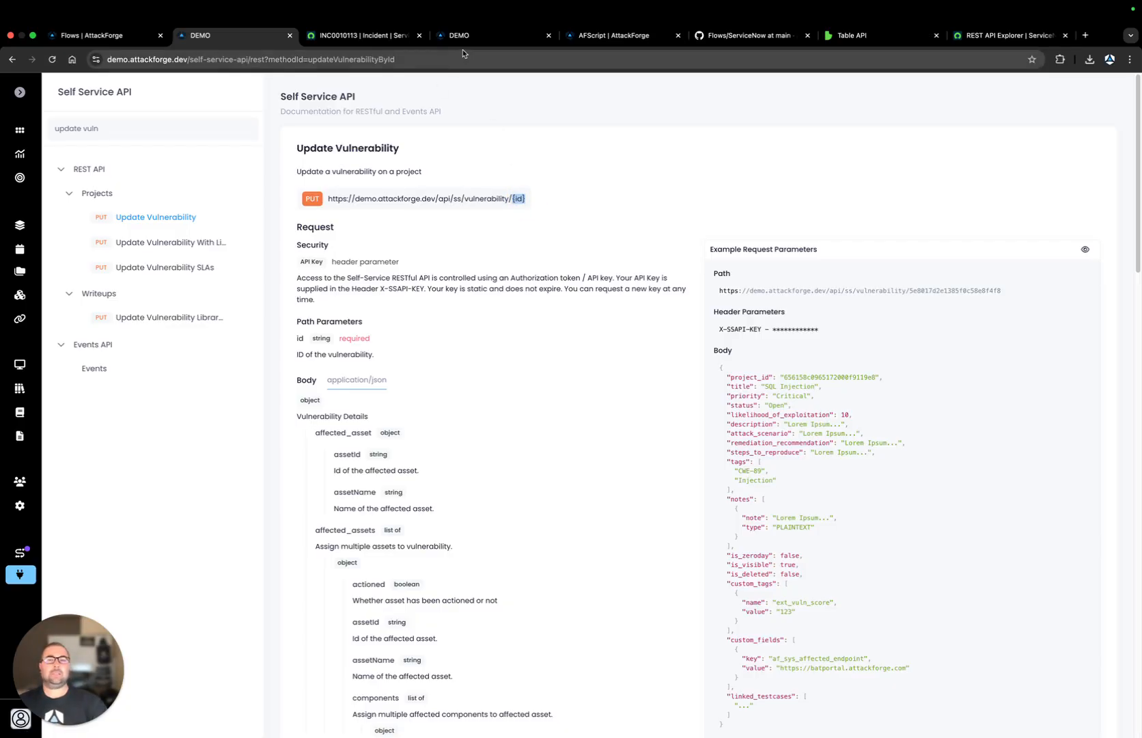
{"action": "left_click", "coordinate": [486, 34]}
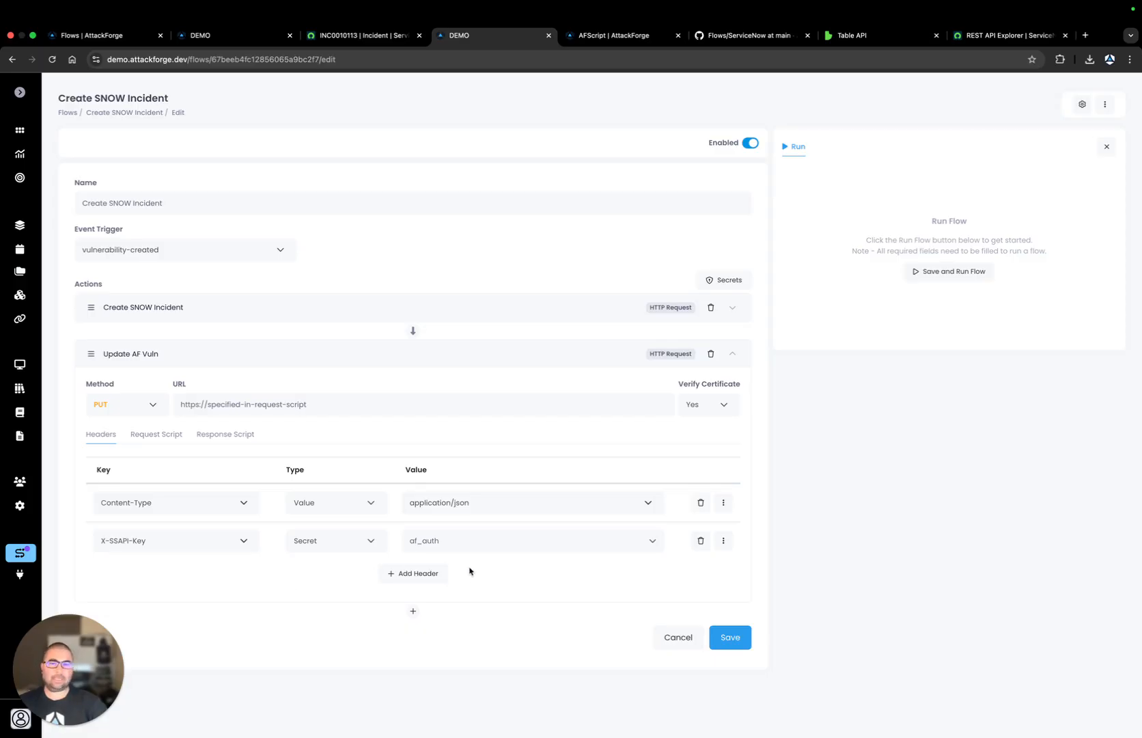
Check the flow's stored secrets and open the Update AF Vuln action's request script in the editor.
{"action": "left_click", "coordinate": [738, 283]}
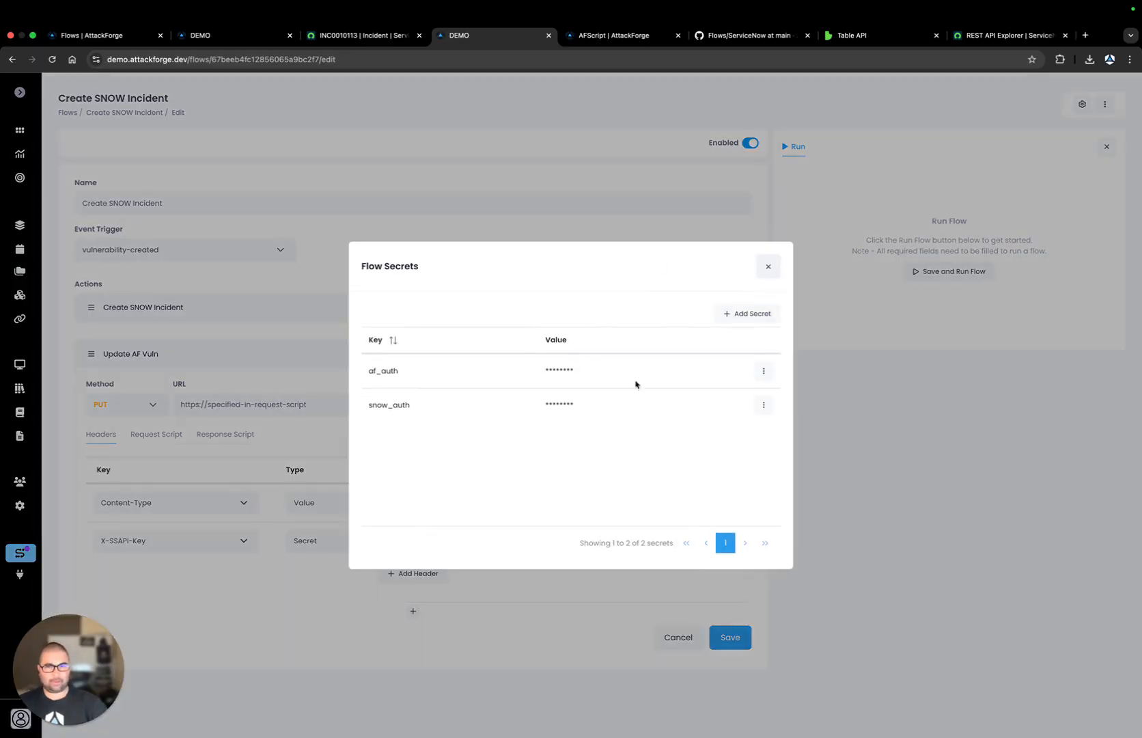
{"action": "left_click", "coordinate": [774, 275]}
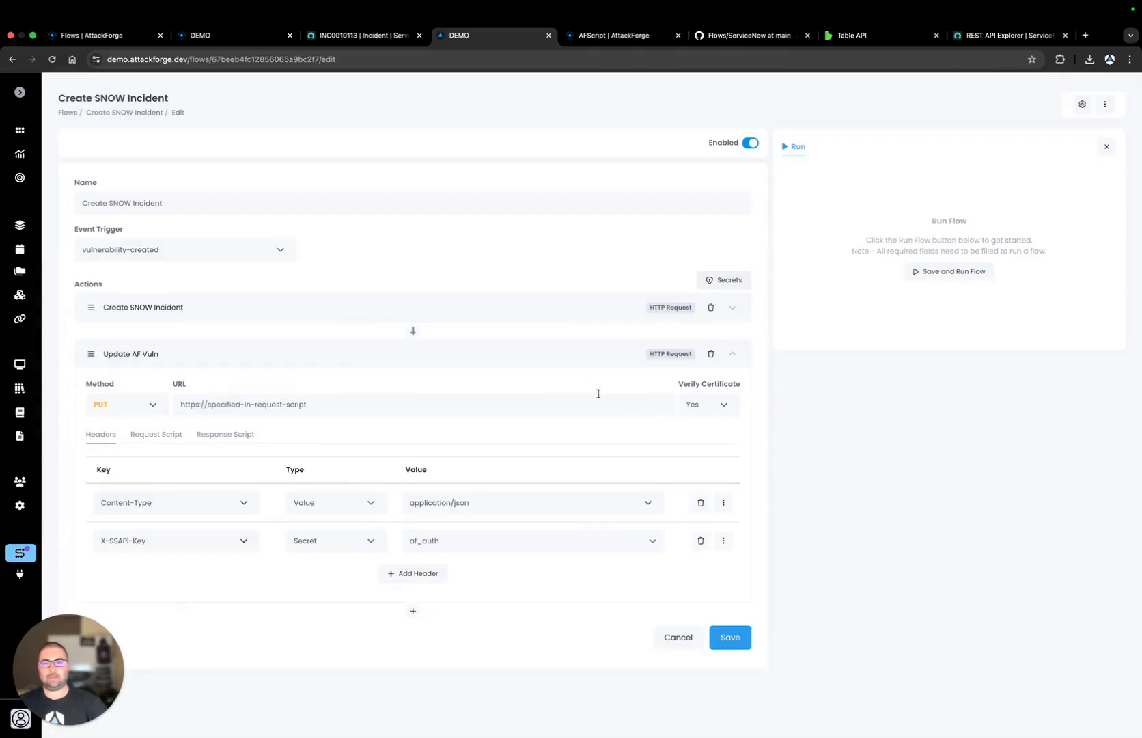
{"action": "left_click", "coordinate": [160, 438]}
{"action": "left_click", "coordinate": [254, 527]}
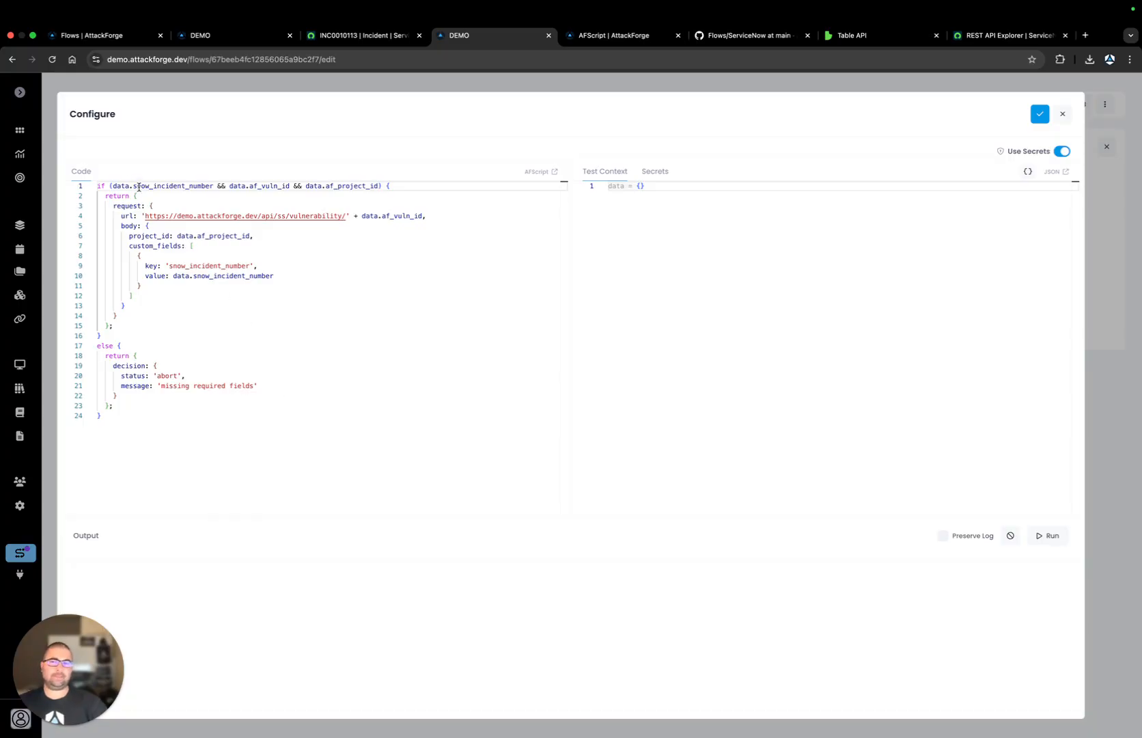
Highlight the fields required by the request script's if condition, its url entry with the vulnerability endpoint, and the appended data.af_vuln_id.
{"action": "left_click_drag", "start_coordinate": [134, 186], "coordinate": [378, 186]}
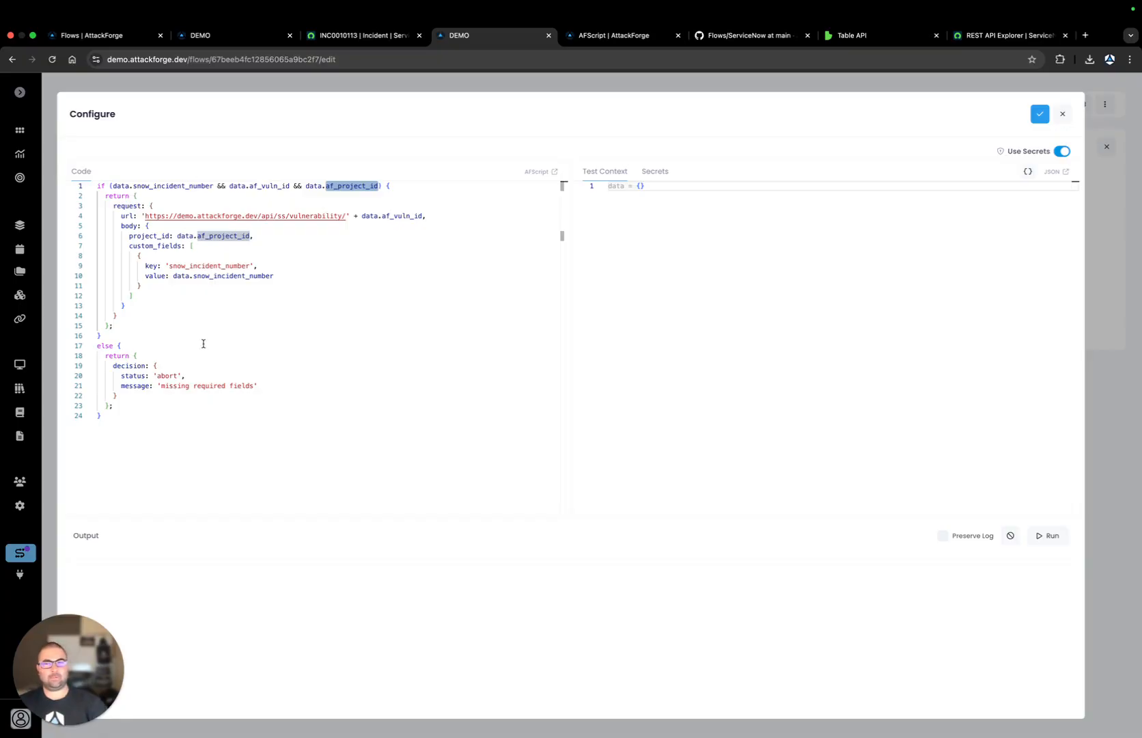
{"action": "double_click", "coordinate": [123, 216]}
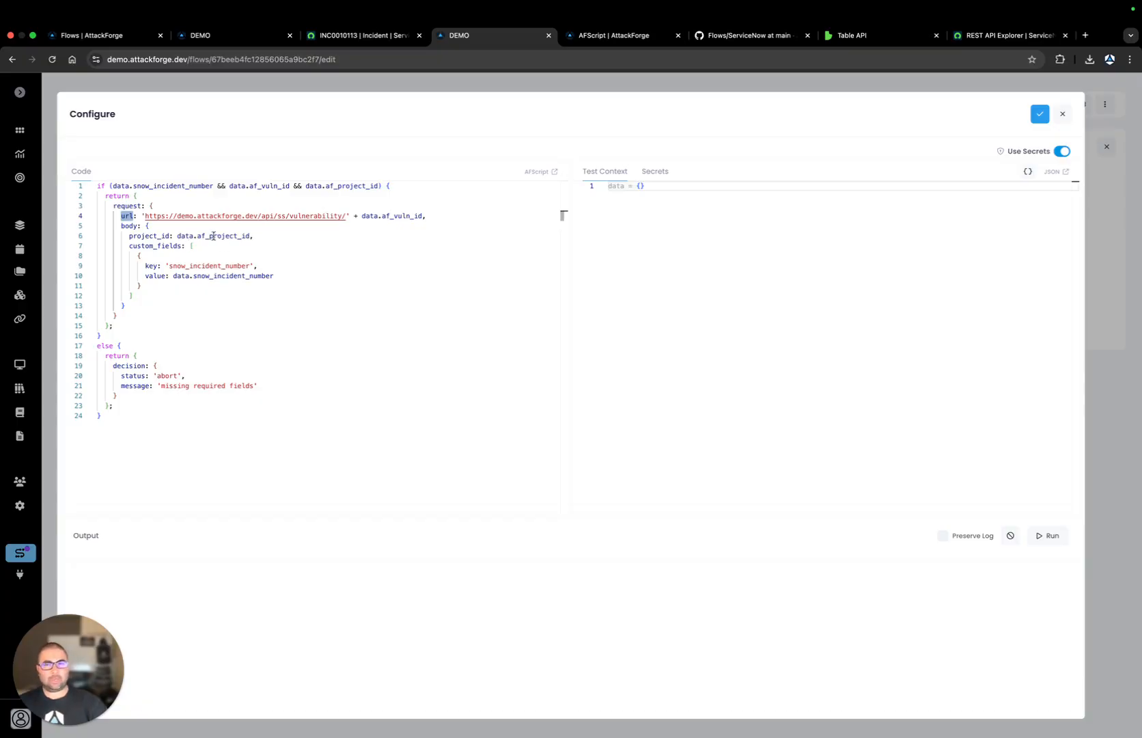
{"action": "left_click_drag", "start_coordinate": [144, 216], "coordinate": [346, 216]}
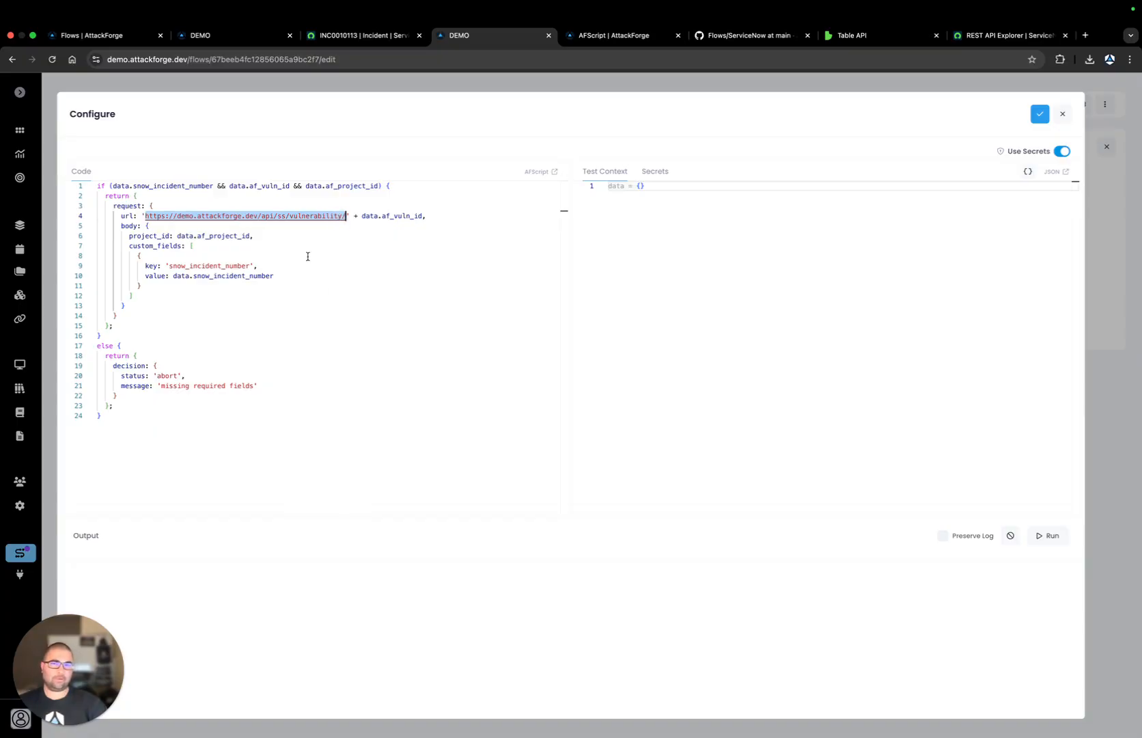
{"action": "left_click_drag", "start_coordinate": [361, 216], "coordinate": [422, 215]}
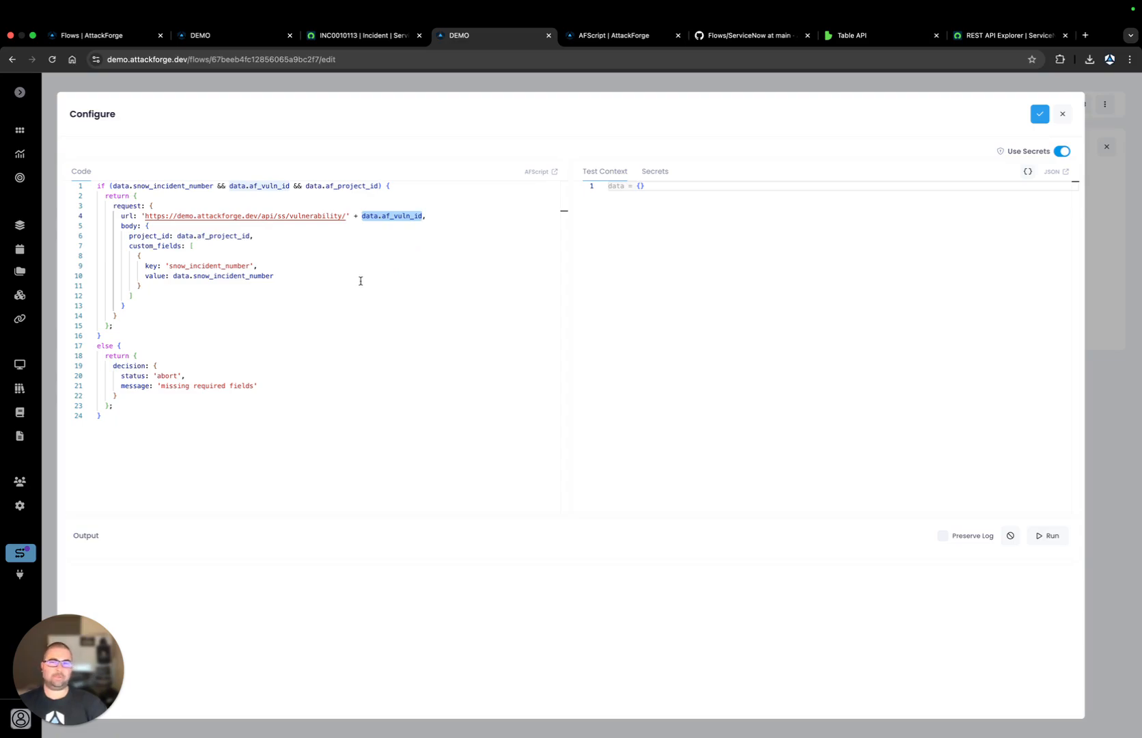
Compare the script with the Update Vulnerability API documentation and highlight the project_id and custom_fields entries in the request body.
{"action": "left_click", "coordinate": [208, 35]}
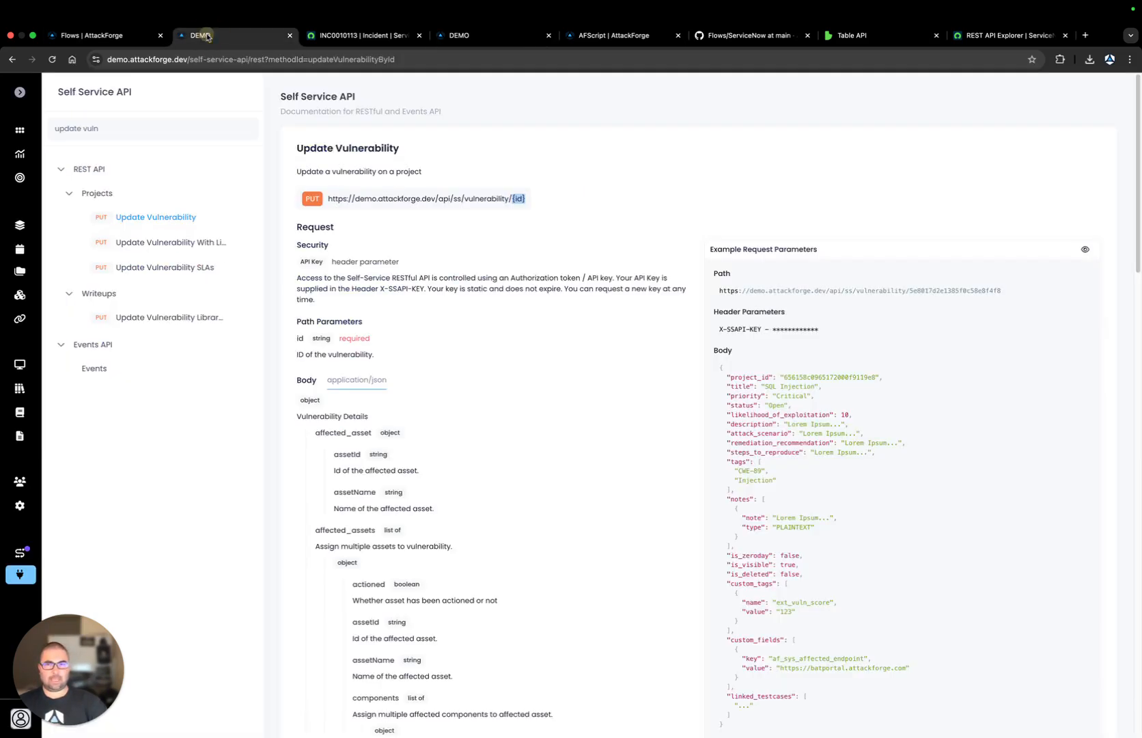
{"action": "left_click", "coordinate": [511, 41]}
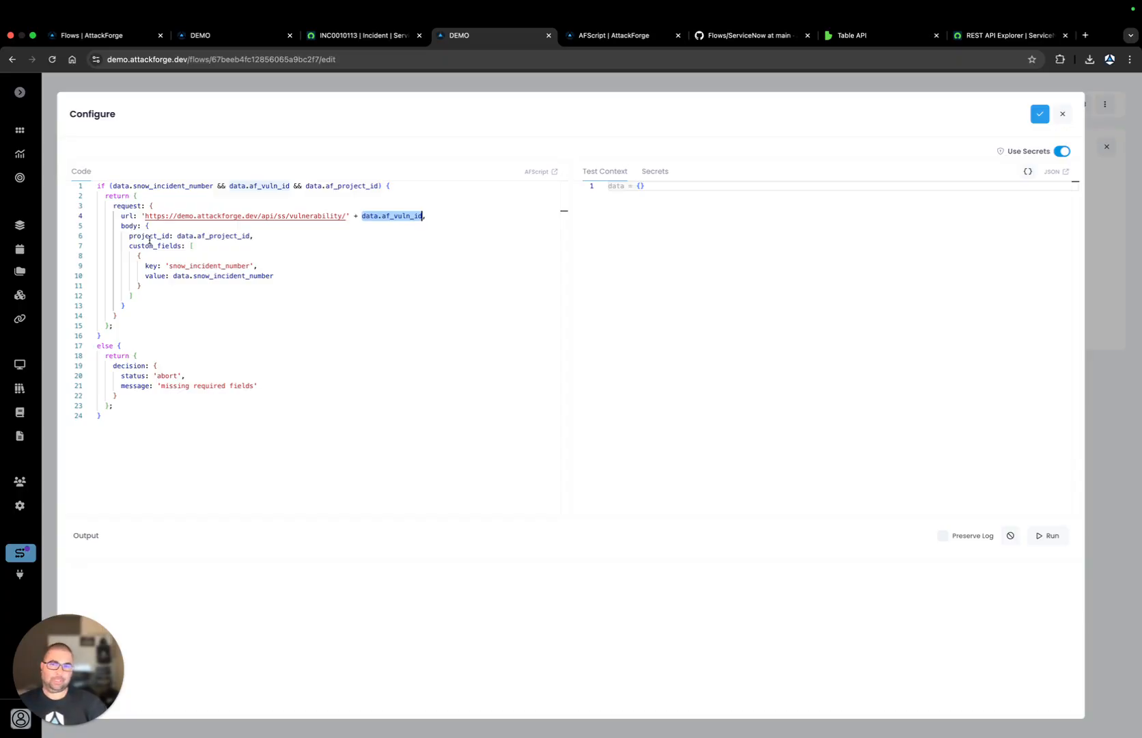
{"action": "left_click_drag", "start_coordinate": [128, 234], "coordinate": [170, 235]}
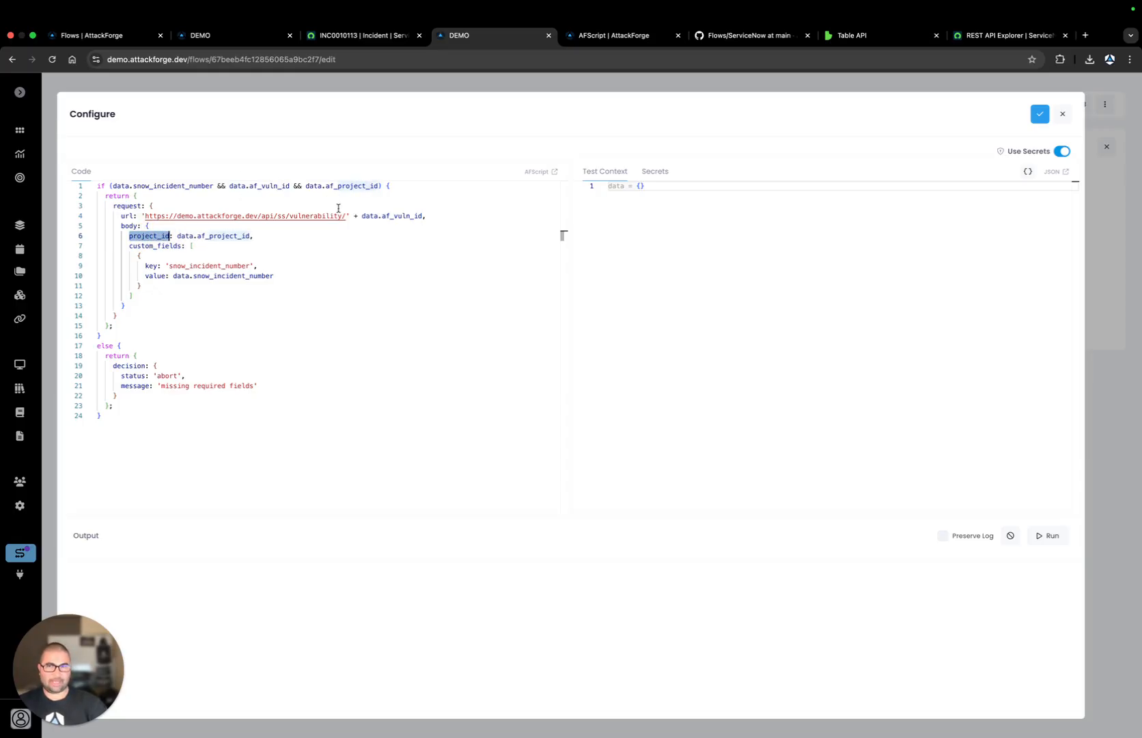
{"action": "double_click", "coordinate": [166, 246]}
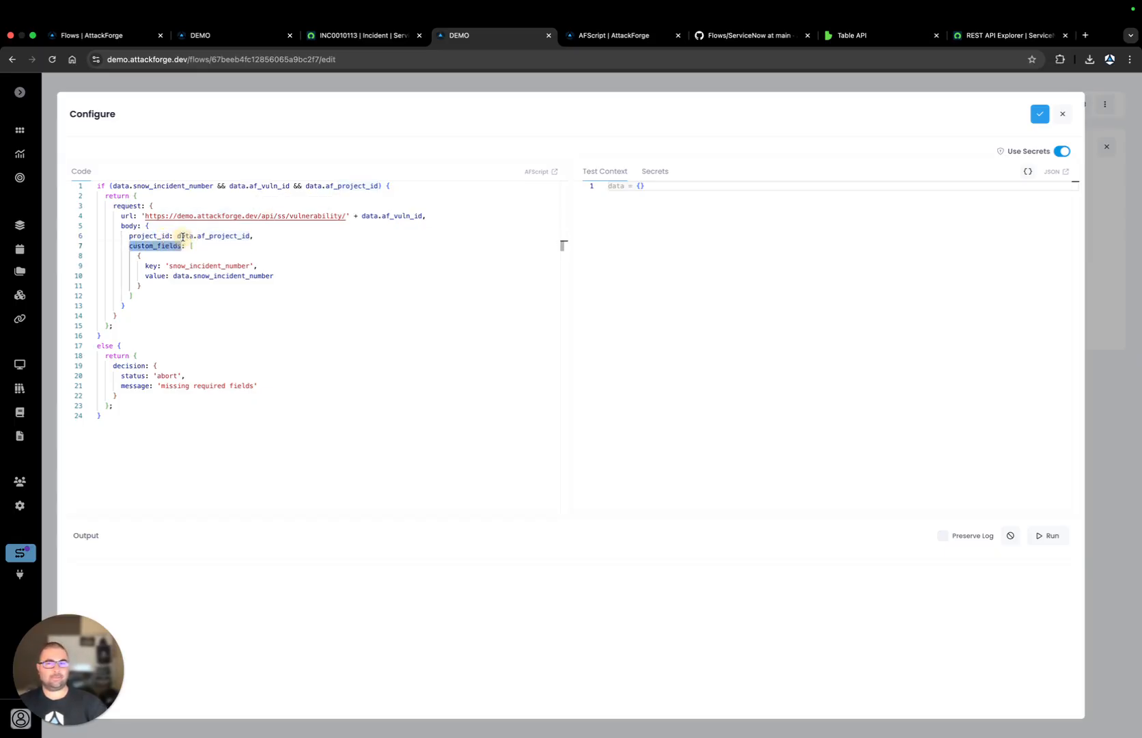
Open the project Vulnerabilities configuration in Administration and expand the form's Integrations section to its custom fields.
{"action": "left_click", "coordinate": [252, 39]}
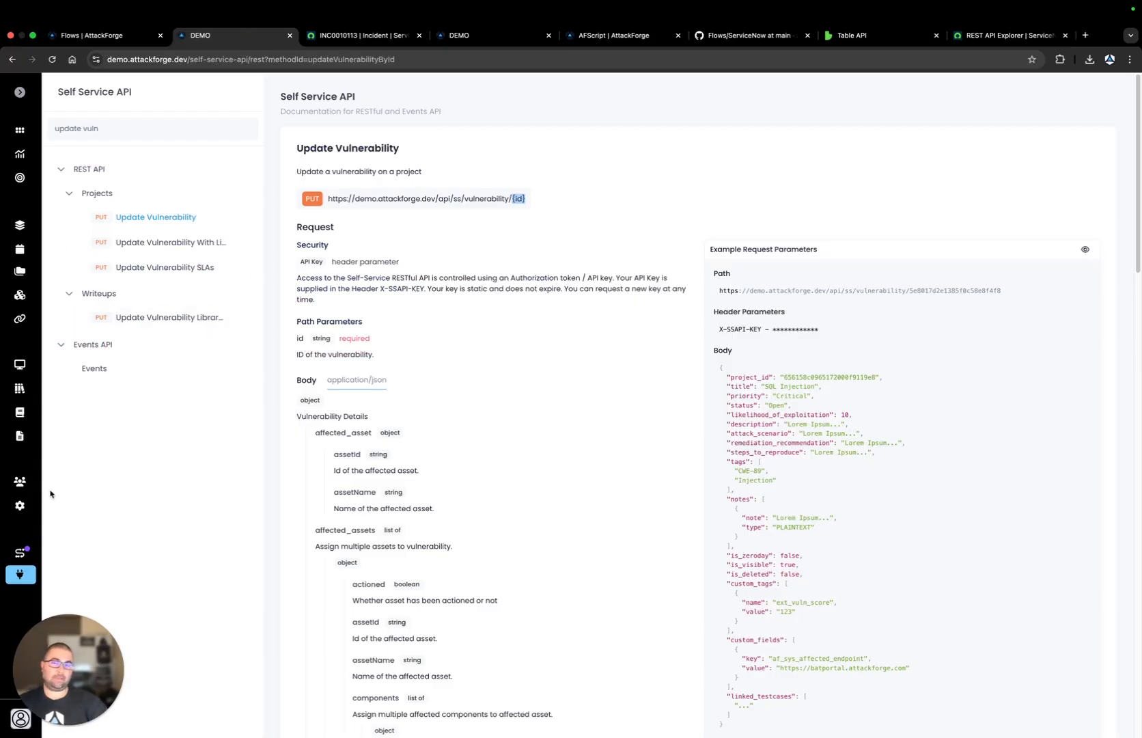
{"action": "left_click", "coordinate": [21, 505]}
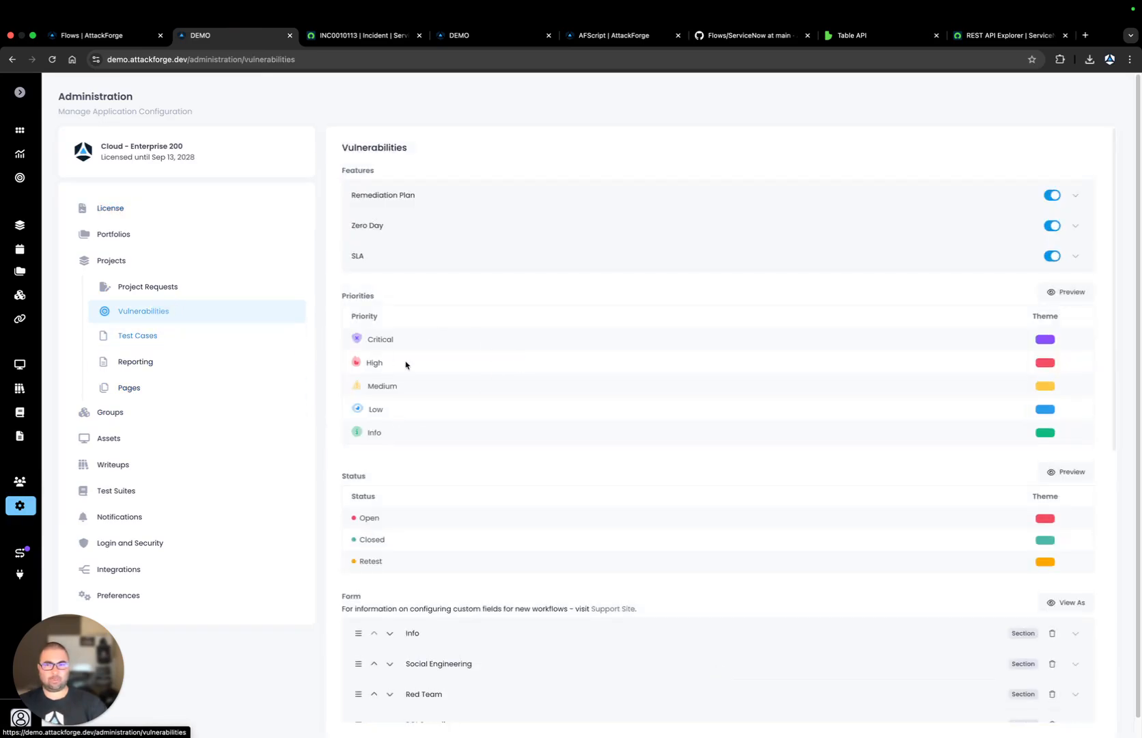
{"action": "scroll", "coordinate": [427, 369], "scroll_direction": "down", "scroll_amount": 7}
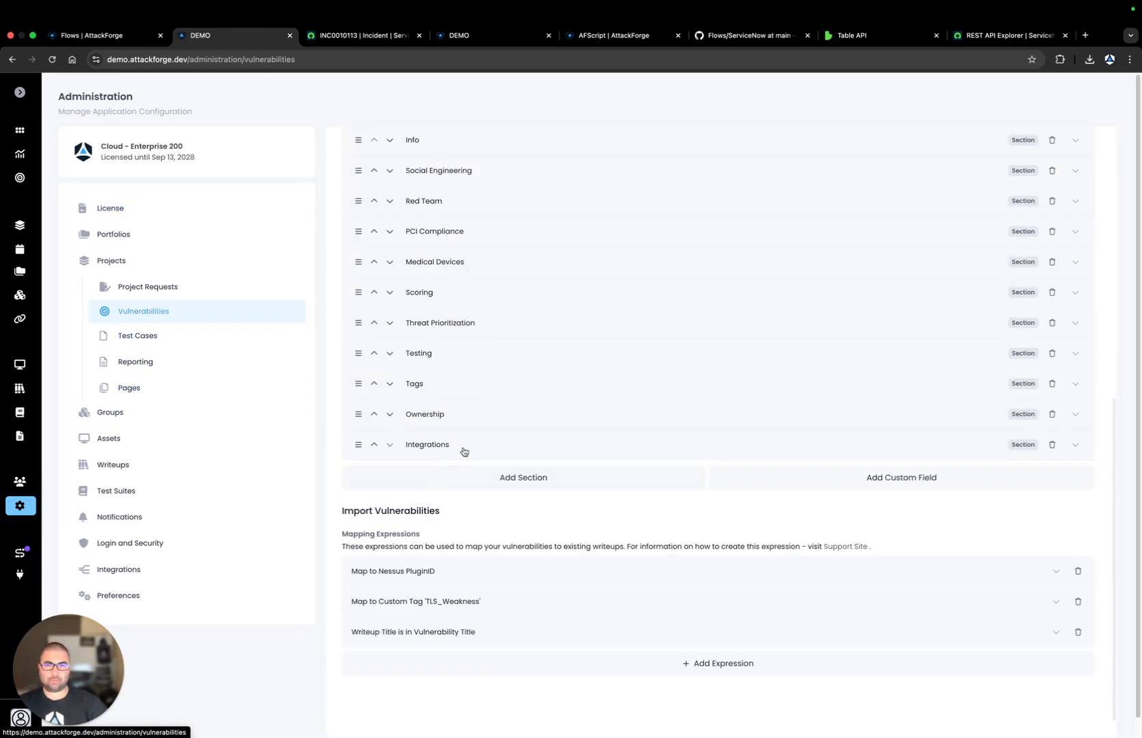
{"action": "left_click", "coordinate": [464, 452]}
{"action": "scroll", "coordinate": [498, 451], "scroll_direction": "down", "scroll_amount": 5}
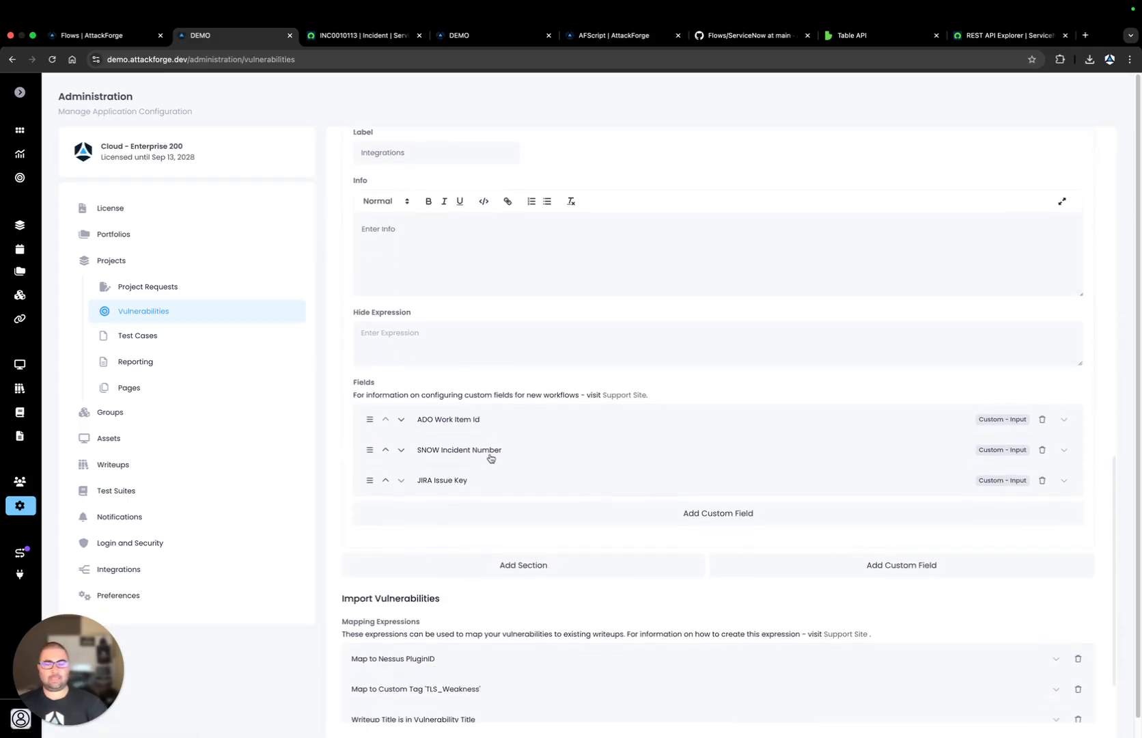
Expand the SNOW Incident Number custom field, review its settings and highlight its snow_incident_number key.
{"action": "left_click", "coordinate": [489, 456]}
{"action": "scroll", "coordinate": [489, 455], "scroll_direction": "down", "scroll_amount": 2}
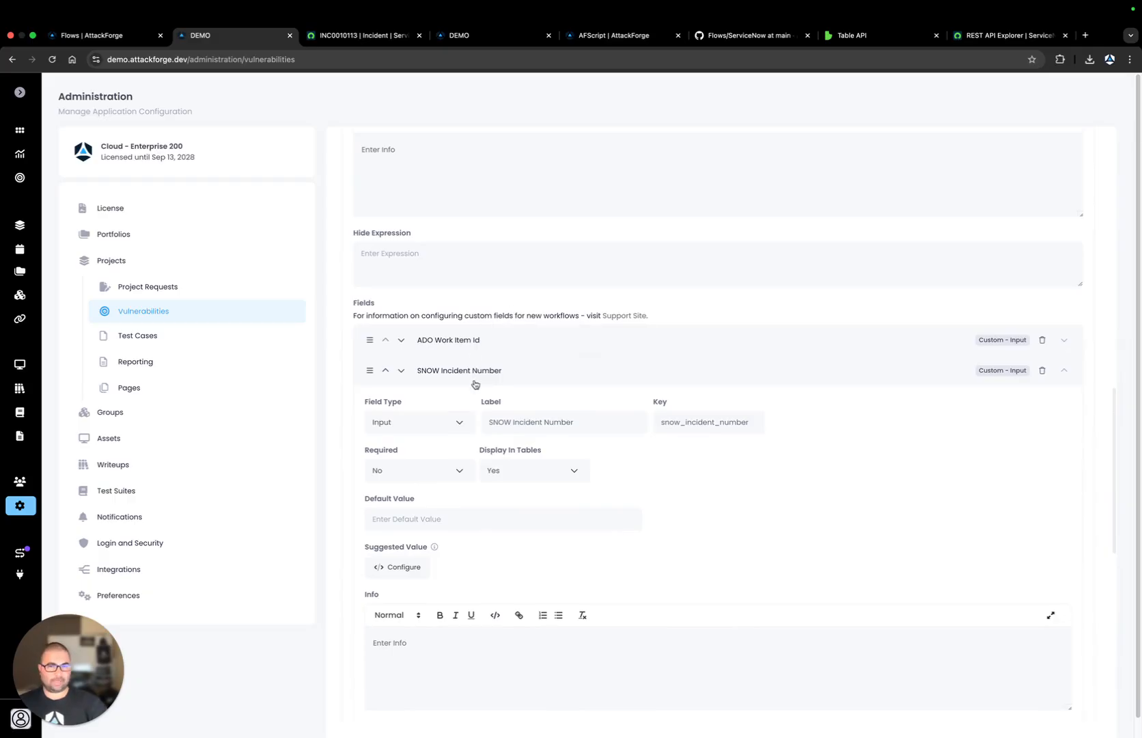
{"action": "scroll", "coordinate": [486, 380], "scroll_direction": "down", "scroll_amount": 2}
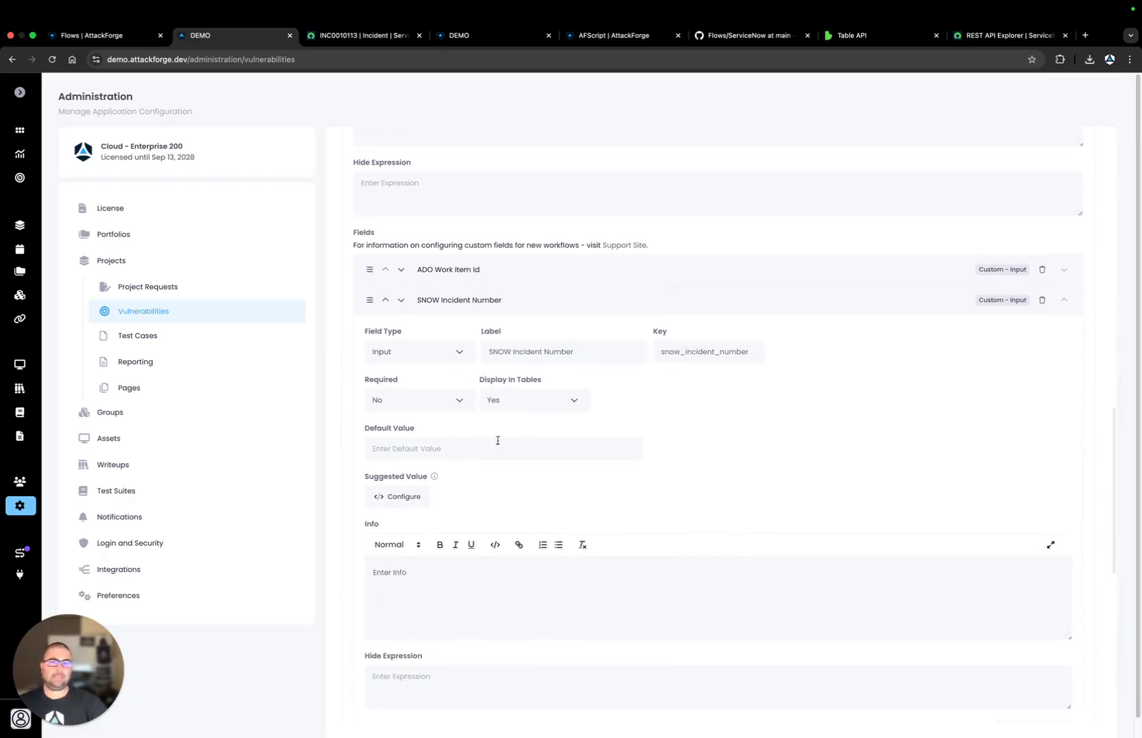
{"action": "scroll", "coordinate": [651, 473], "scroll_direction": "down", "scroll_amount": 1}
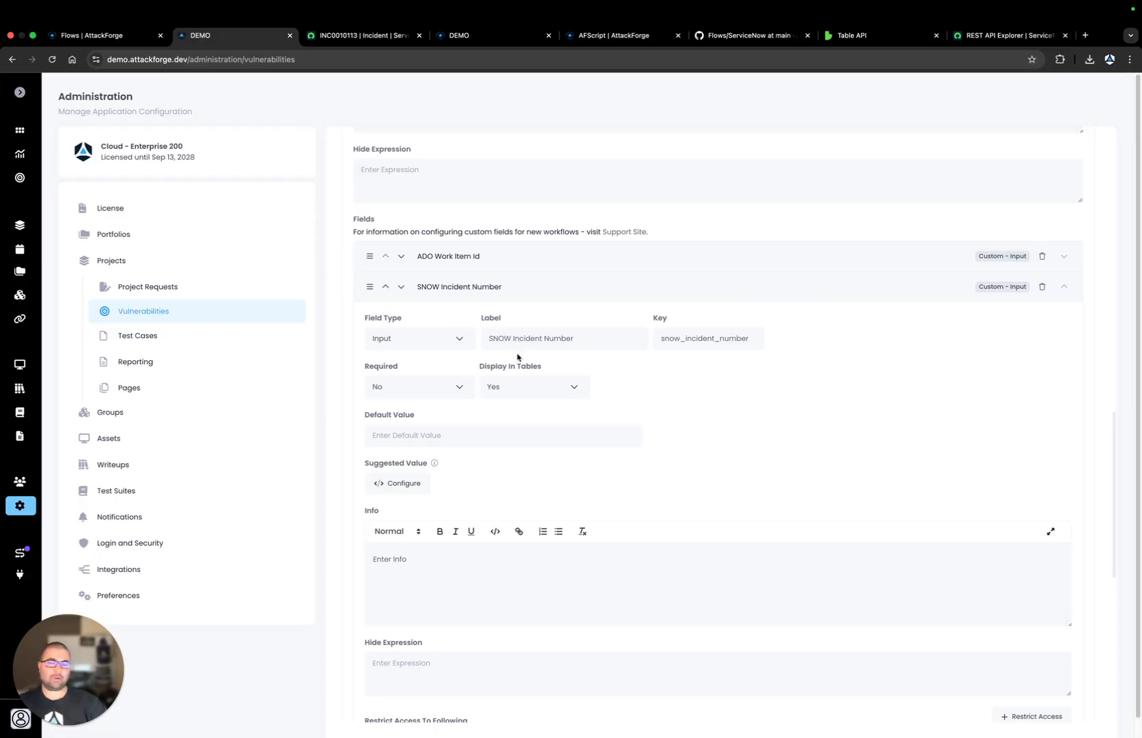
{"action": "scroll", "coordinate": [646, 386], "scroll_direction": "down", "scroll_amount": 2}
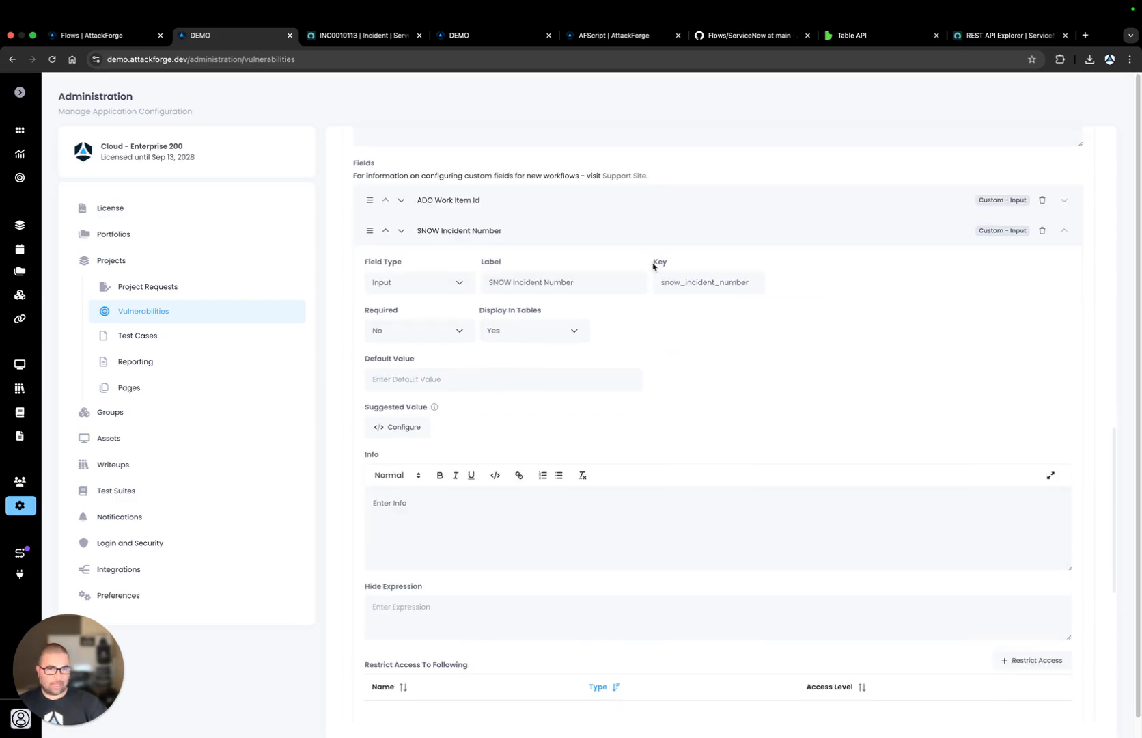
{"action": "left_click_drag", "start_coordinate": [661, 281], "coordinate": [765, 284]}
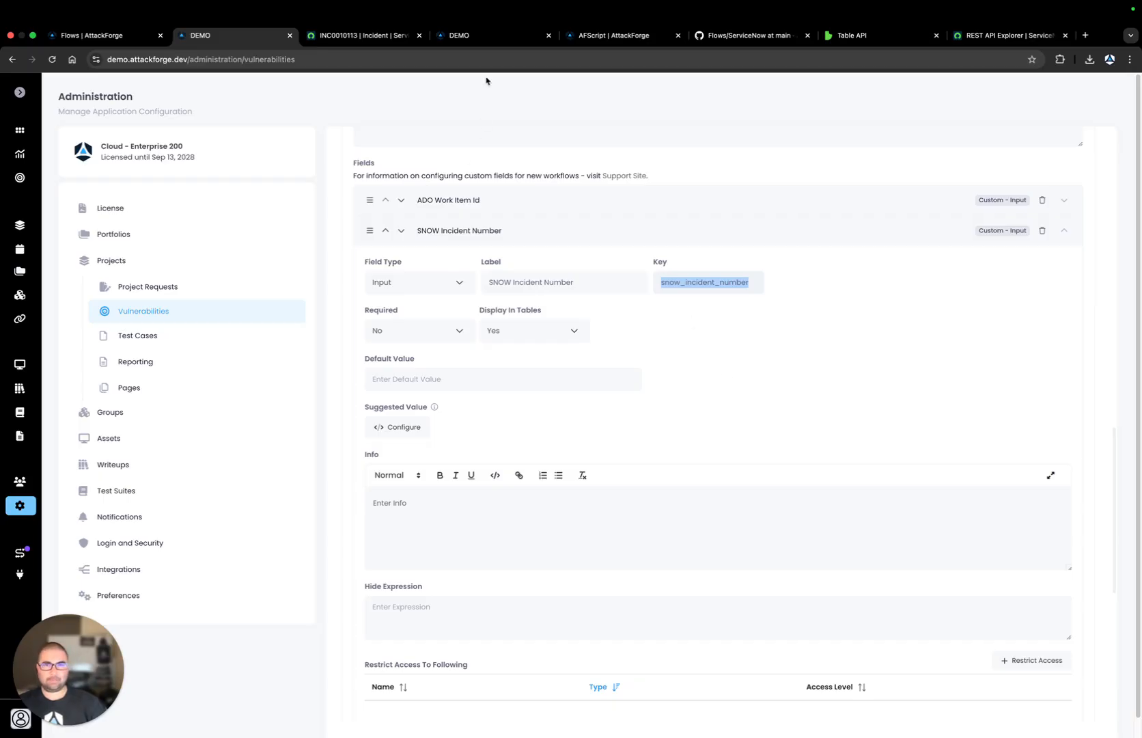
Return to the flow's request script and highlight the custom field's snow_incident_number key and its data.snow_incident_number value.
{"action": "left_click", "coordinate": [489, 41]}
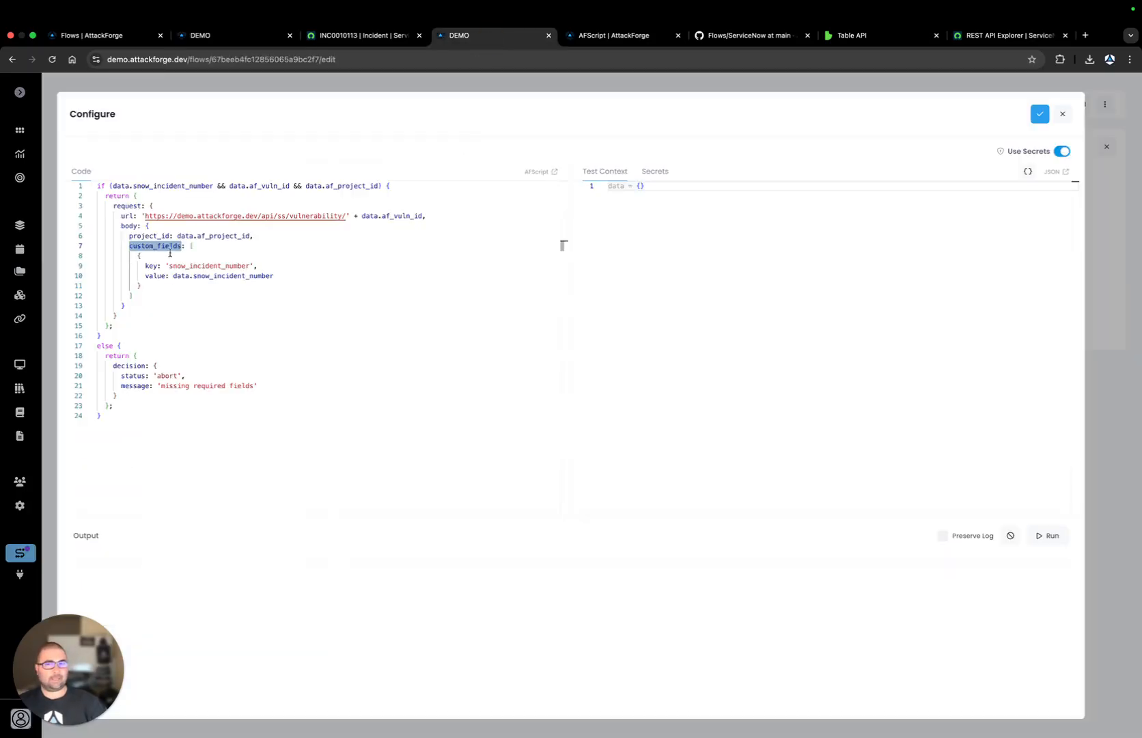
{"action": "left_click_drag", "start_coordinate": [168, 266], "coordinate": [250, 266]}
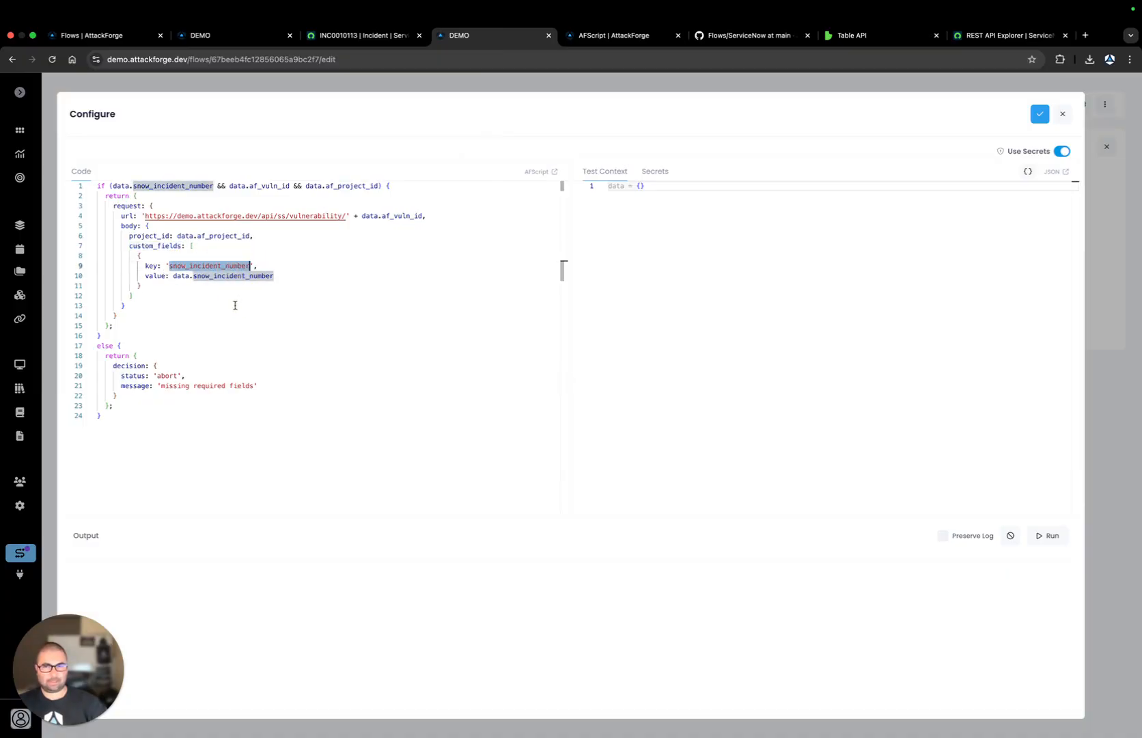
{"action": "left_click", "coordinate": [173, 275]}
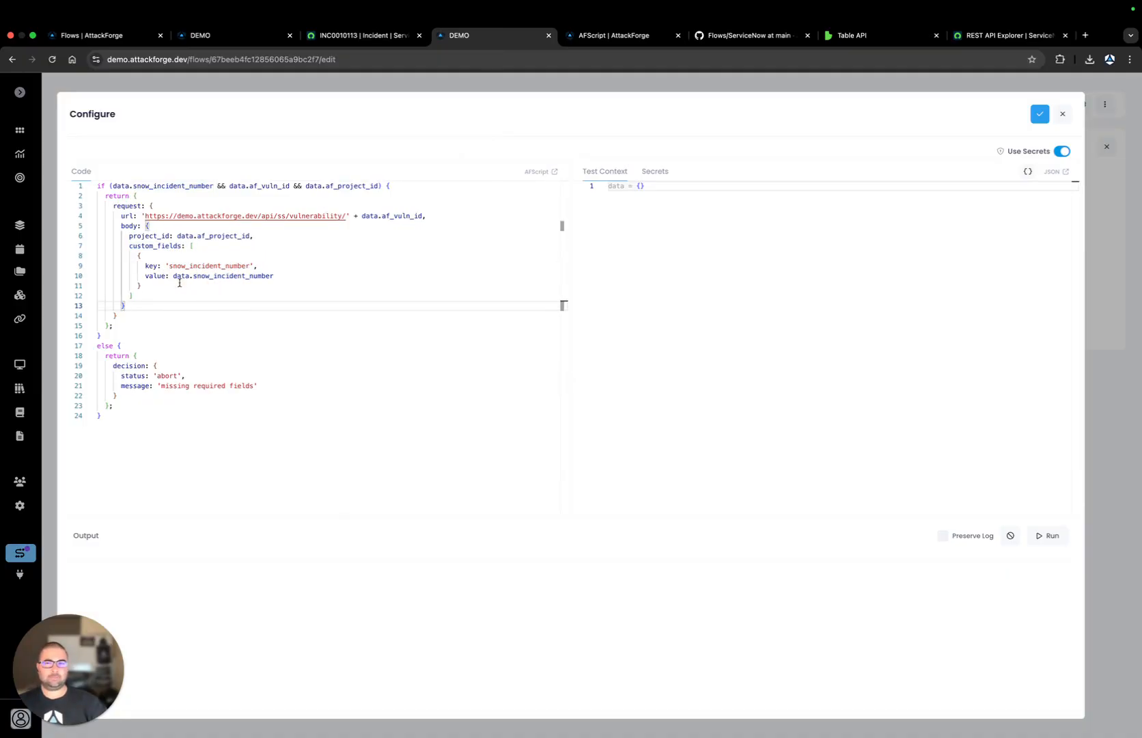
{"action": "left_click_drag", "start_coordinate": [173, 275], "coordinate": [274, 276]}
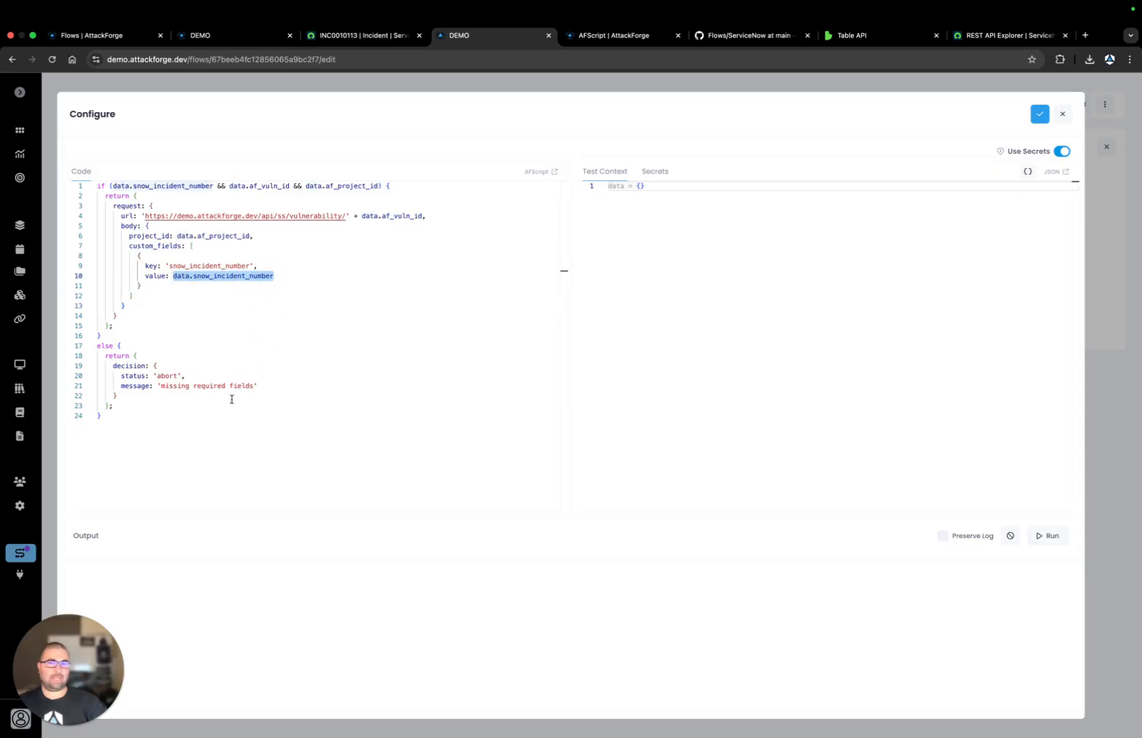
{"action": "left_click", "coordinate": [257, 295]}
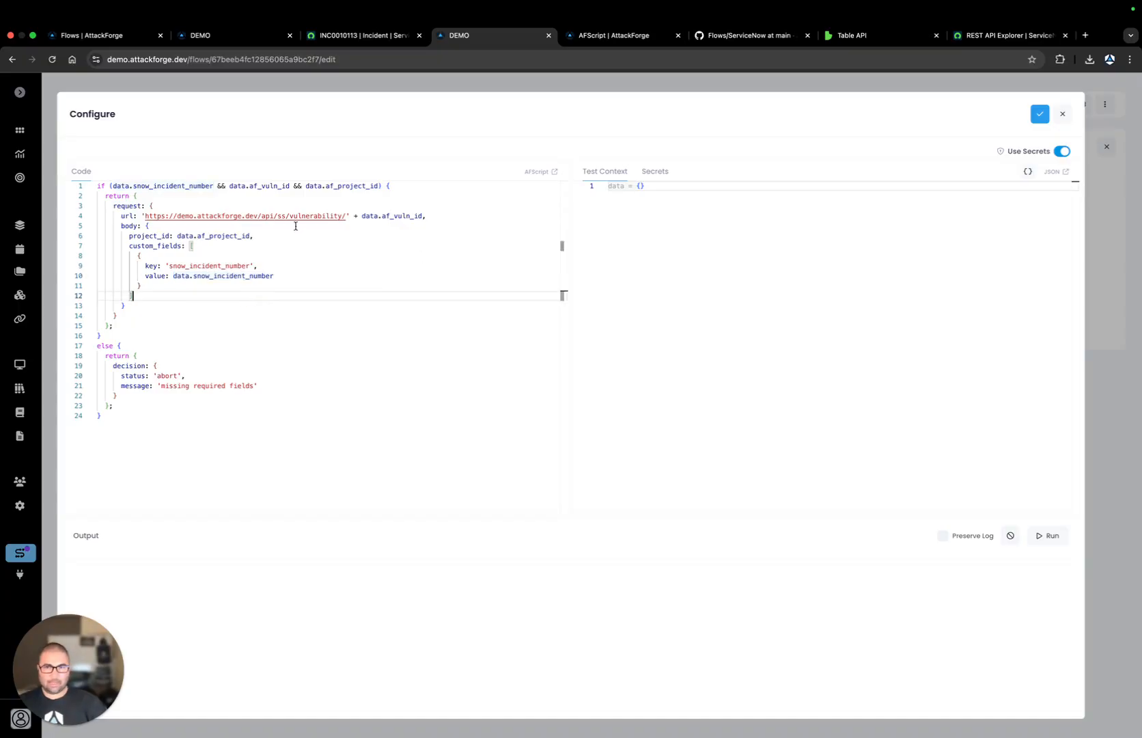
Close the request script and open the Update AF Vuln action's response script in the editor.
{"action": "left_click", "coordinate": [1062, 114]}
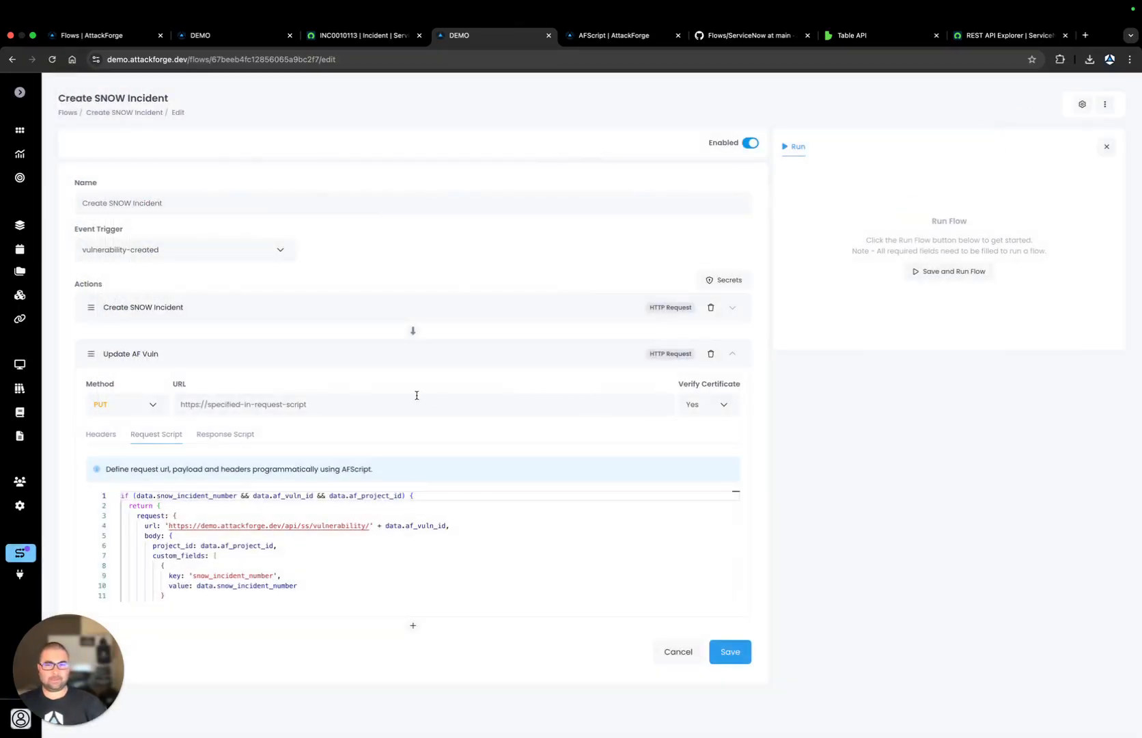
{"action": "left_click", "coordinate": [237, 435]}
{"action": "left_click", "coordinate": [224, 512]}
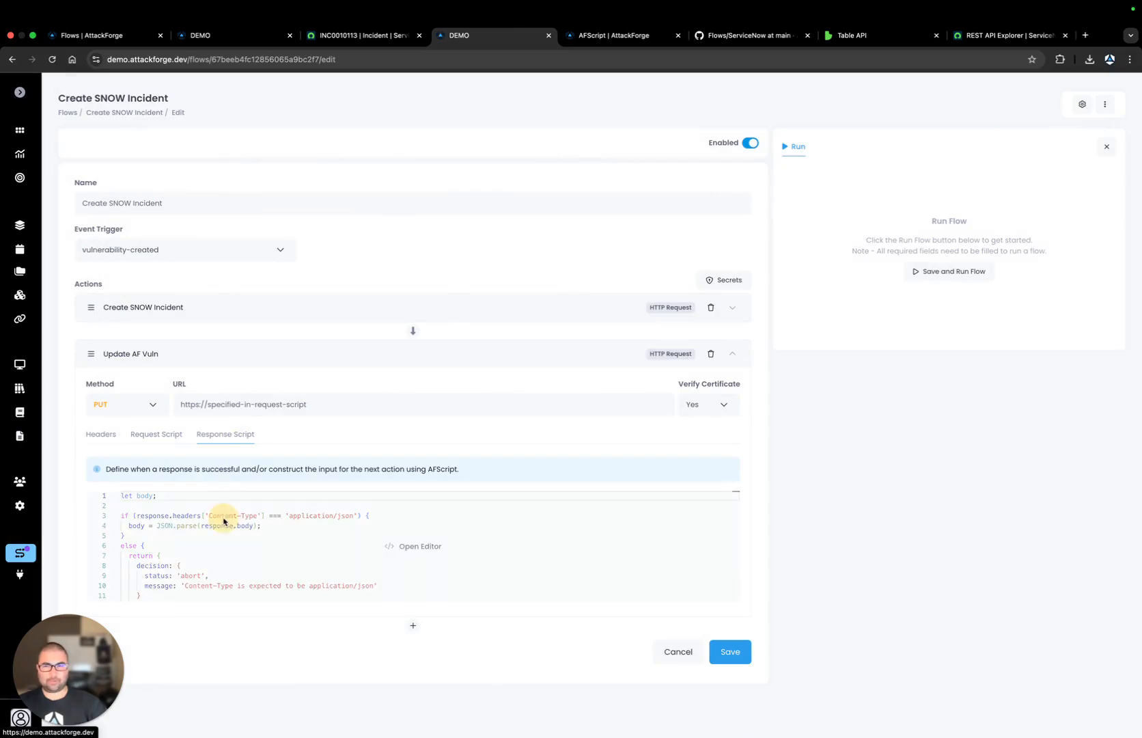